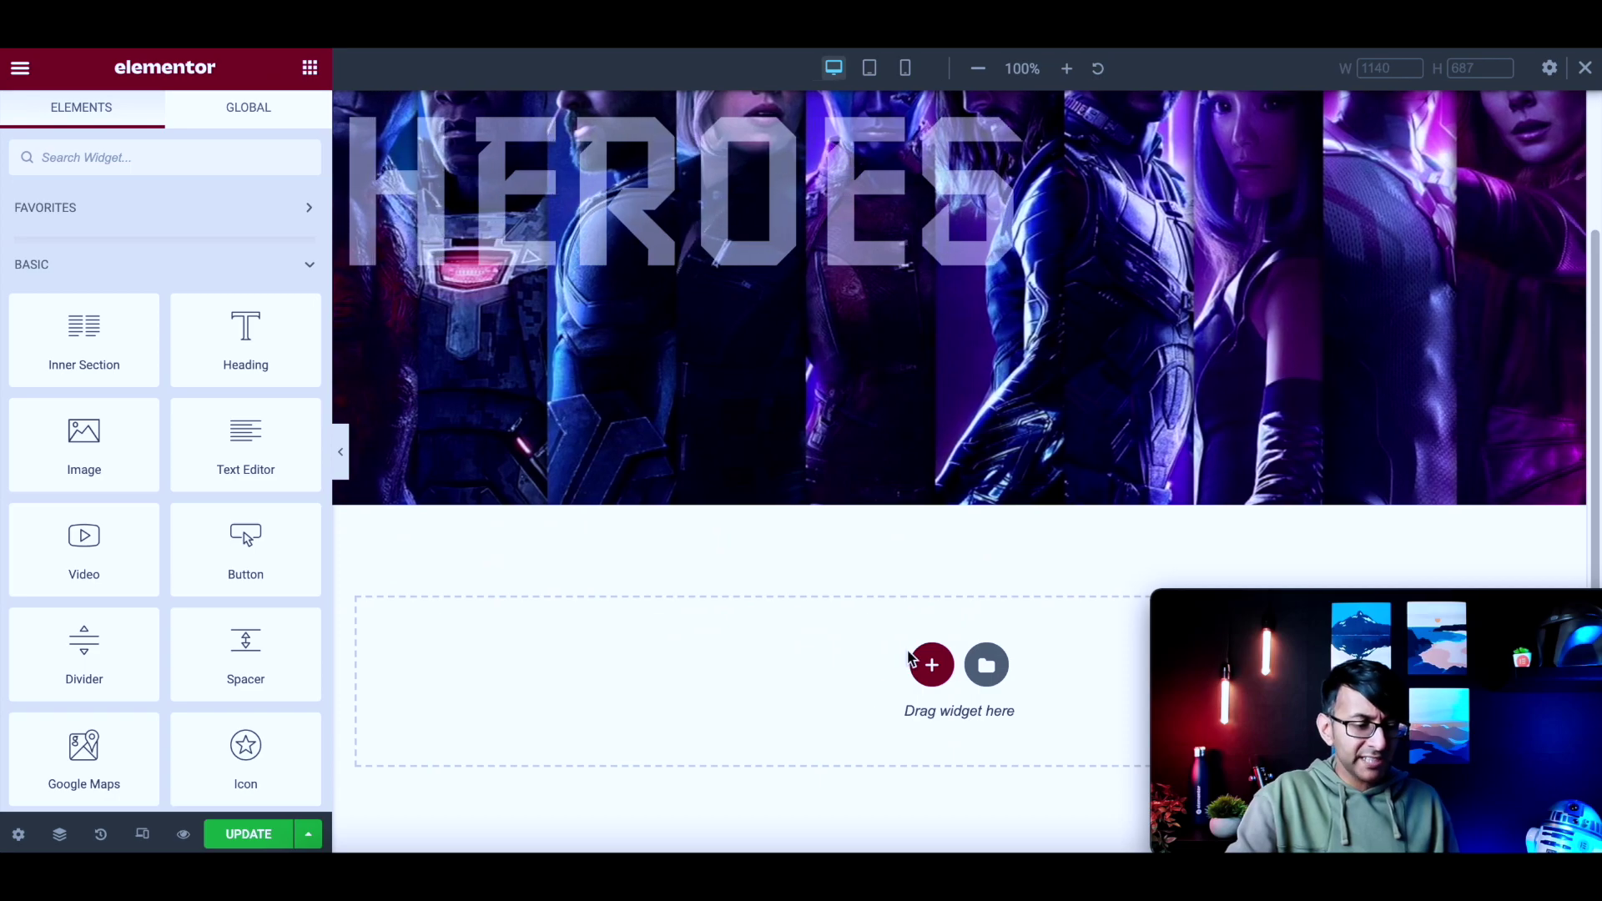
- Add a single-column section below the HEROES banner and give it the classic background type
click(928, 664)
click(680, 716)
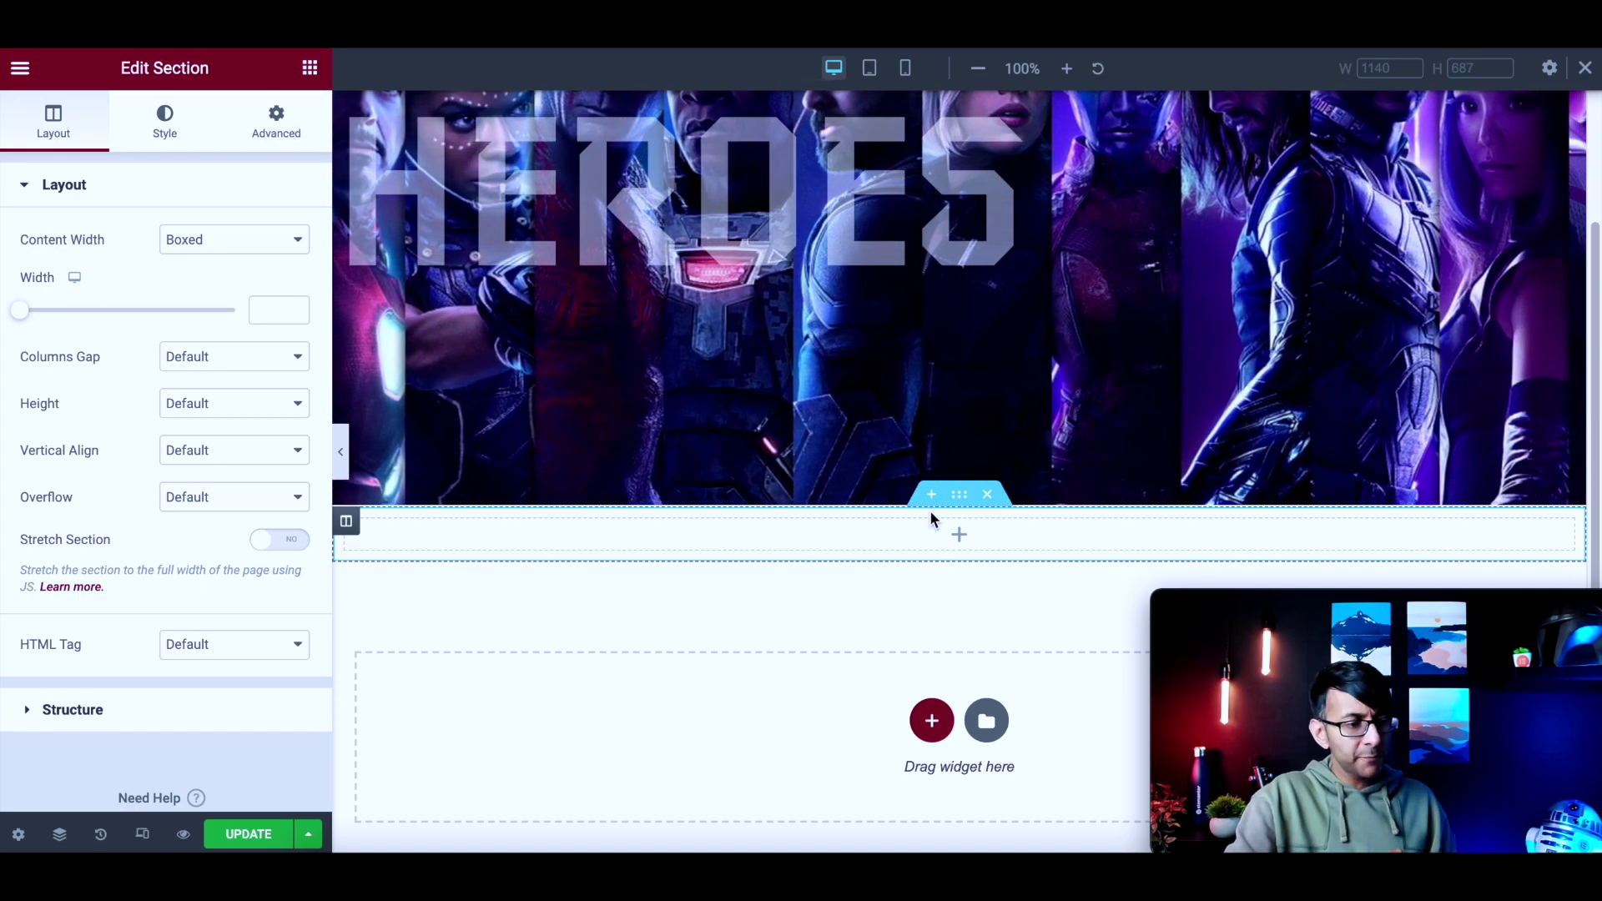
click(169, 120)
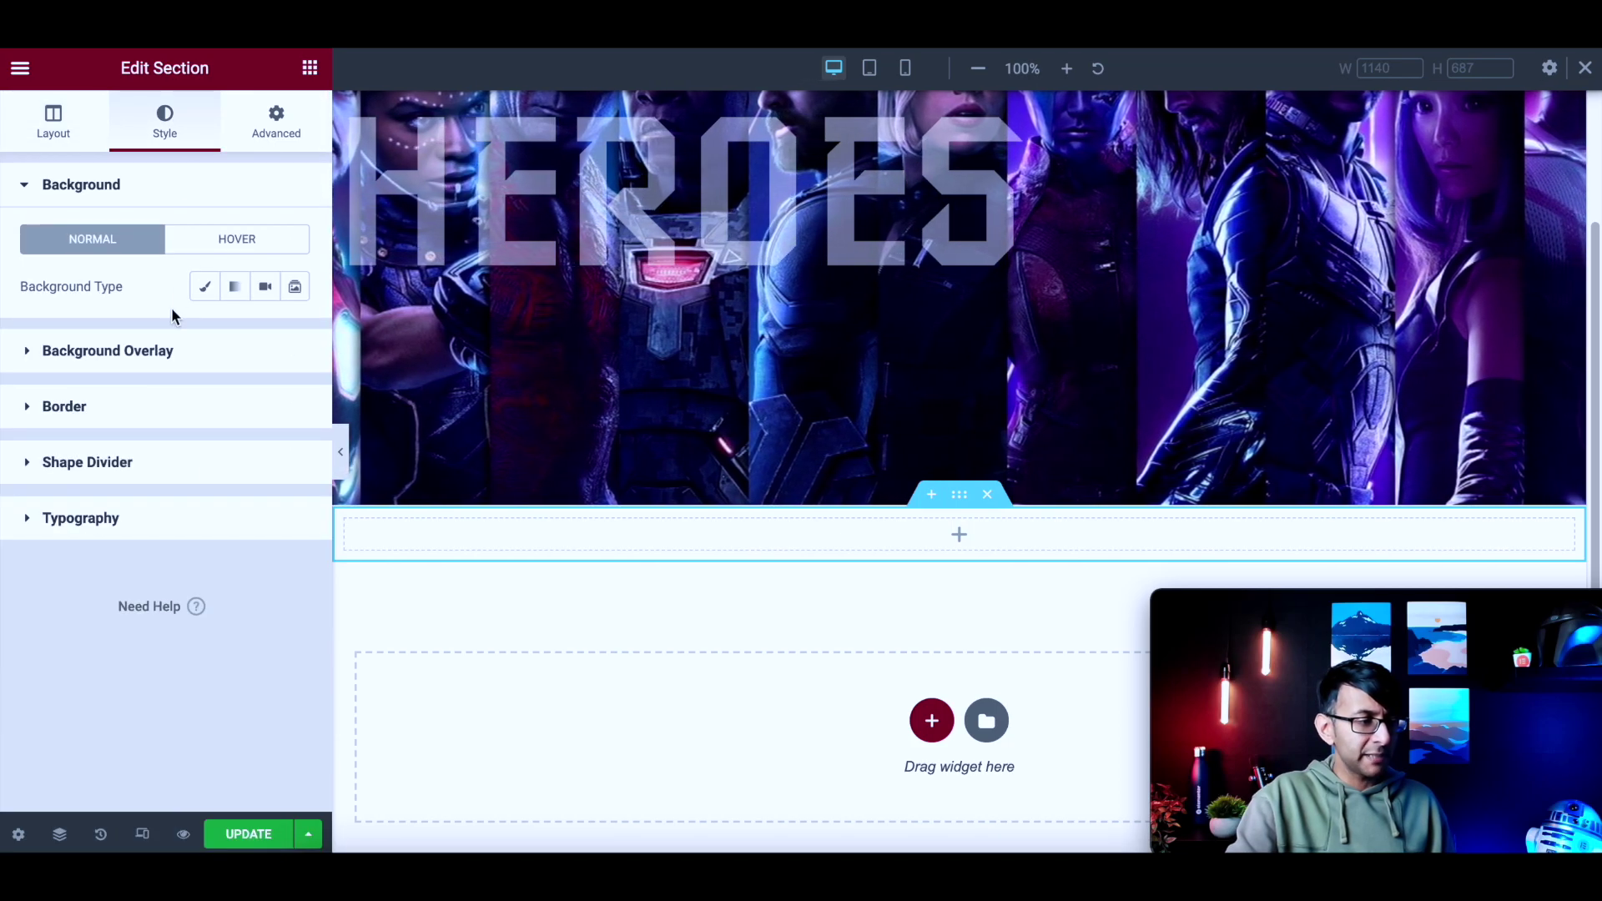
click(205, 286)
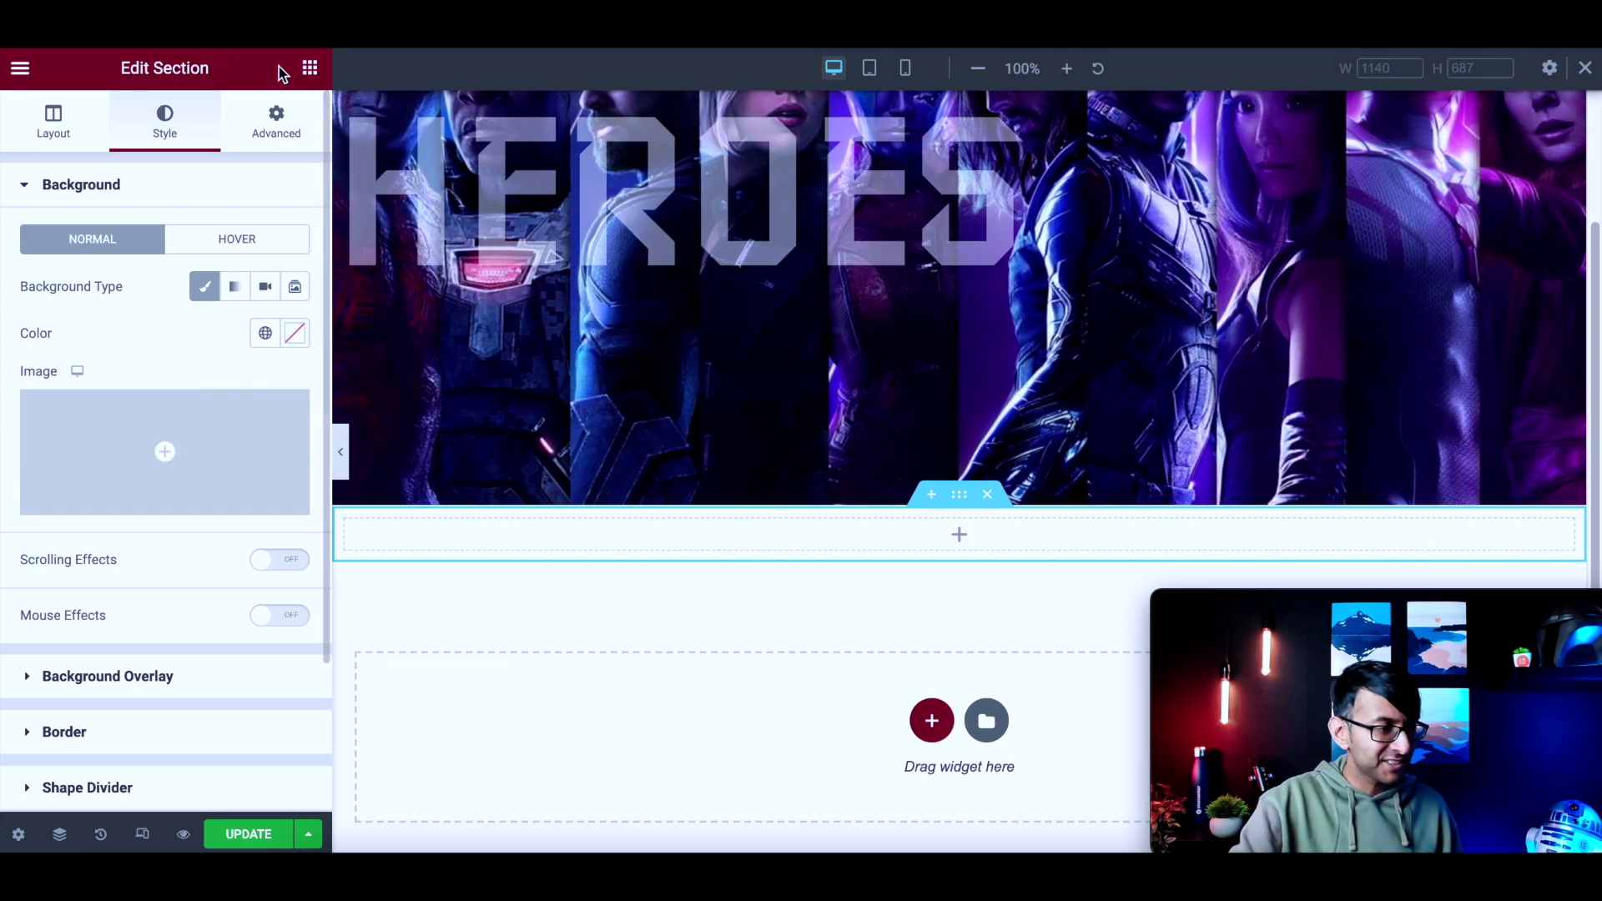
- Add an HTML widget to the new section containing a "container2" div that wraps an empty "sliding-background2" div
click(310, 68)
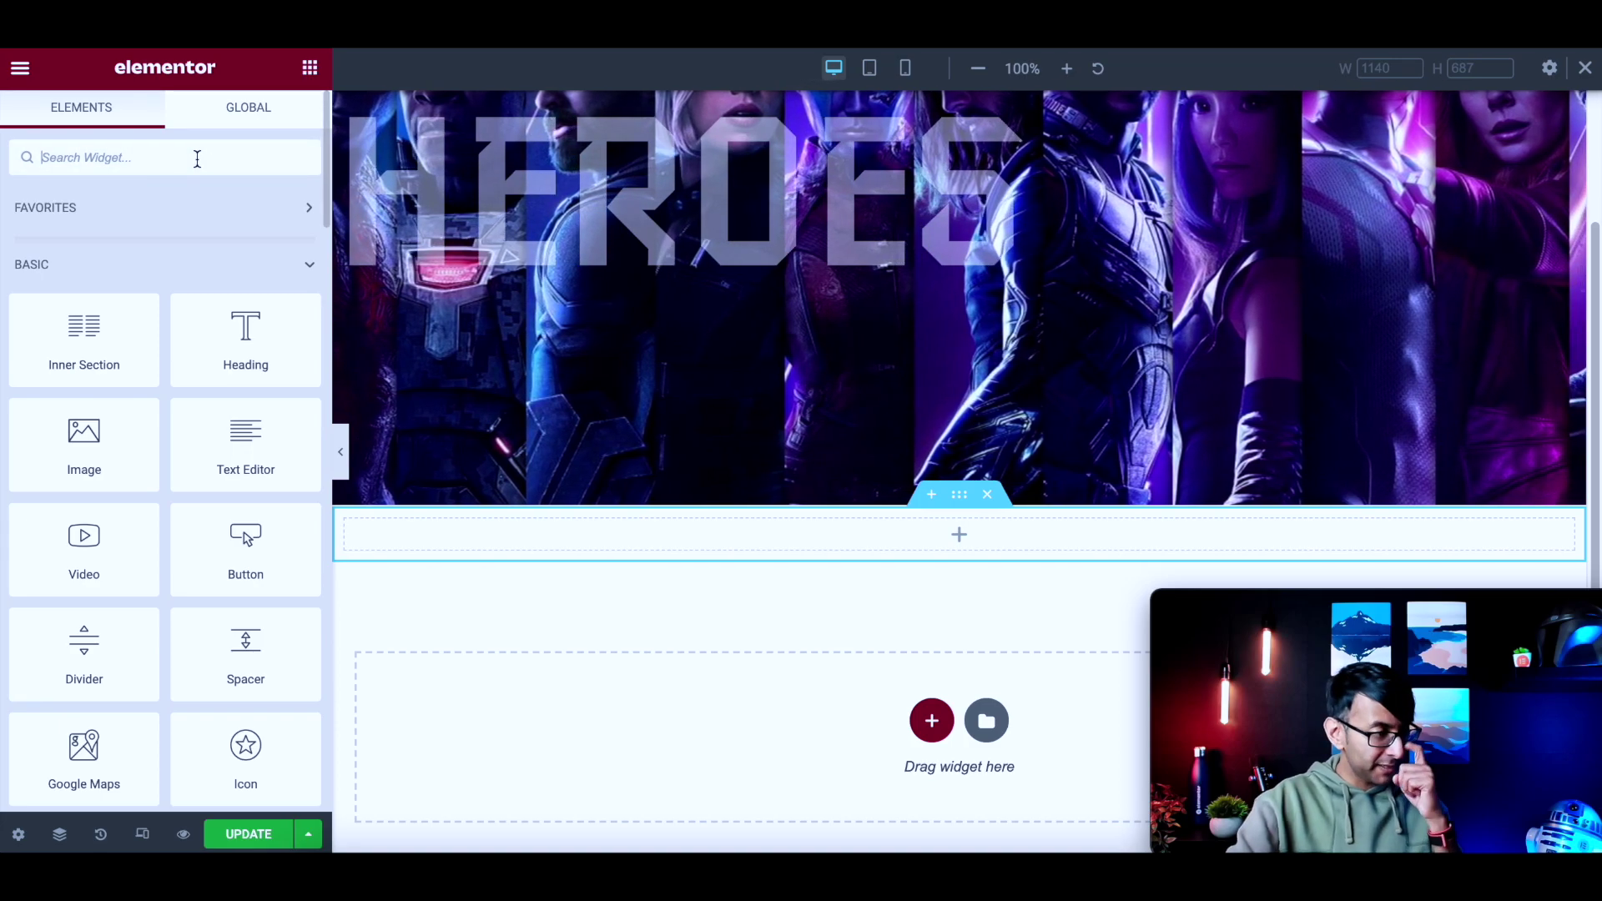
text(html)
drag(132, 265, 1028, 530)
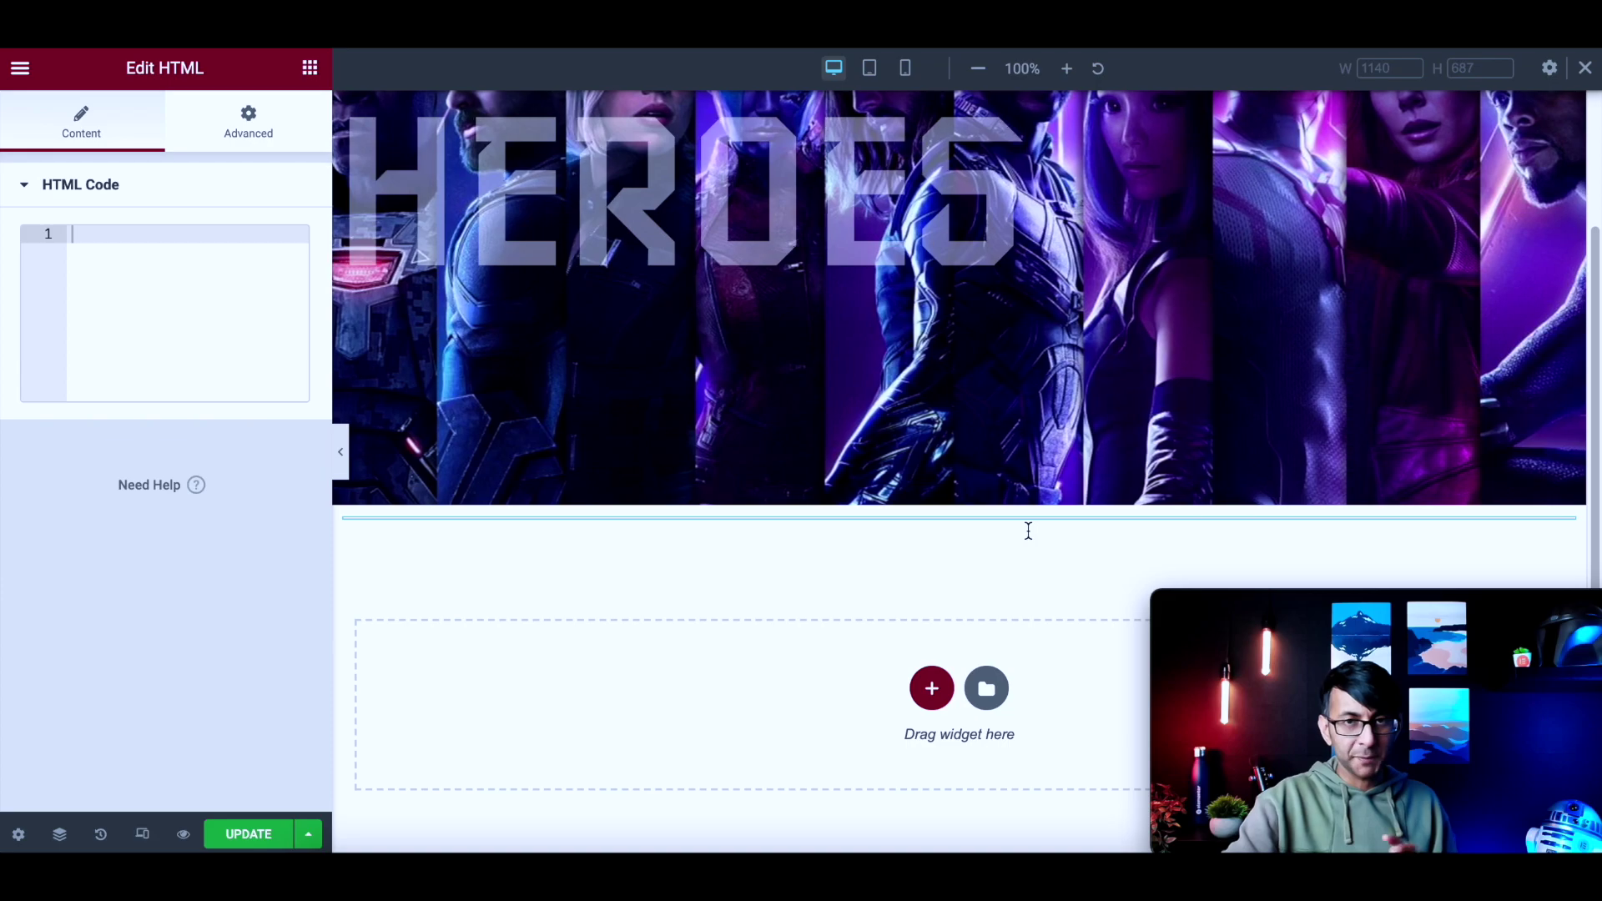
text(<div class="container2">   <div class="sliding-background2"></div> </div>)
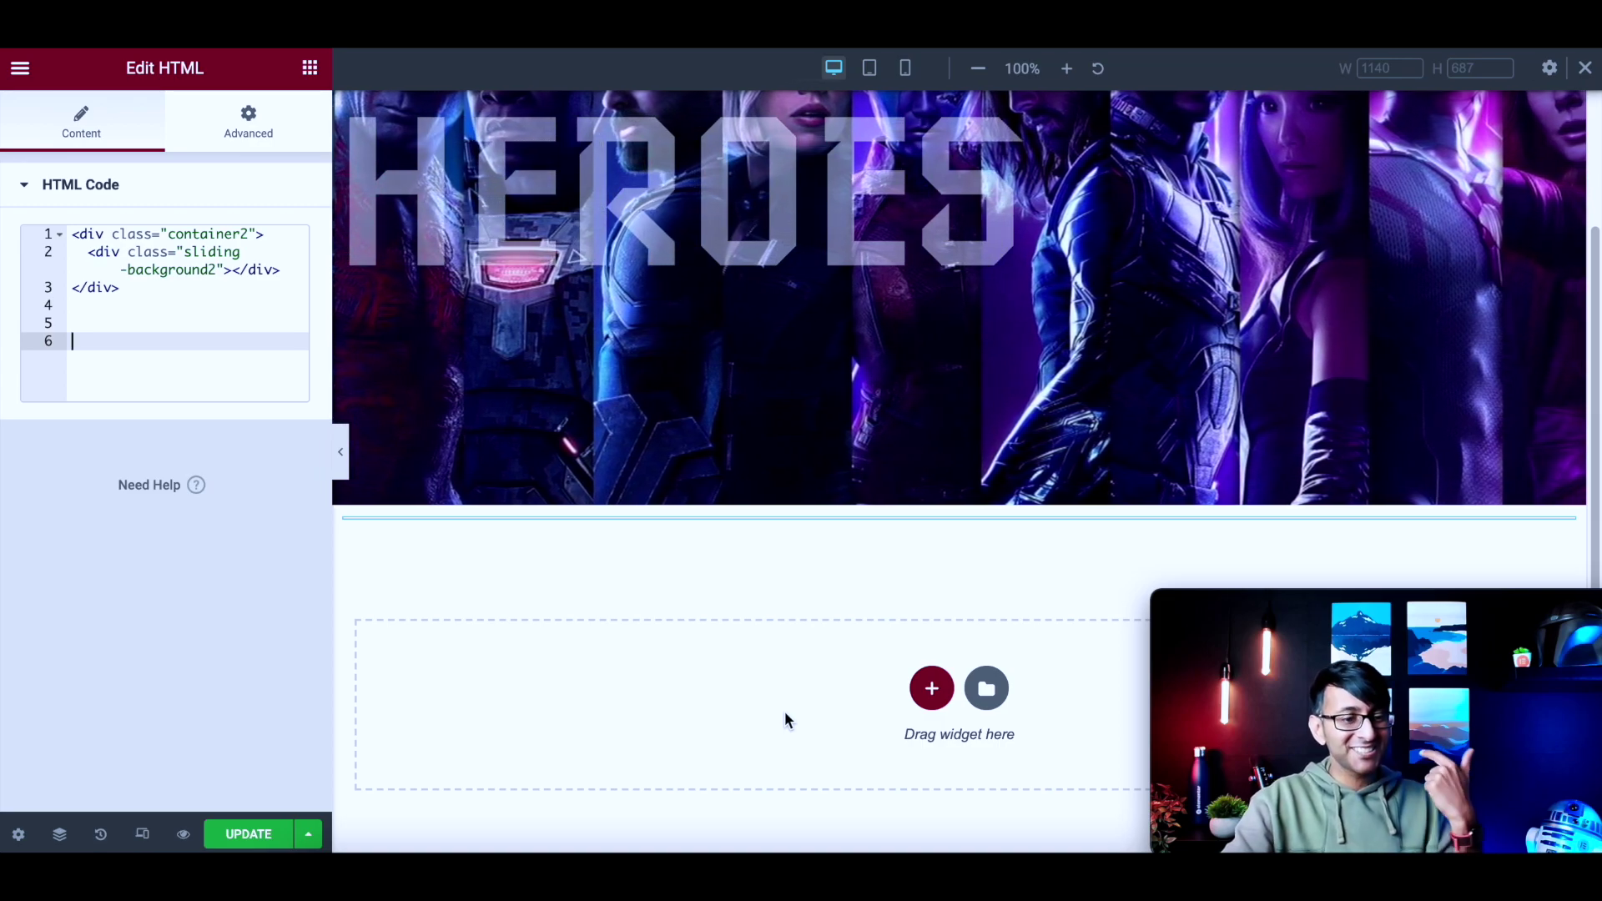
click(265, 234)
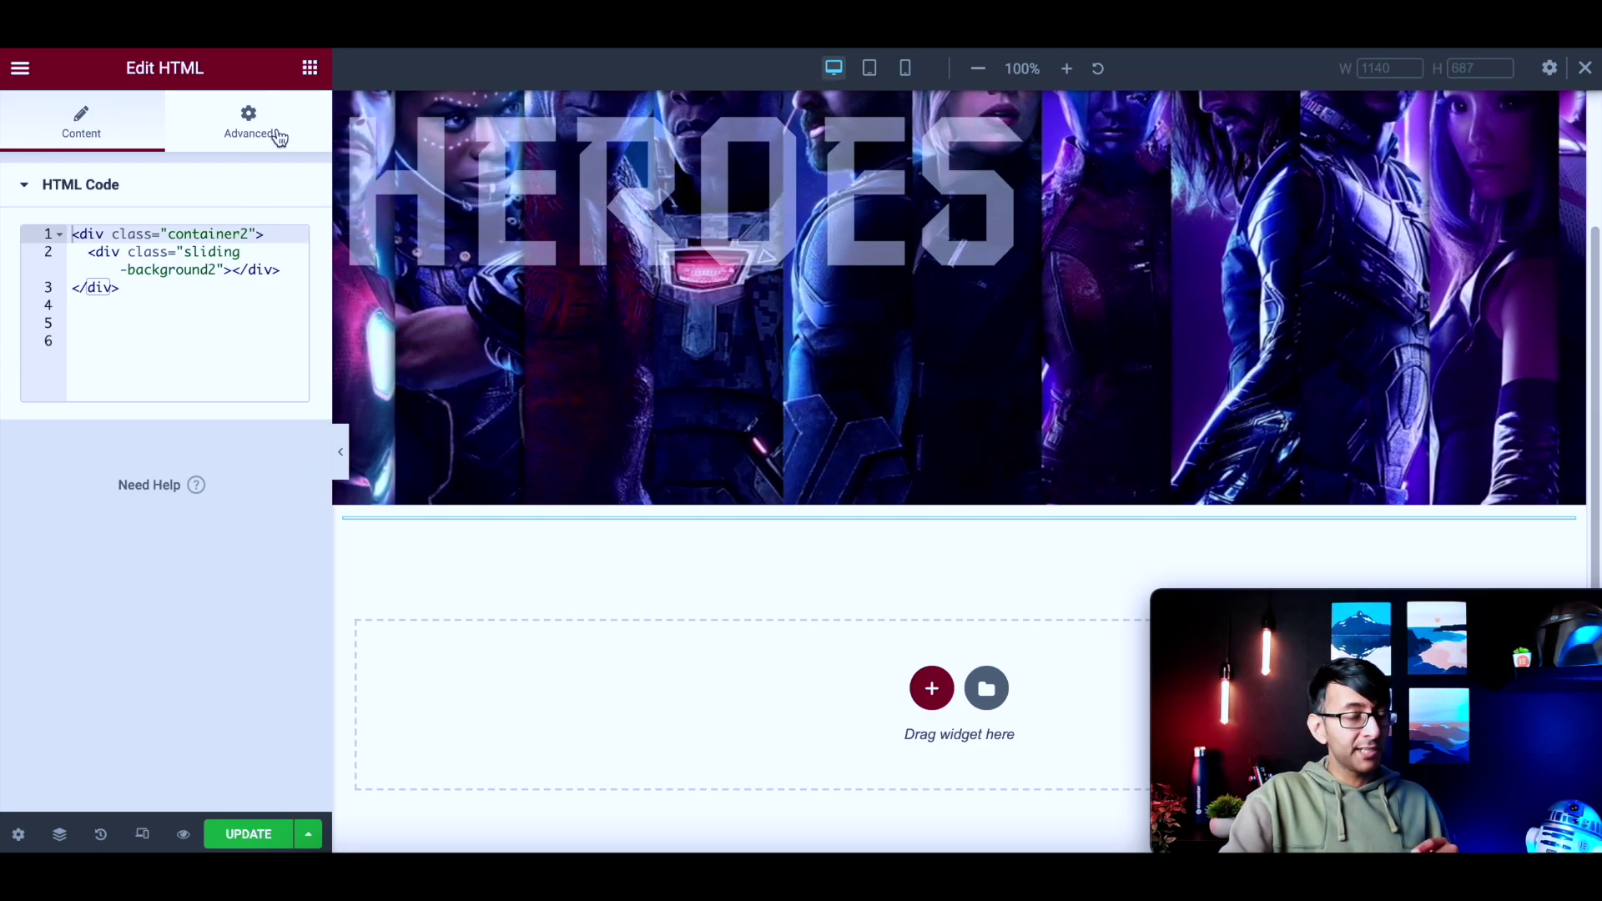
- Add custom CSS to the HTML widget with .container, a repeat-x .sliding-background using 895190-scaled.jpg, slide keyframes and a 25s linear infinite animation
click(279, 138)
scroll(197, 504, down, 5)
click(165, 663)
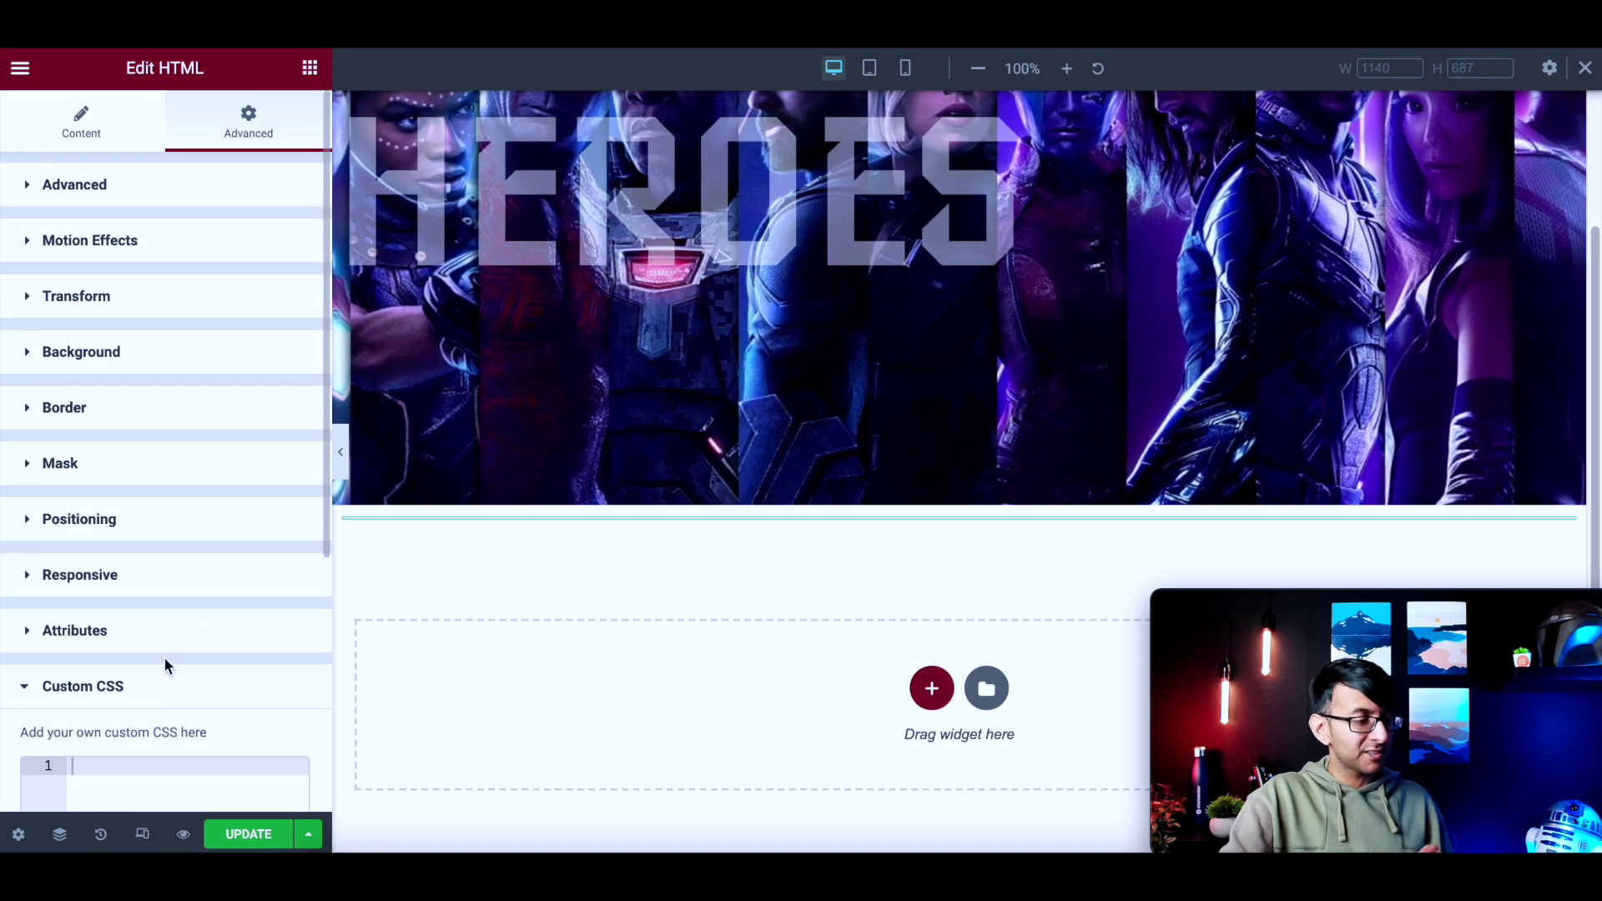
scroll(171, 653, down, 2)
text(.container {     overflow: hidden;     display: flex; }  .sliding-background {   background: url("https://staging3.websquadron.co.uk/wp-content/uploads/895190-scaled.jpg") repeat-x; }   @keyframes slide {   0% {     transform: translate3d(0, 0, 0);   }   100% {     transform: translate3d(-500px, 0, 0);   } }  .container div {   height: 520px;   min-width: 3000px;   animation: slide 25s linear infinite; })
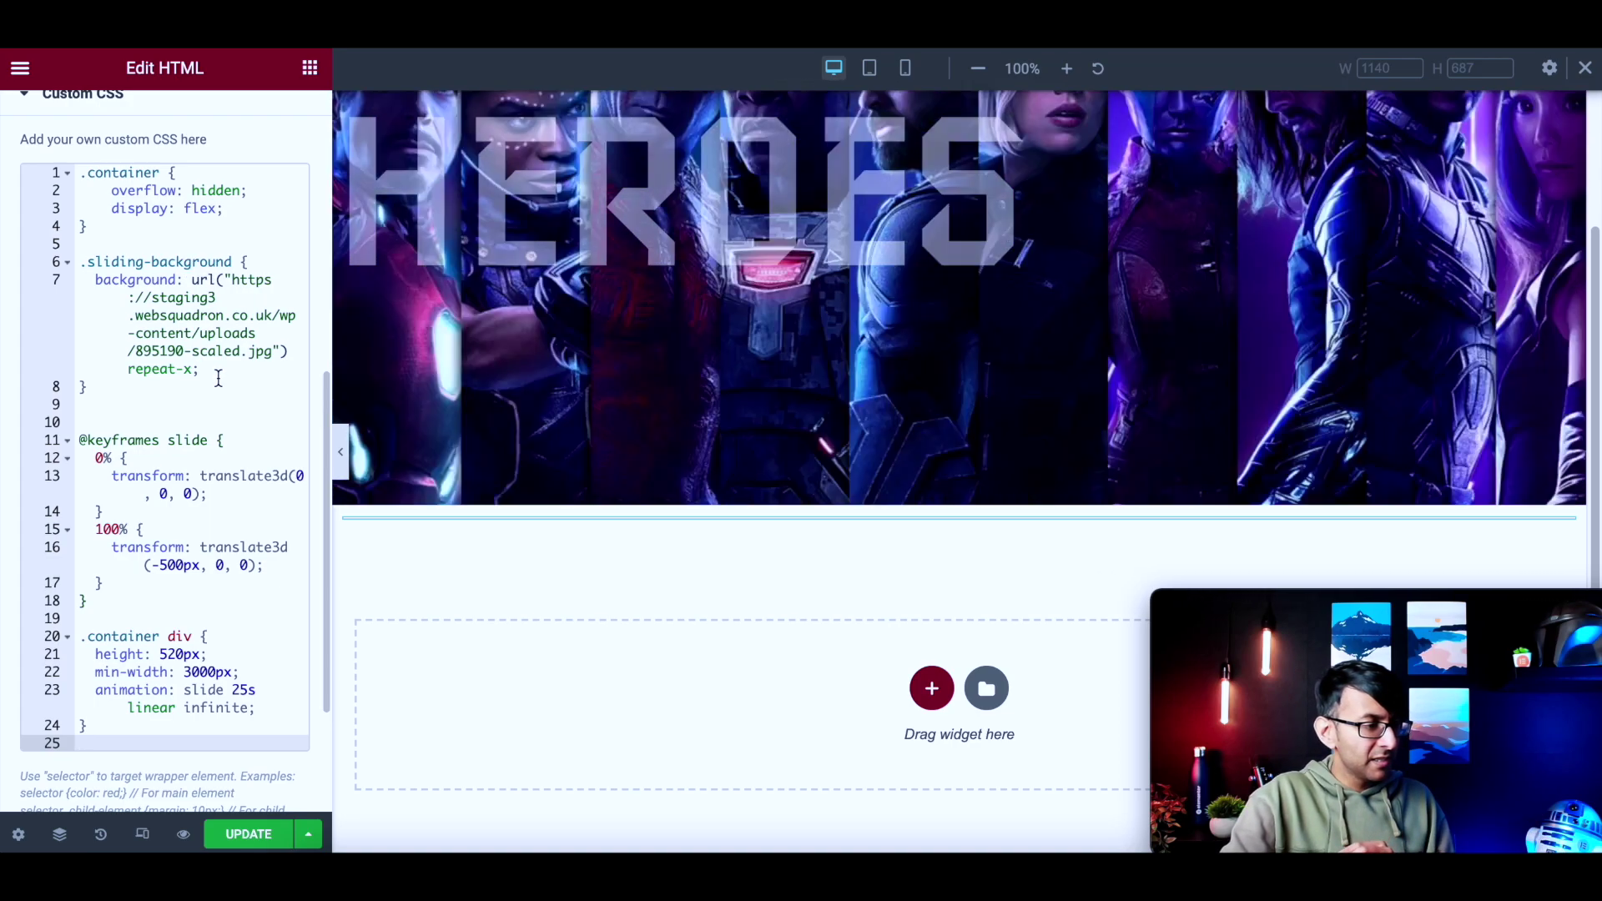
drag(219, 376, 153, 319)
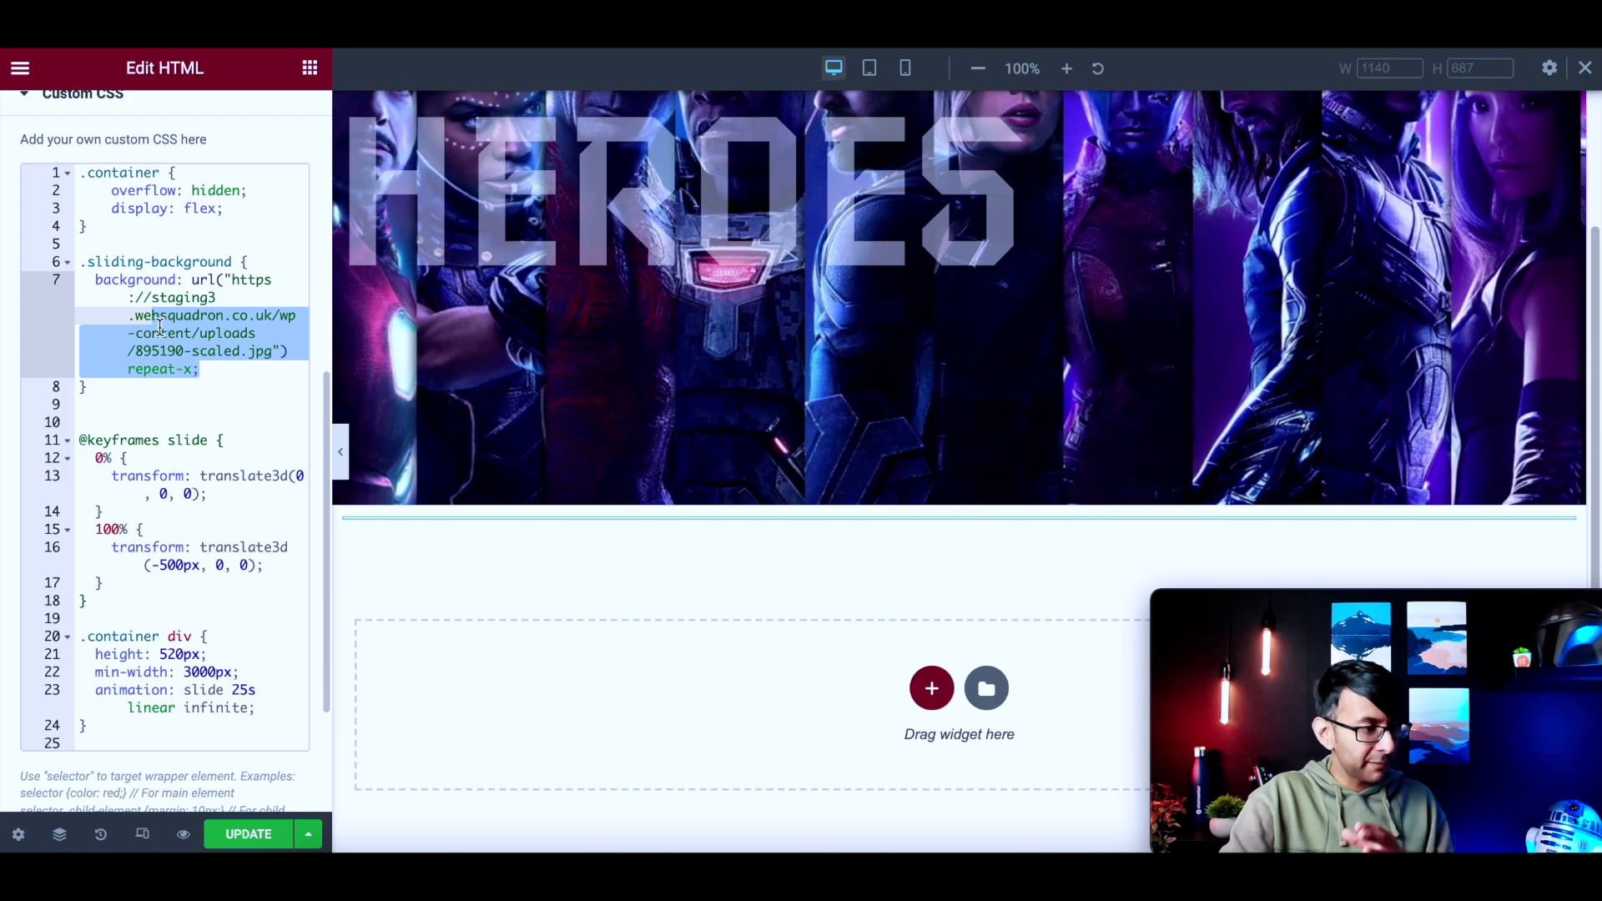
drag(232, 280, 269, 357)
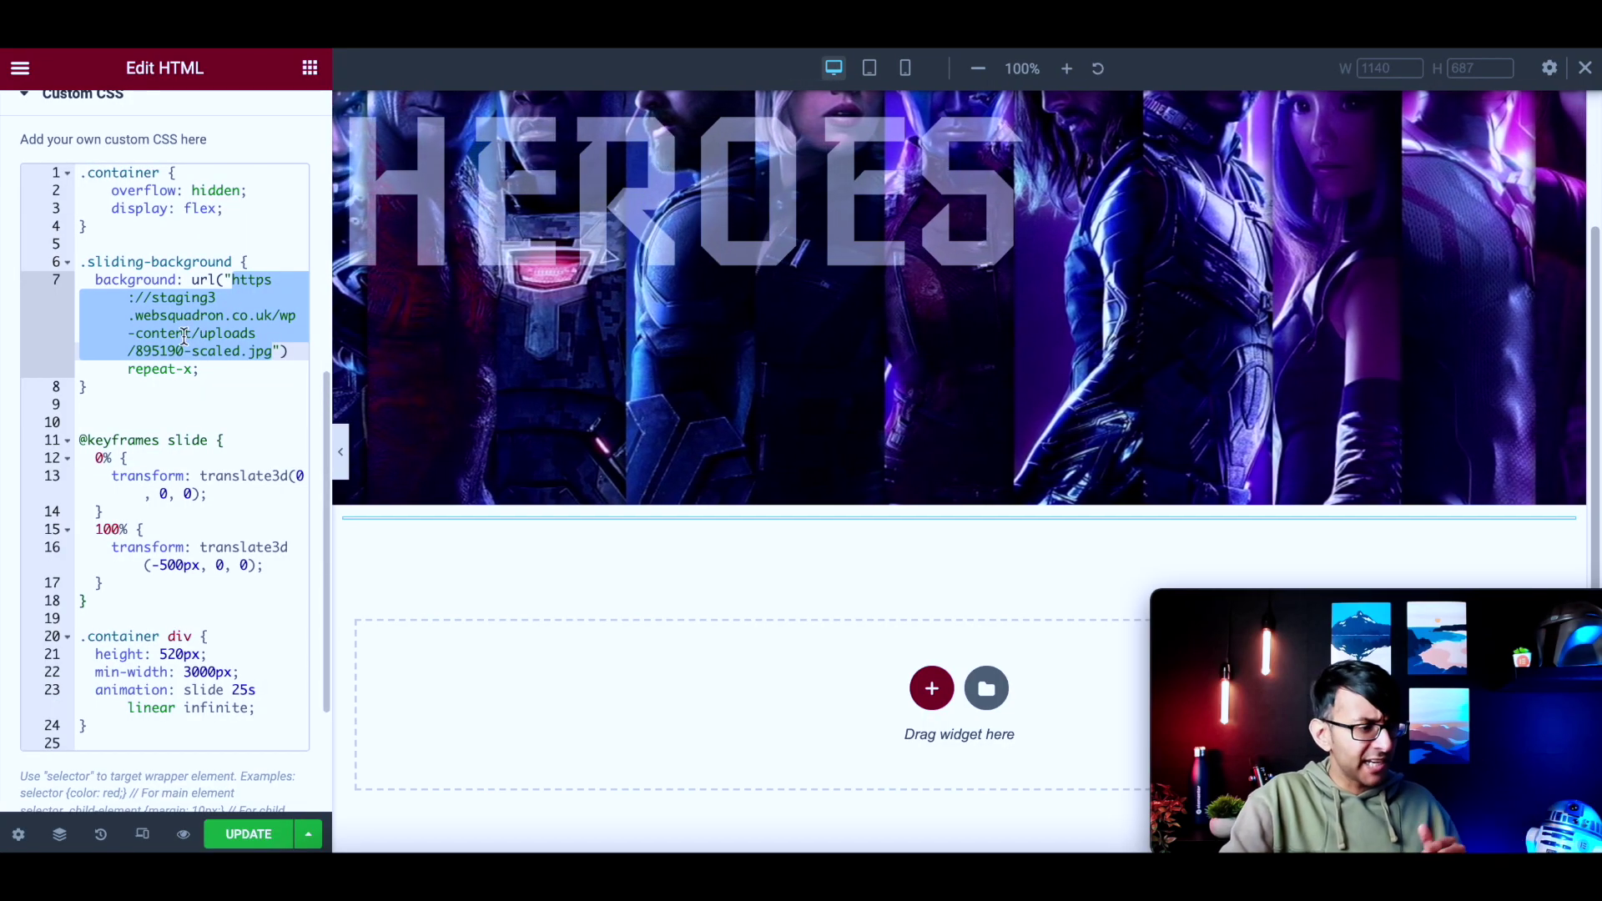
drag(203, 370, 159, 375)
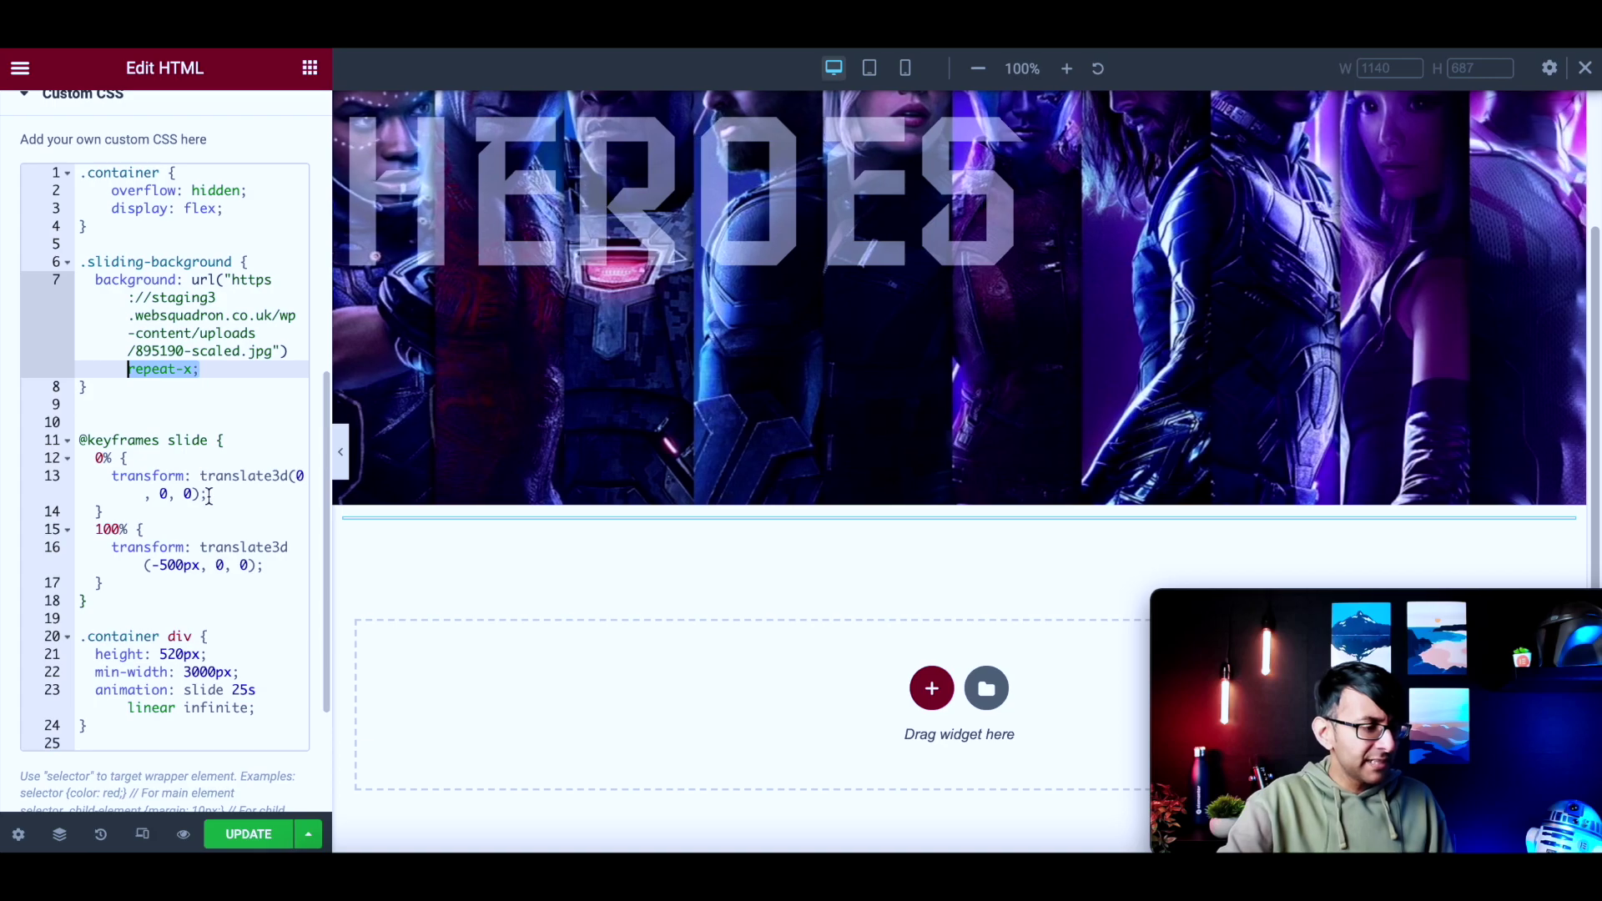
- Set the new section's height to Min Height with a minimum of 500 px
click(359, 516)
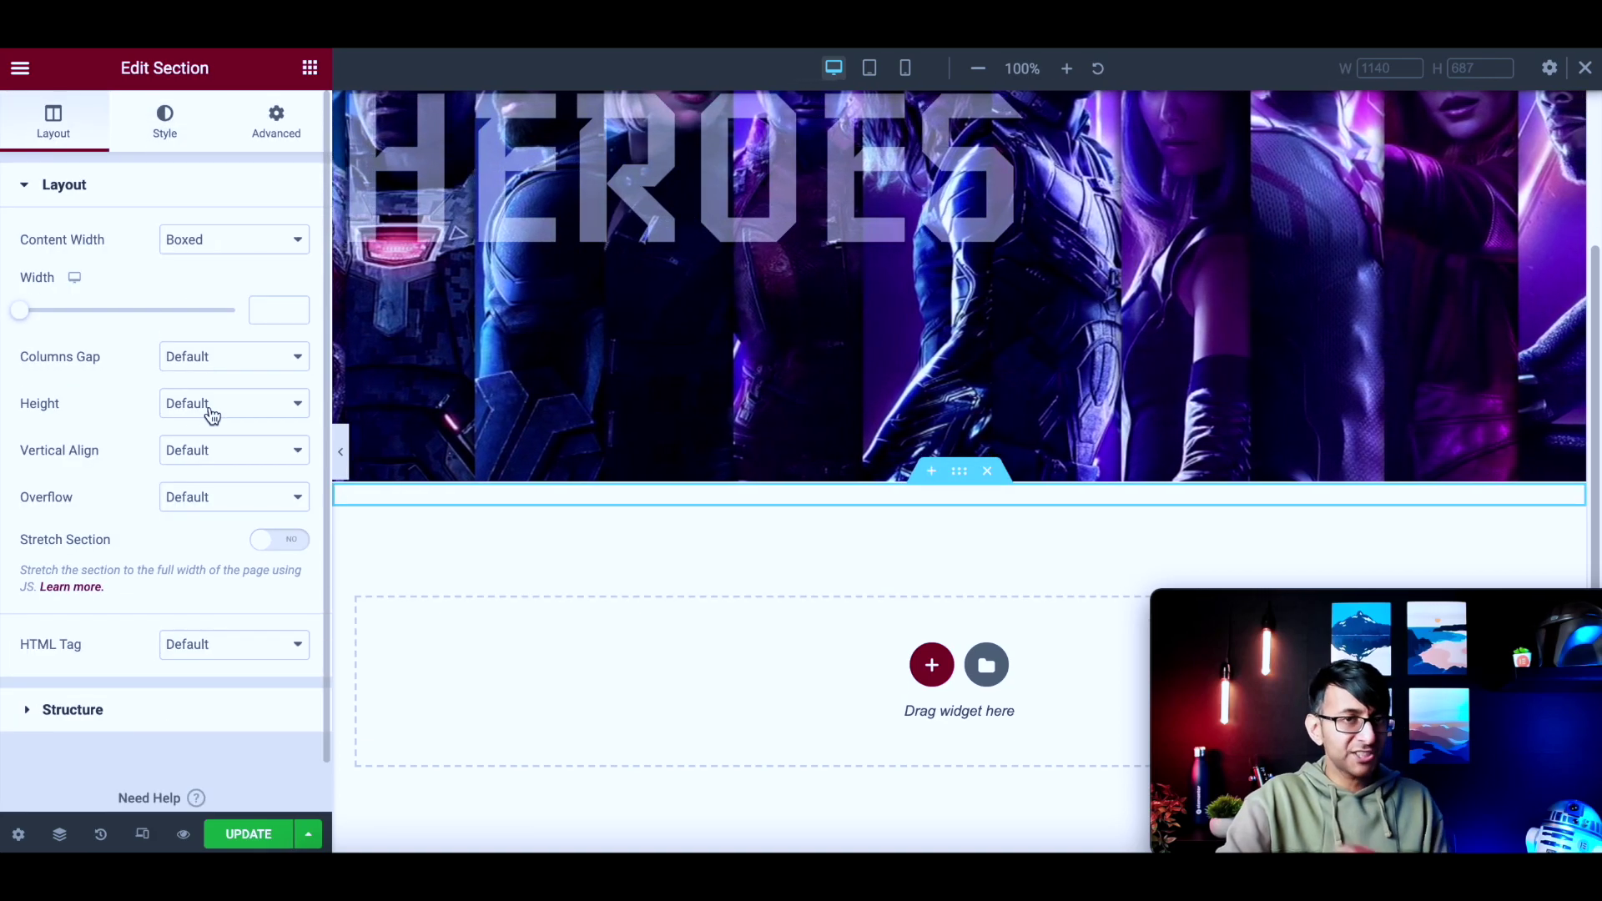
click(211, 415)
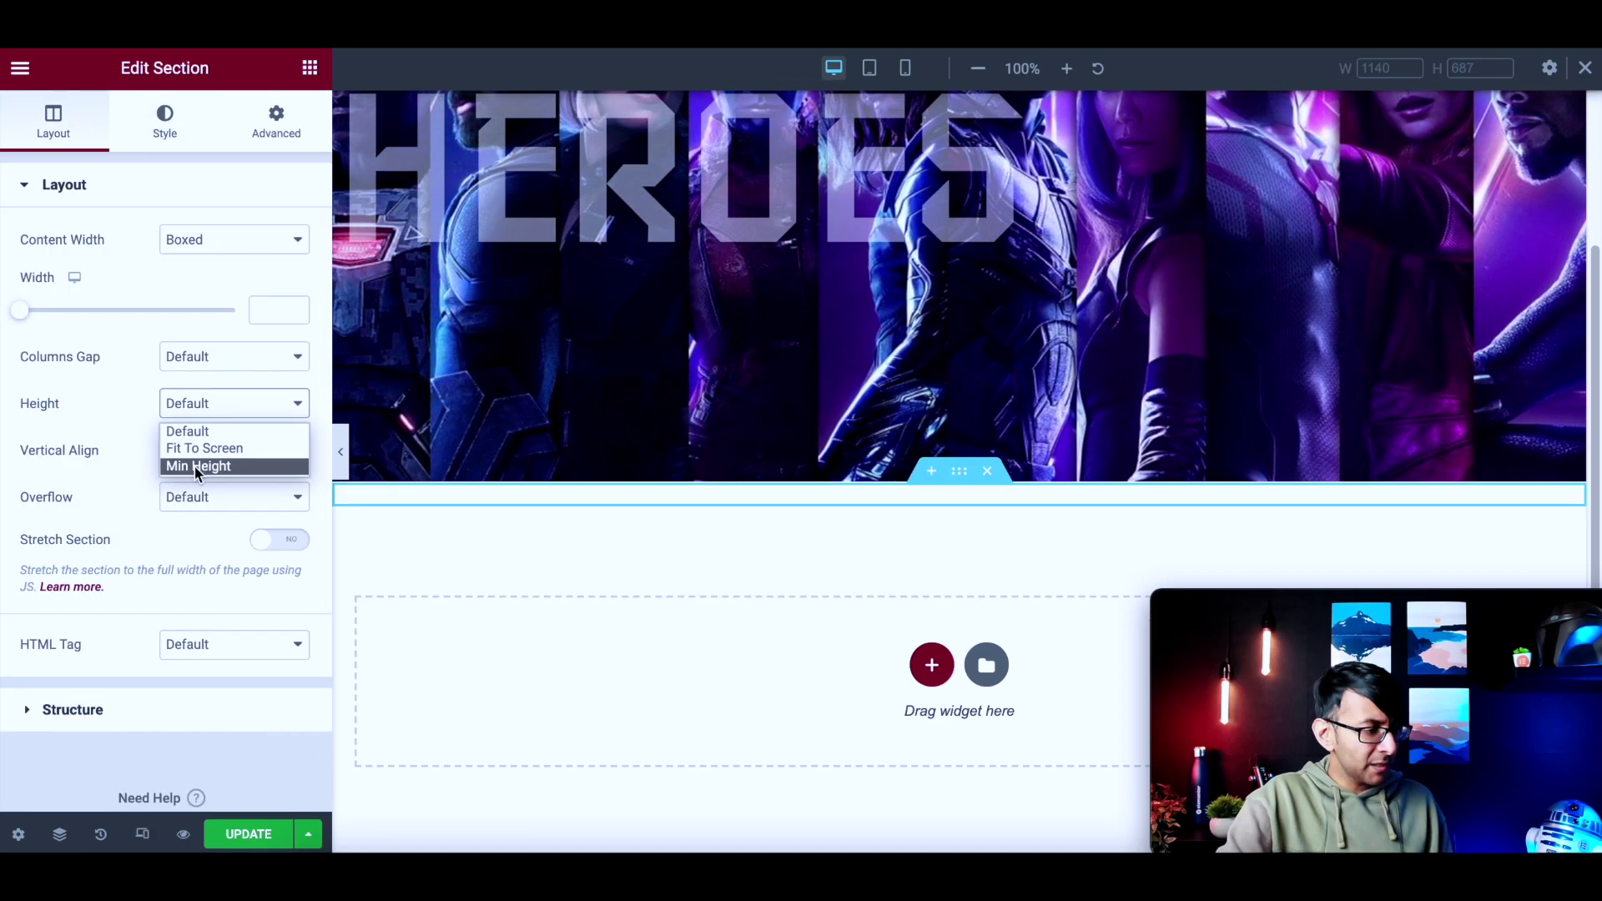
click(194, 464)
double_click(267, 475)
text(500)
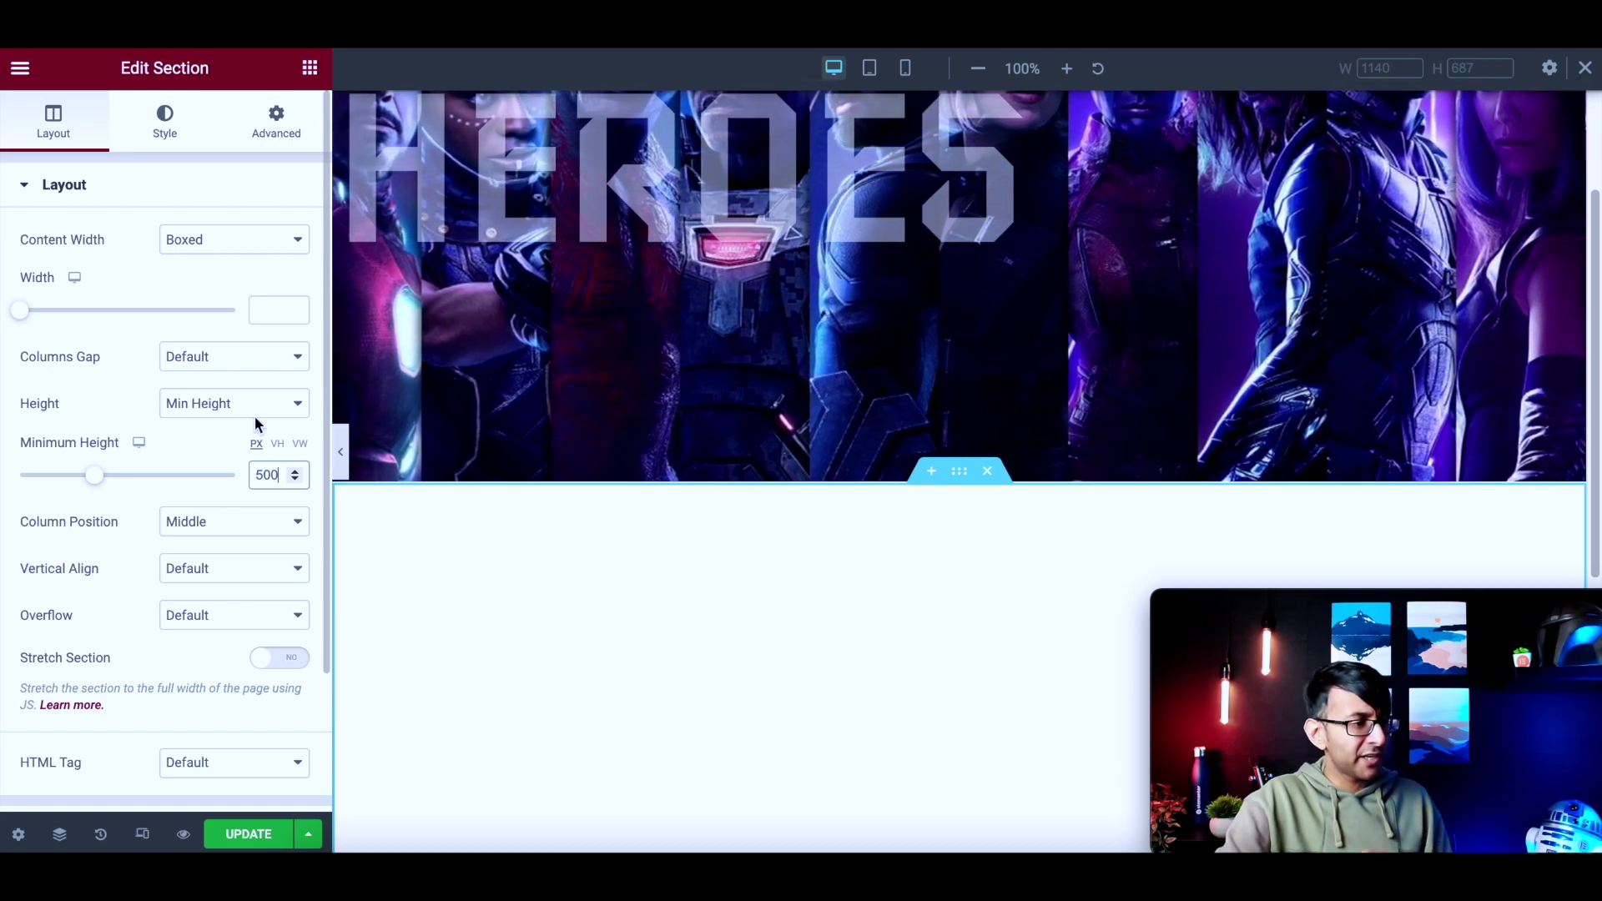
scroll(779, 647, down, 4)
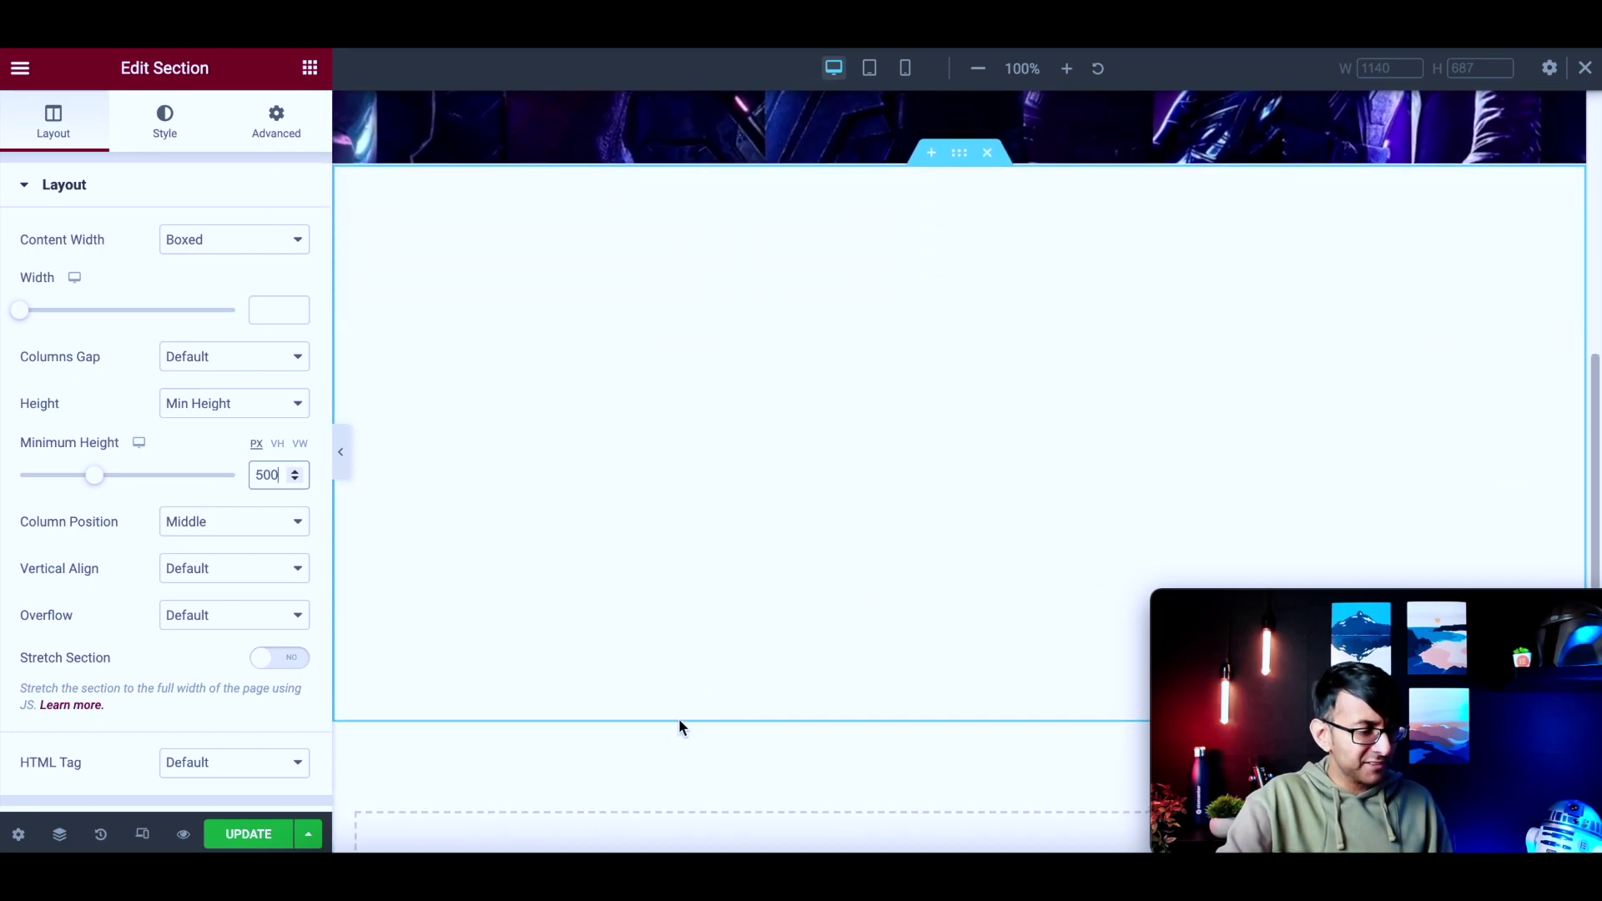
- Set the horizontal translation in the HTML widget's 100% slide keyframe to -500px
click(591, 446)
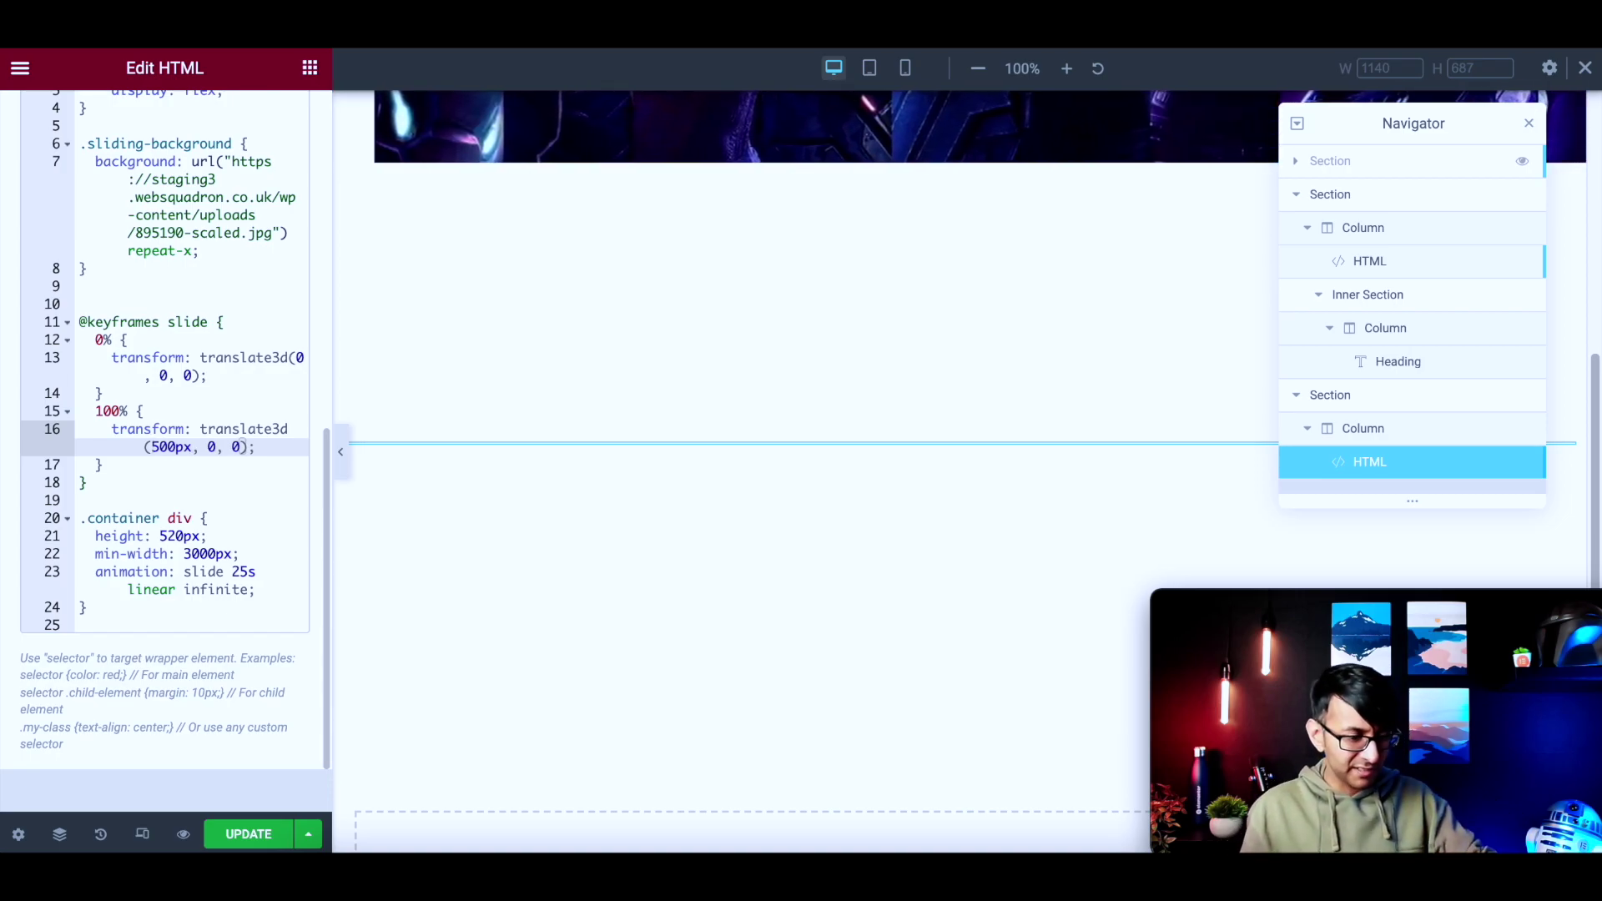
click(151, 447)
text(-)
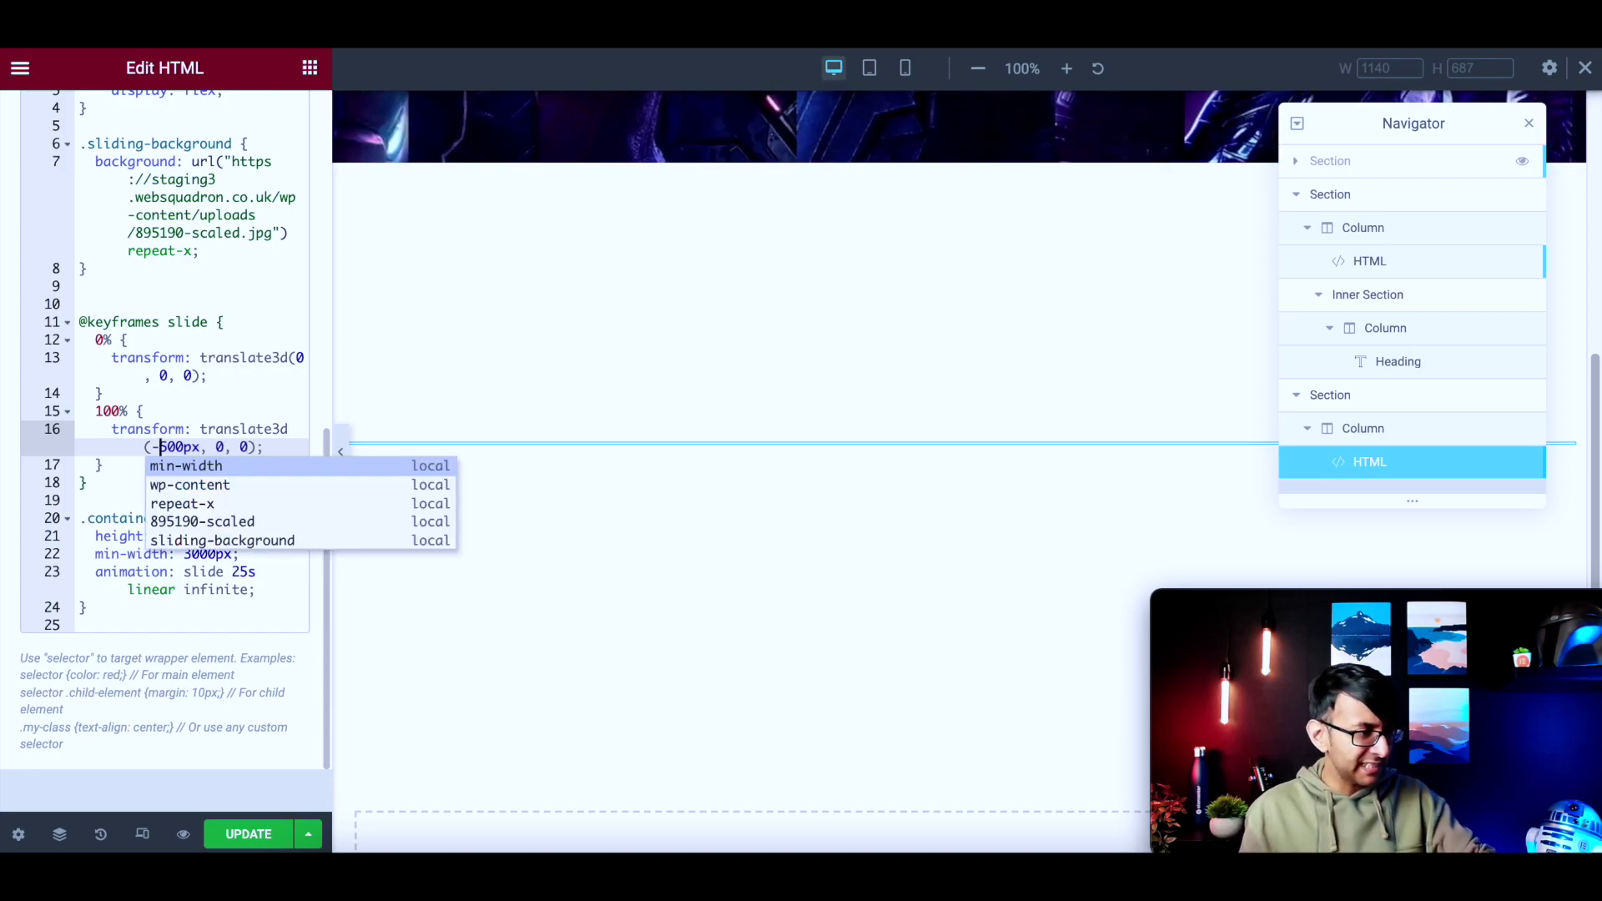
click(256, 392)
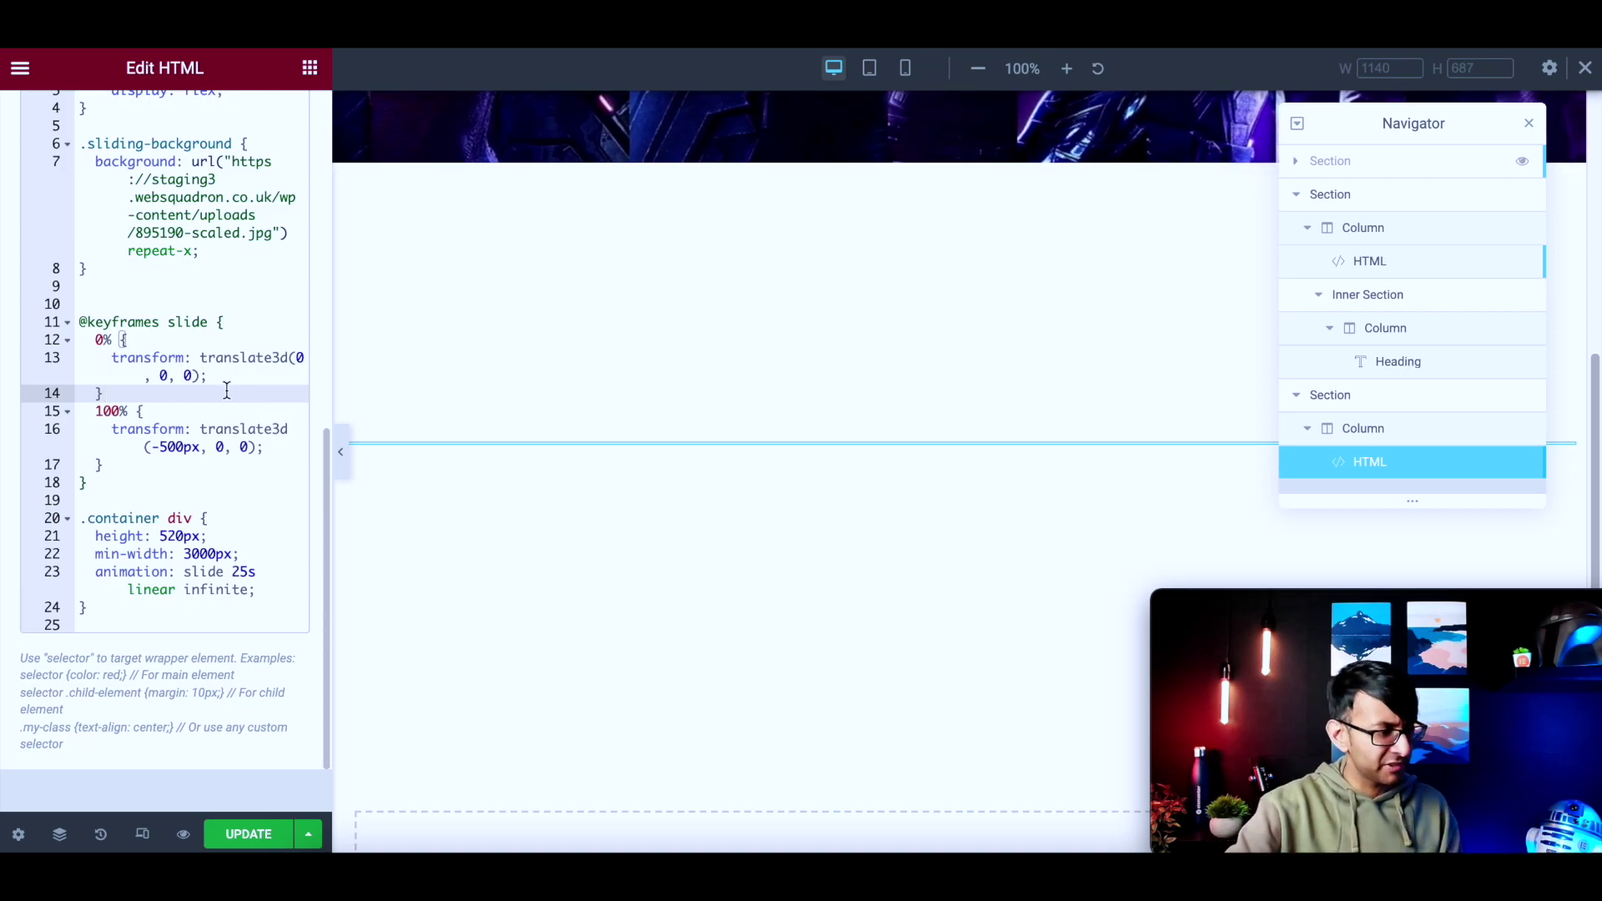
- Rename the custom CSS selectors to .container2, .sliding-background2 and .container2 div to match the widget's HTML classes
scroll(154, 538, down, 1)
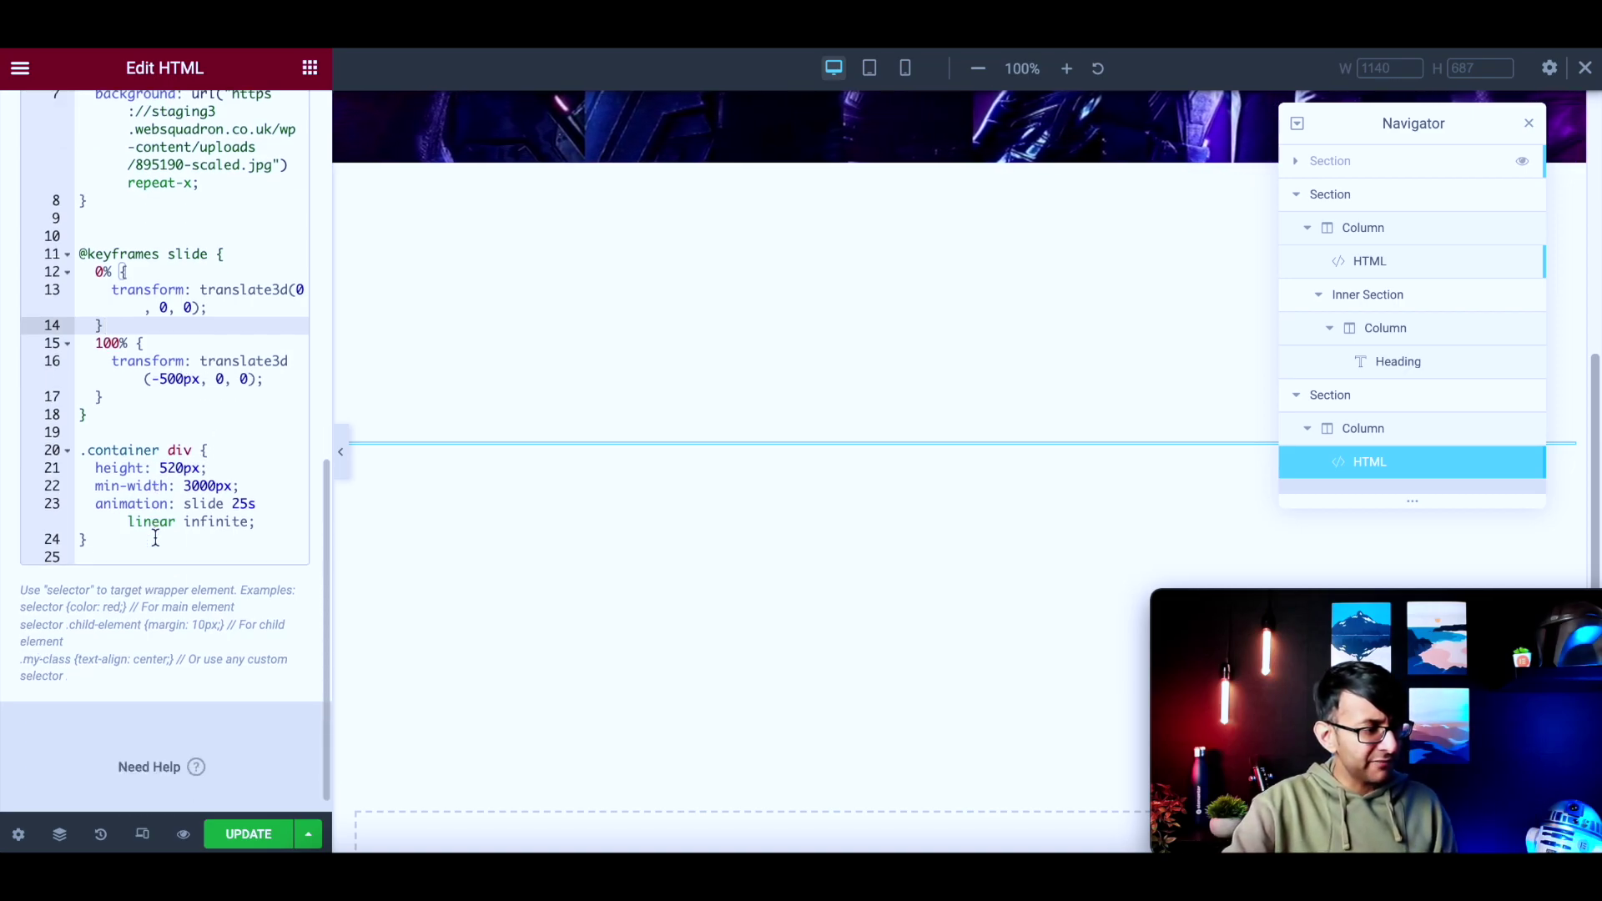
click(171, 483)
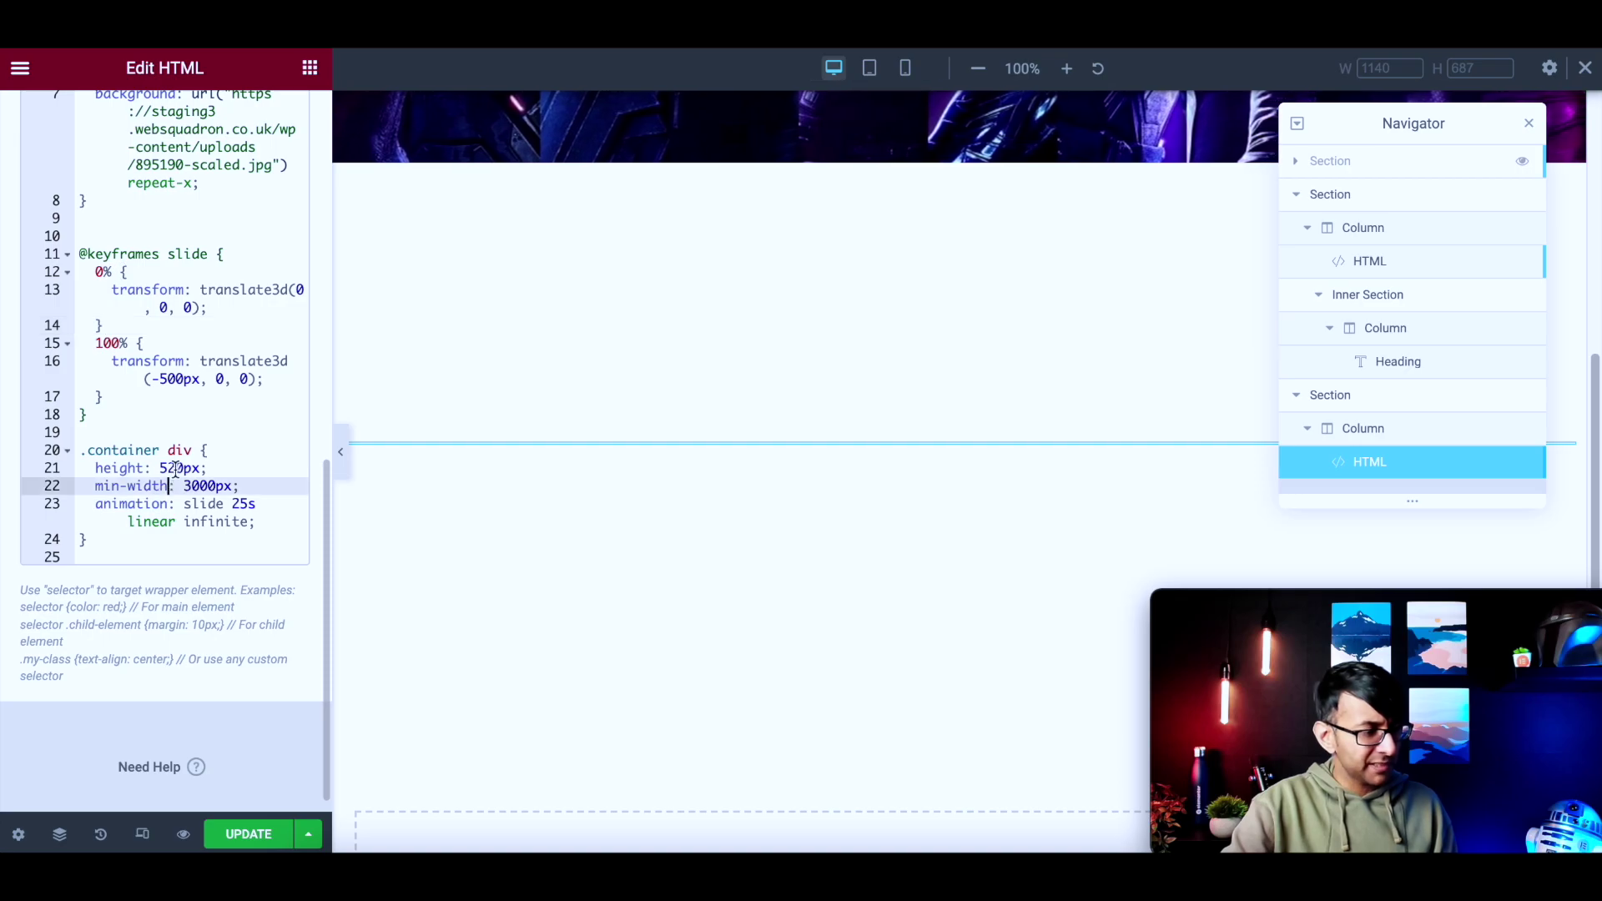
click(176, 468)
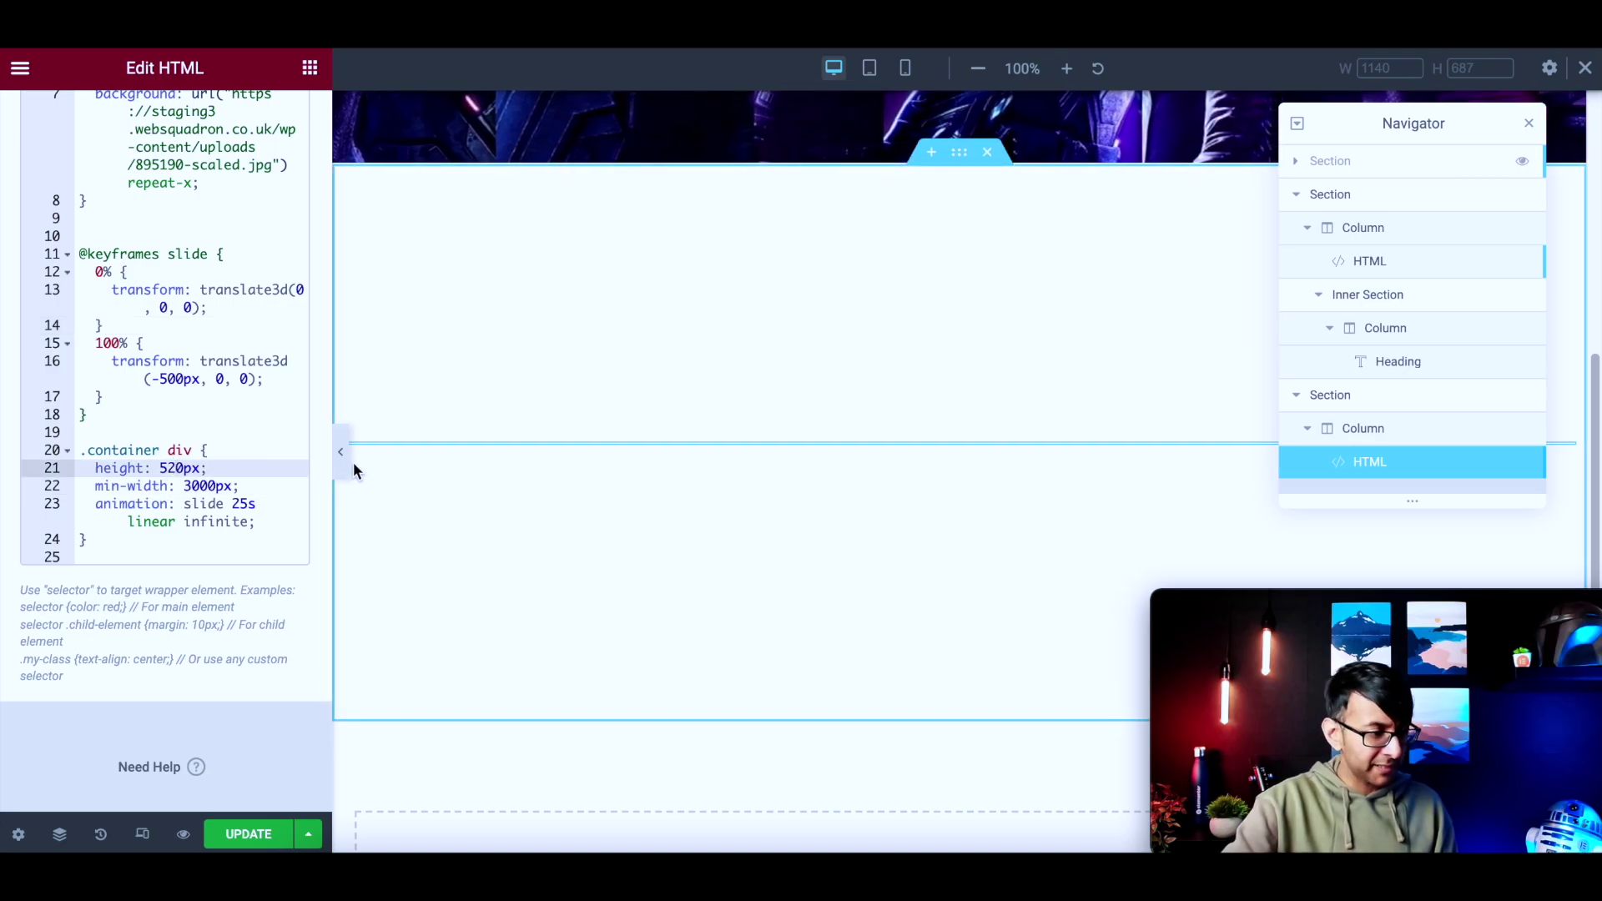
double_click(238, 505)
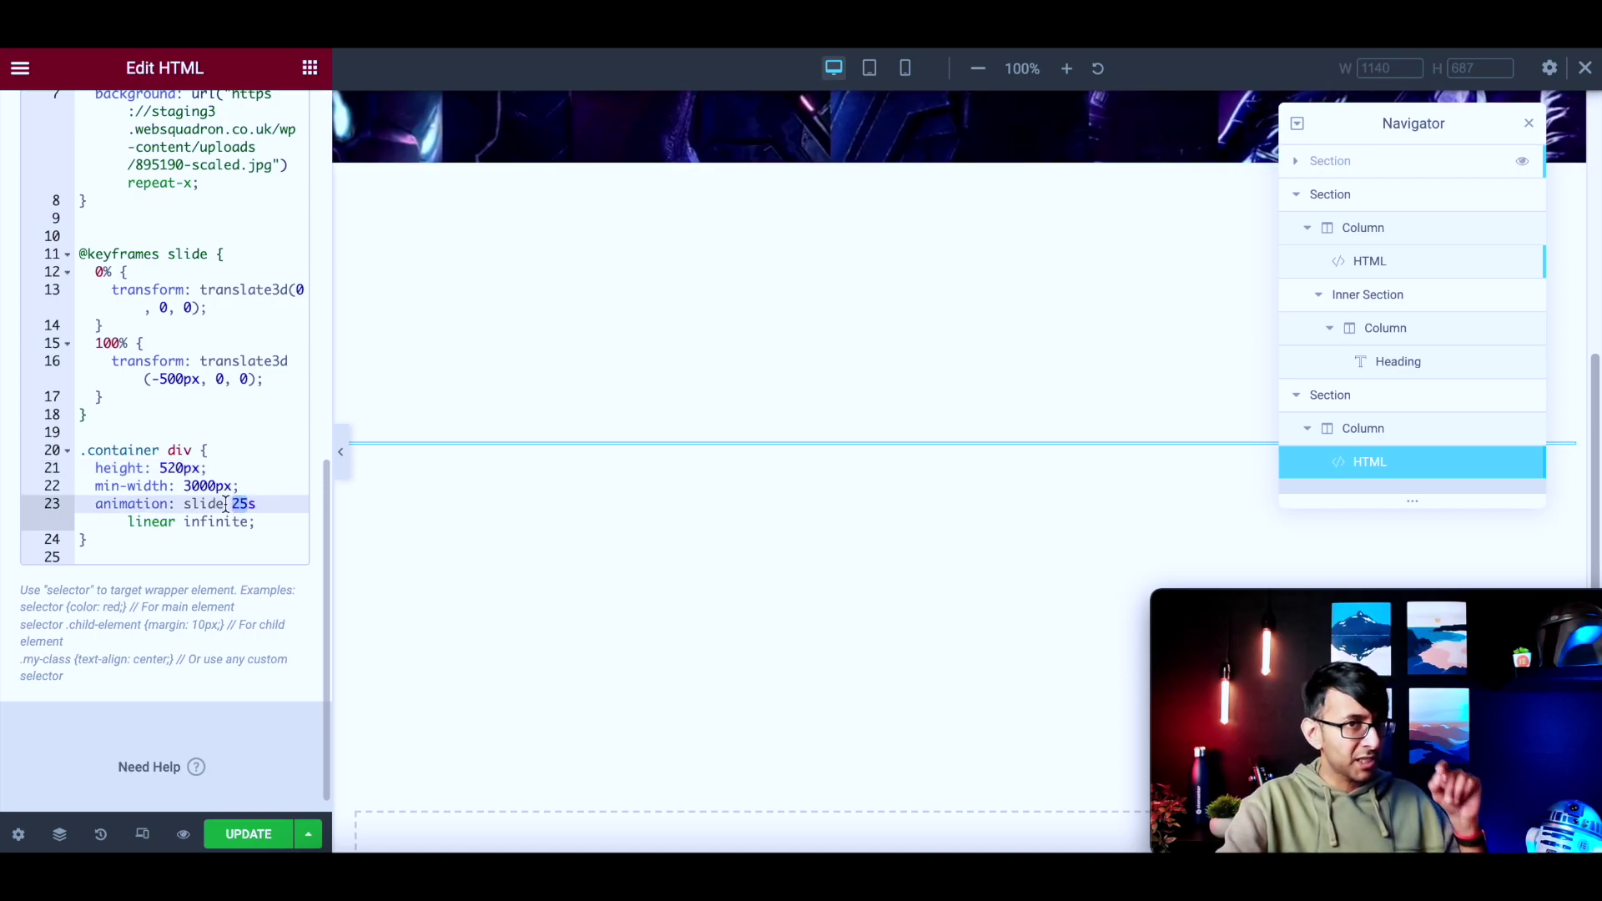
scroll(211, 497, up, 9)
scroll(186, 526, down, 8)
scroll(171, 417, up, 2)
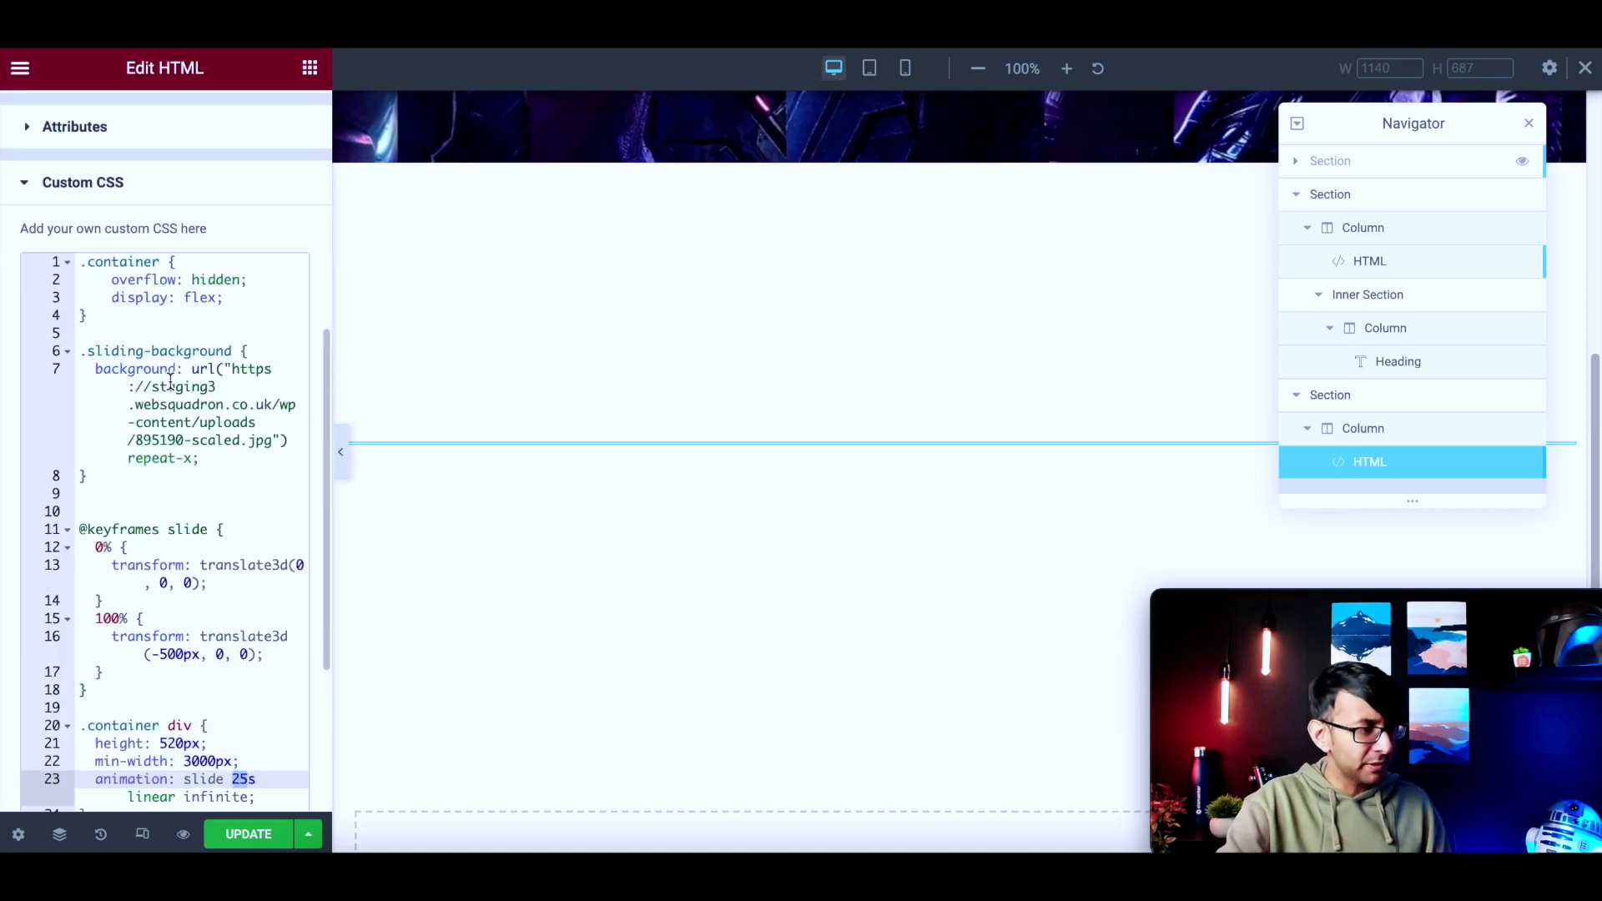
click(159, 260)
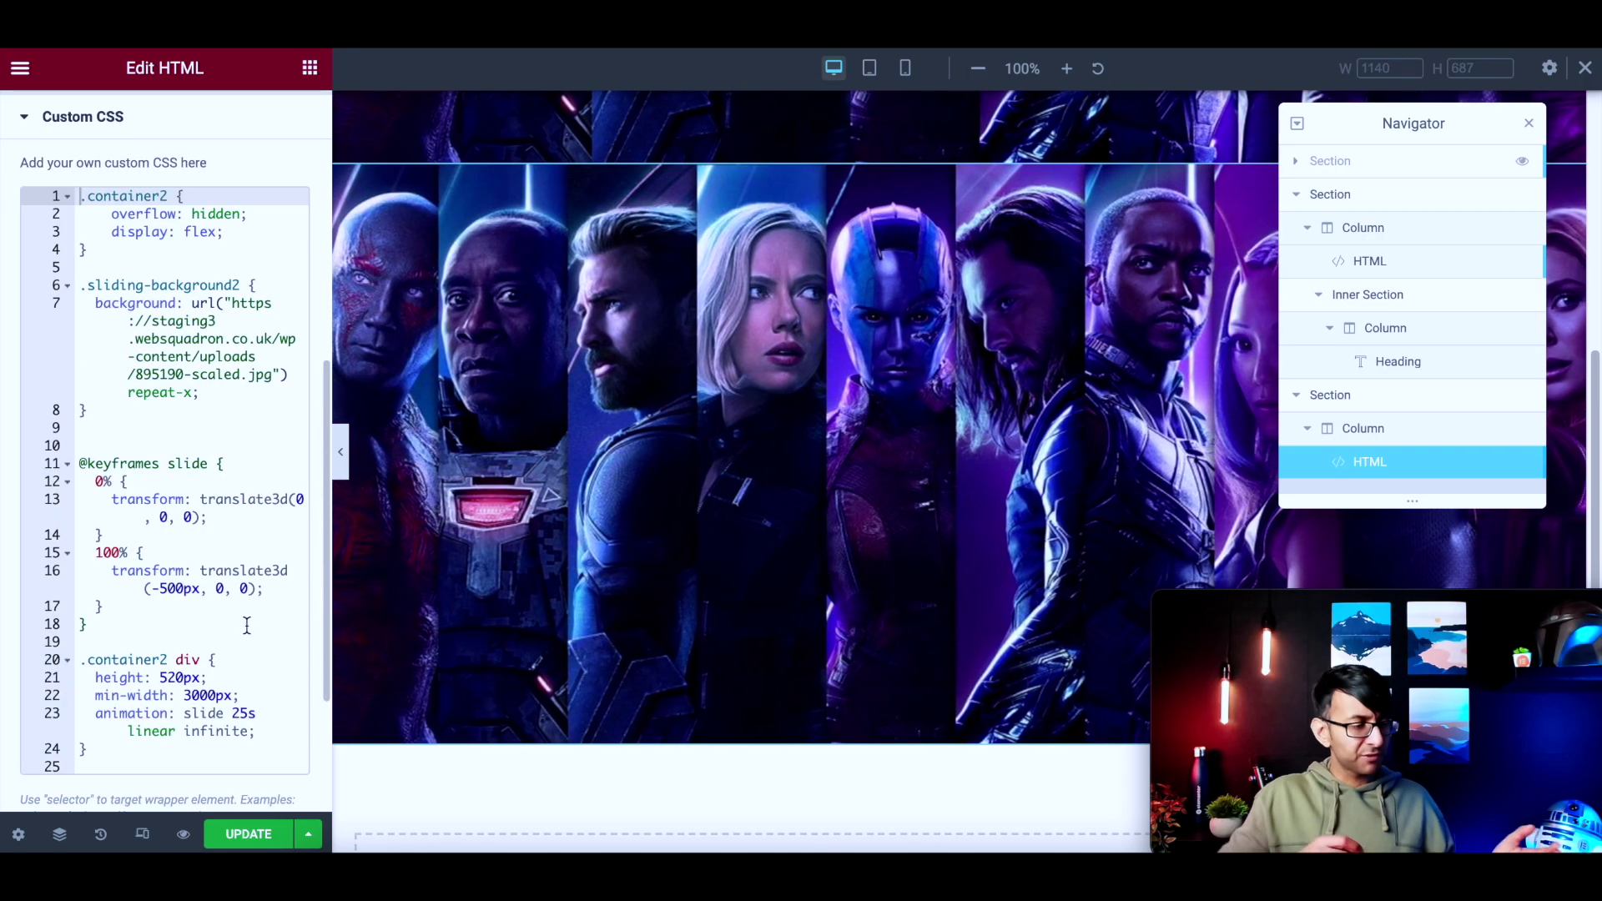
- Try 500px as the 100% keyframe's horizontal translation to reverse the slide direction, and restore it to -500px
click(159, 588)
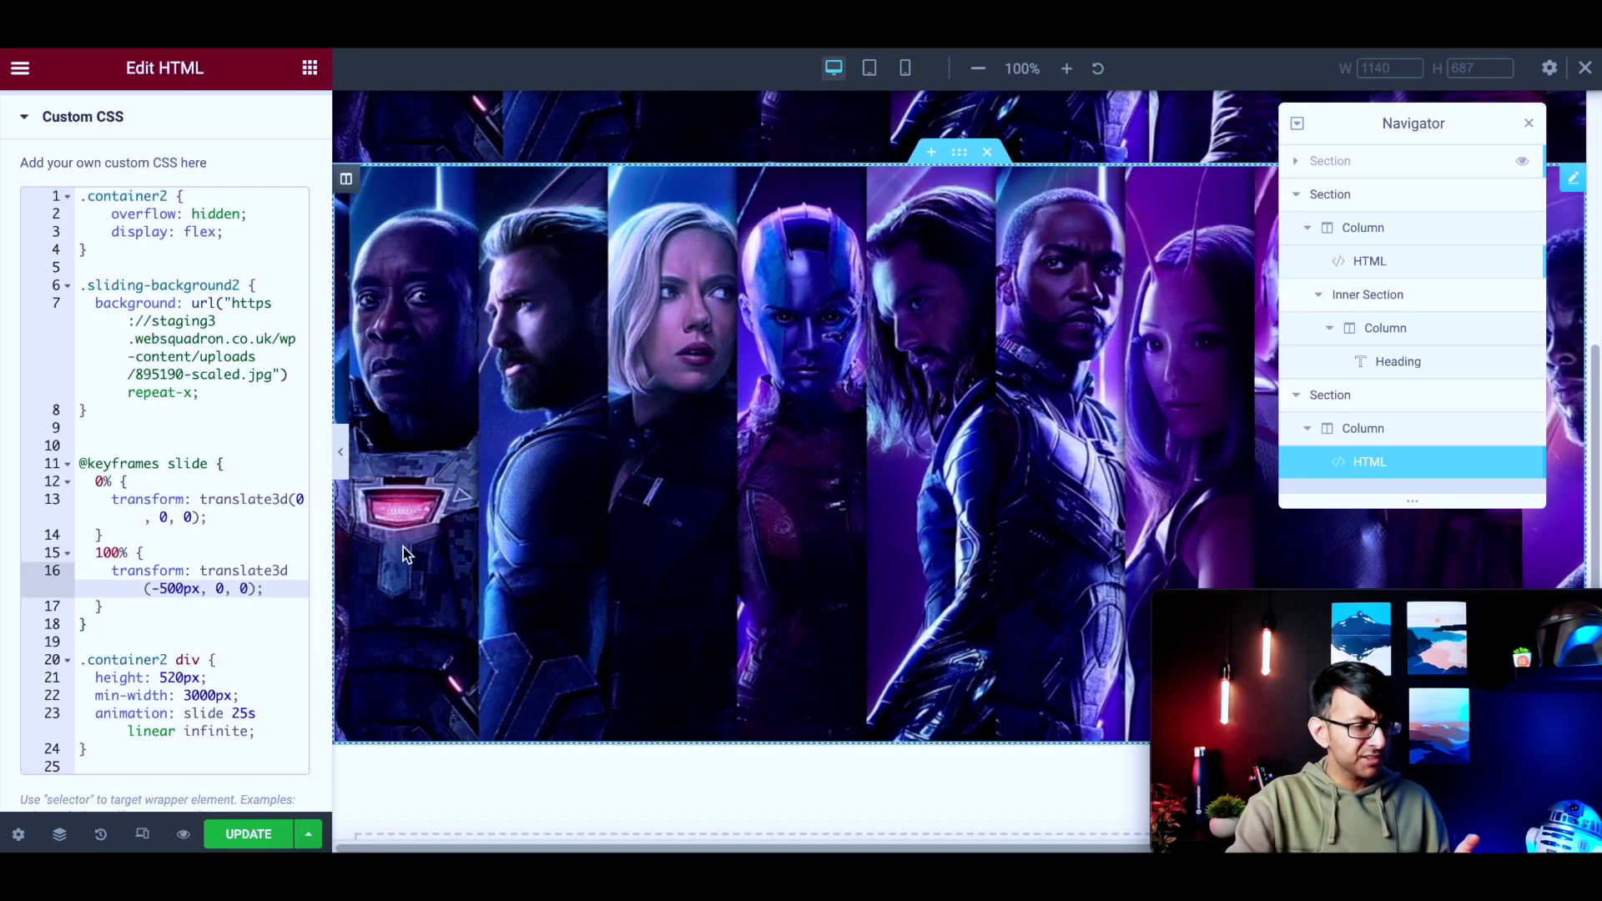
key(BackSpace)
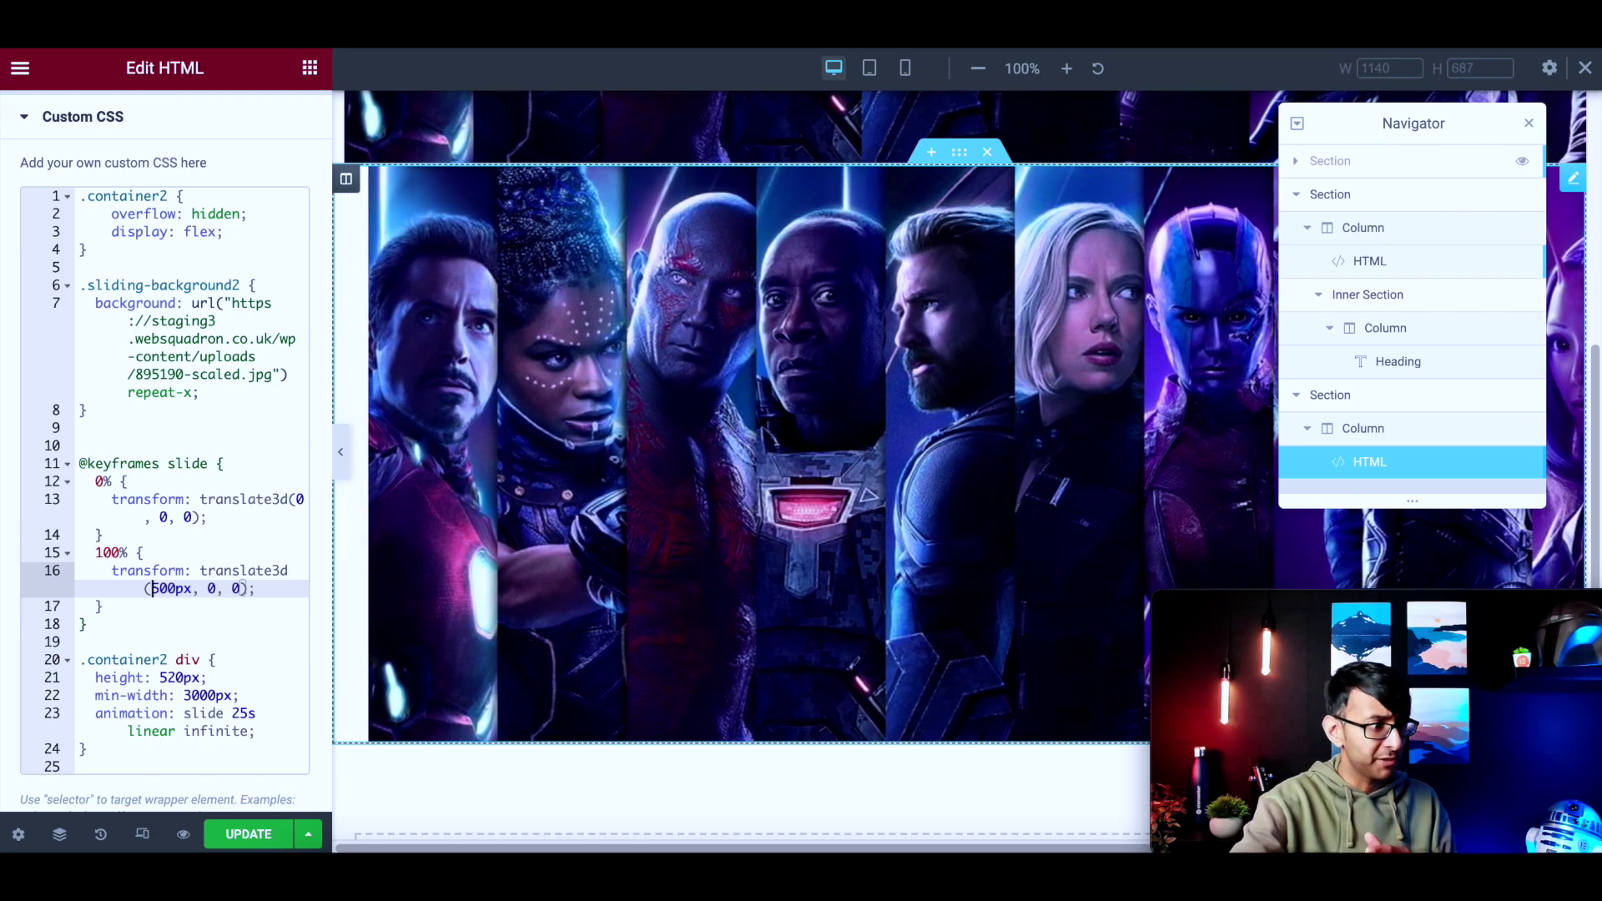
text(-)
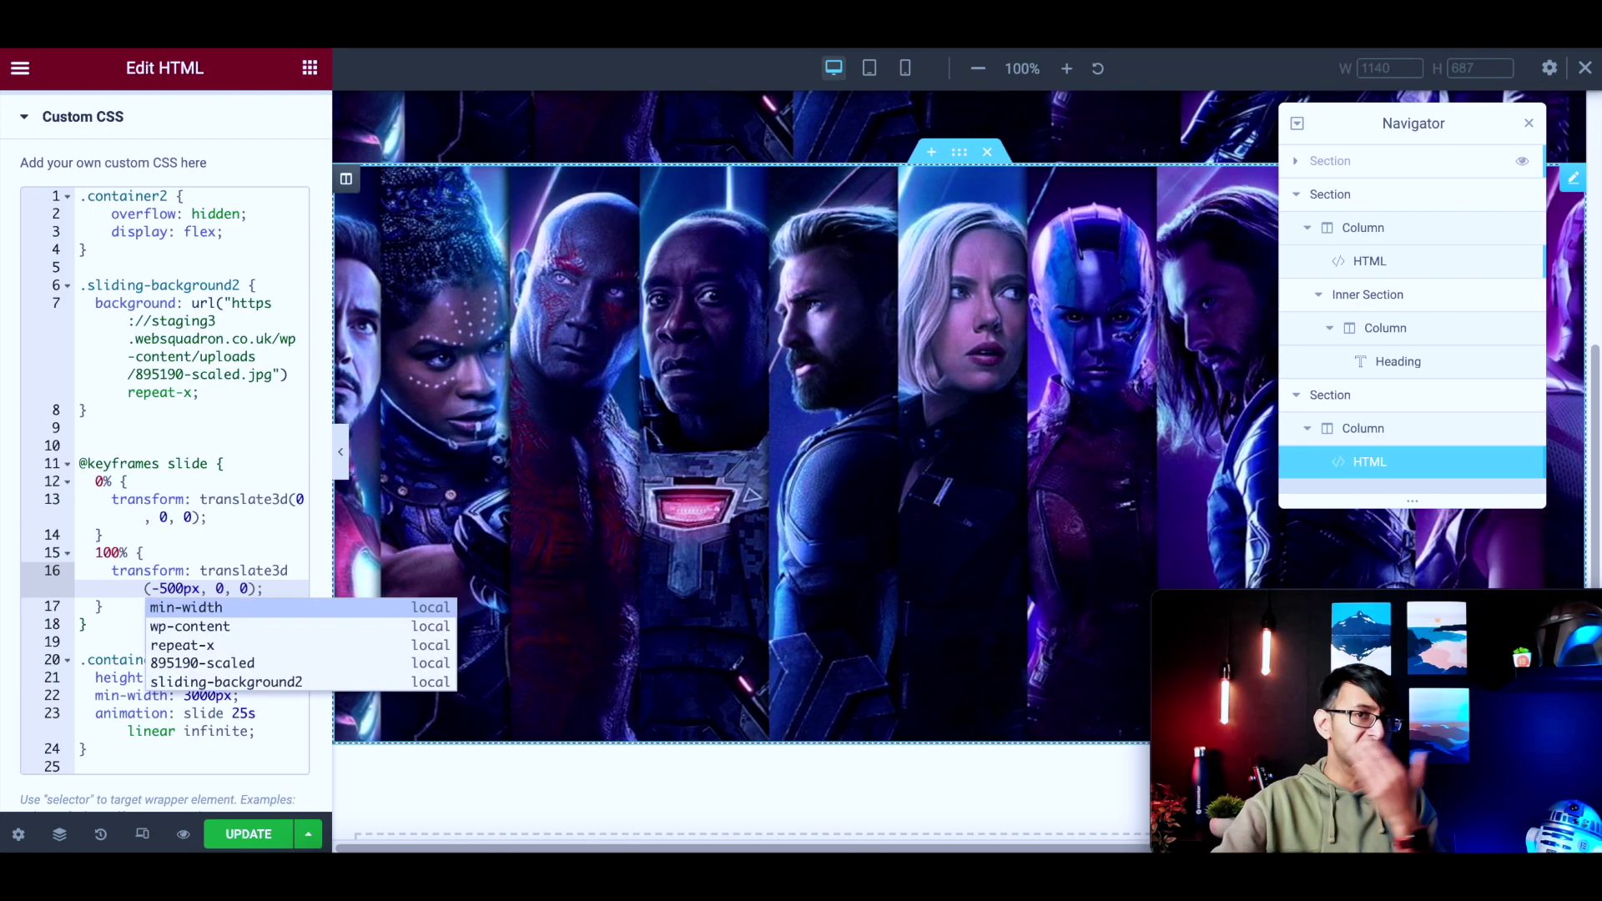
click(134, 748)
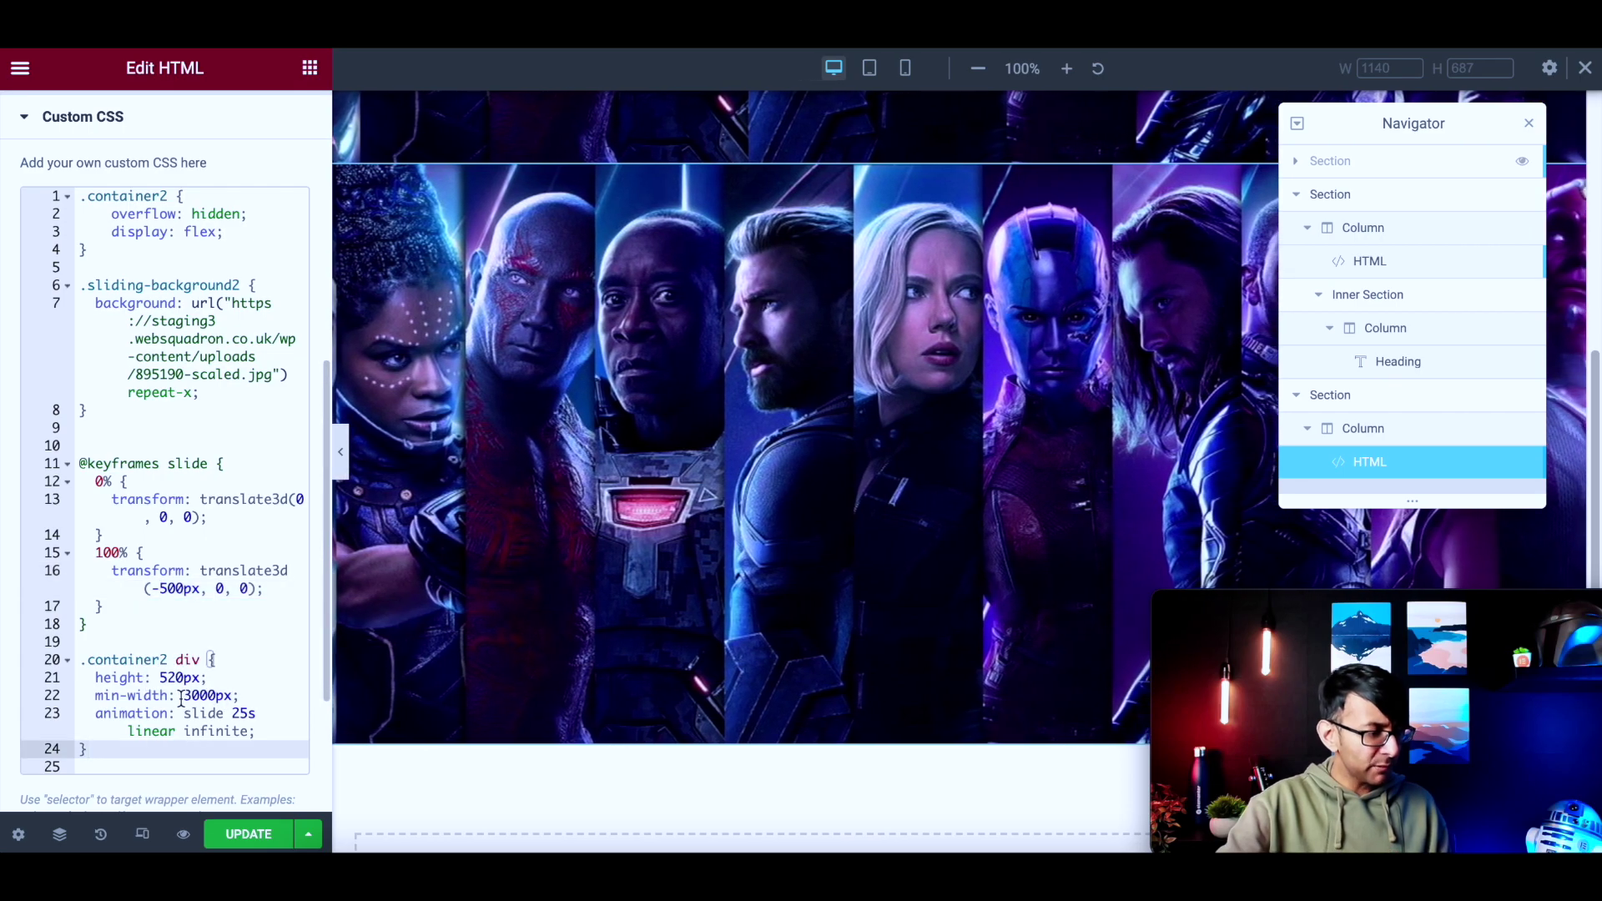
- Try a 320px height for the .container2 div rule and return it to 520px
click(172, 678)
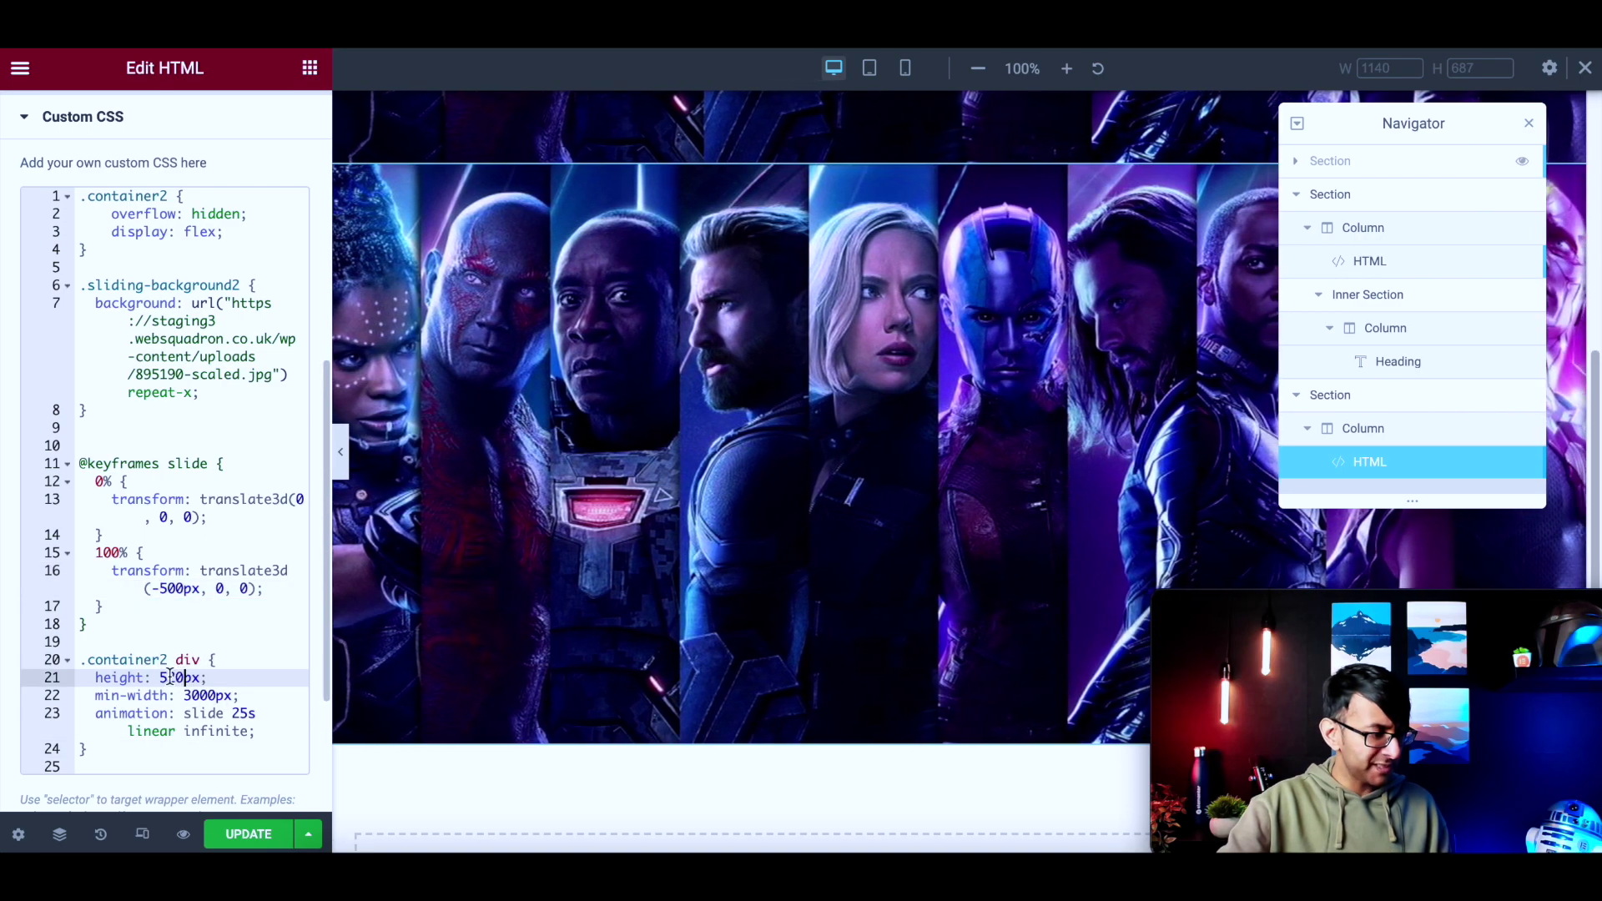
key(BackSpace)
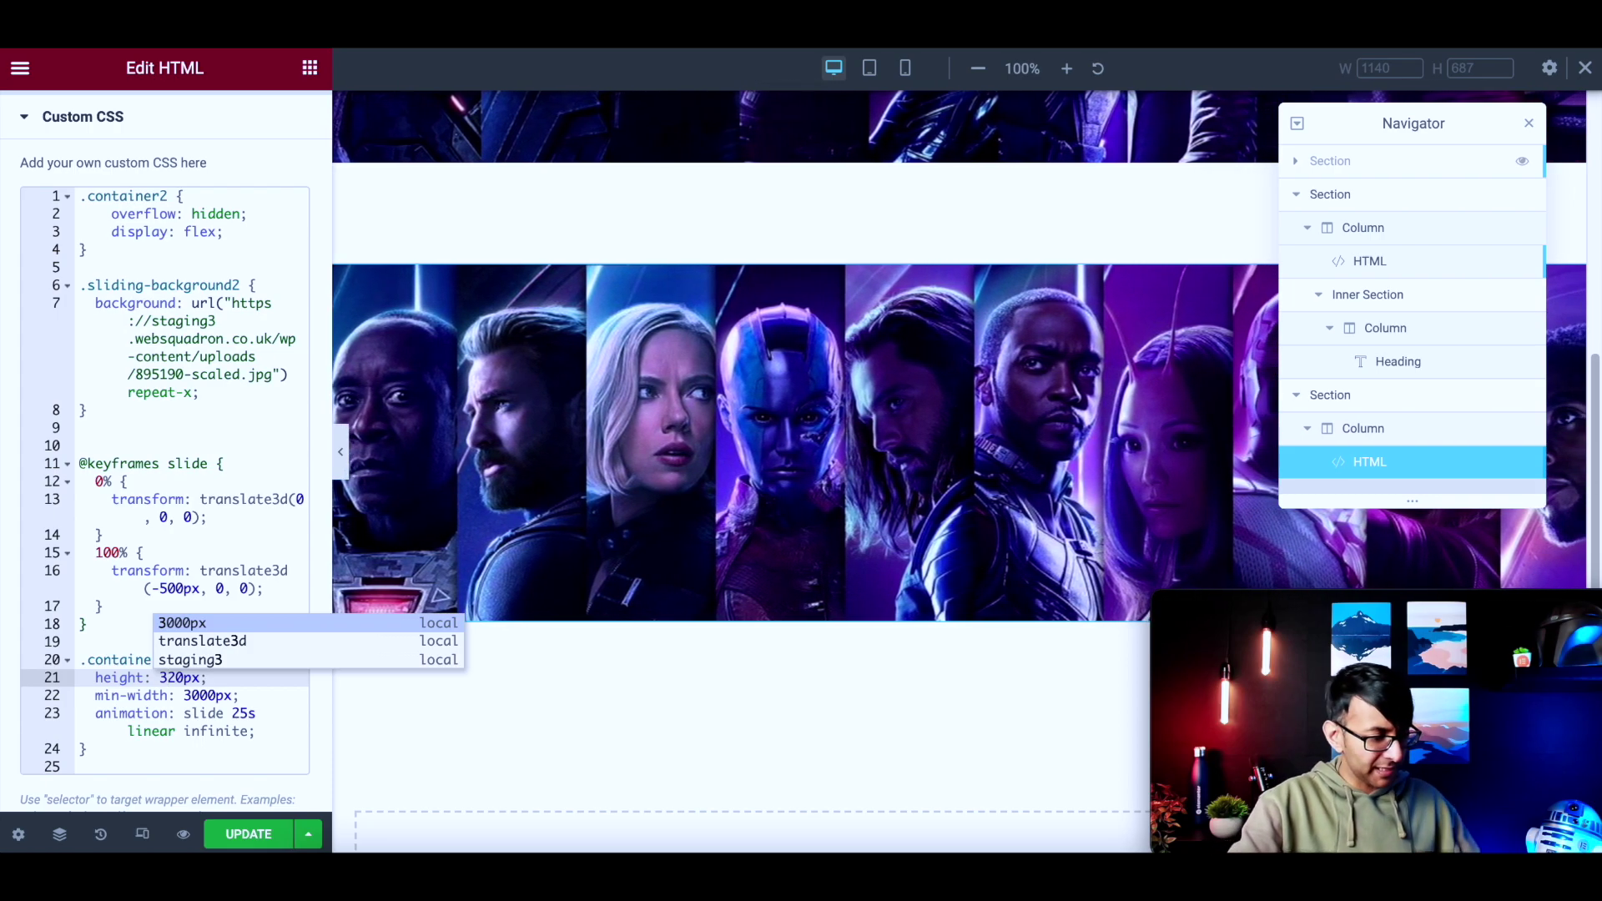
key(BackSpace)
text(5)
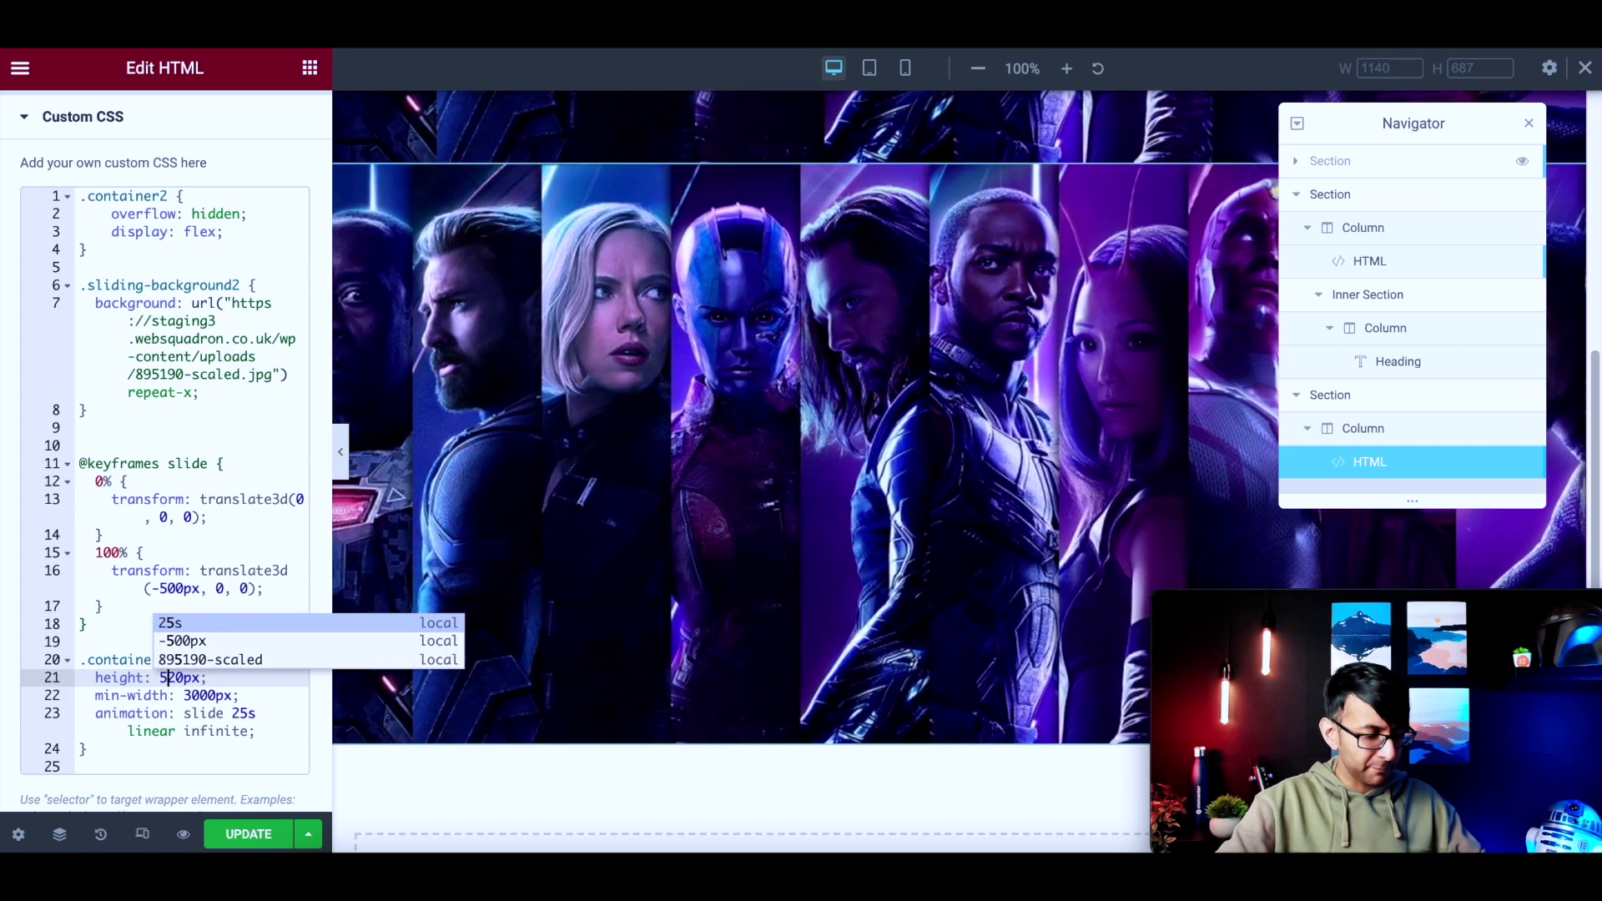
- Try a 500px height in the .container2 div rule and set it to 590px
key(Delete)
key(Delete)
text(0)
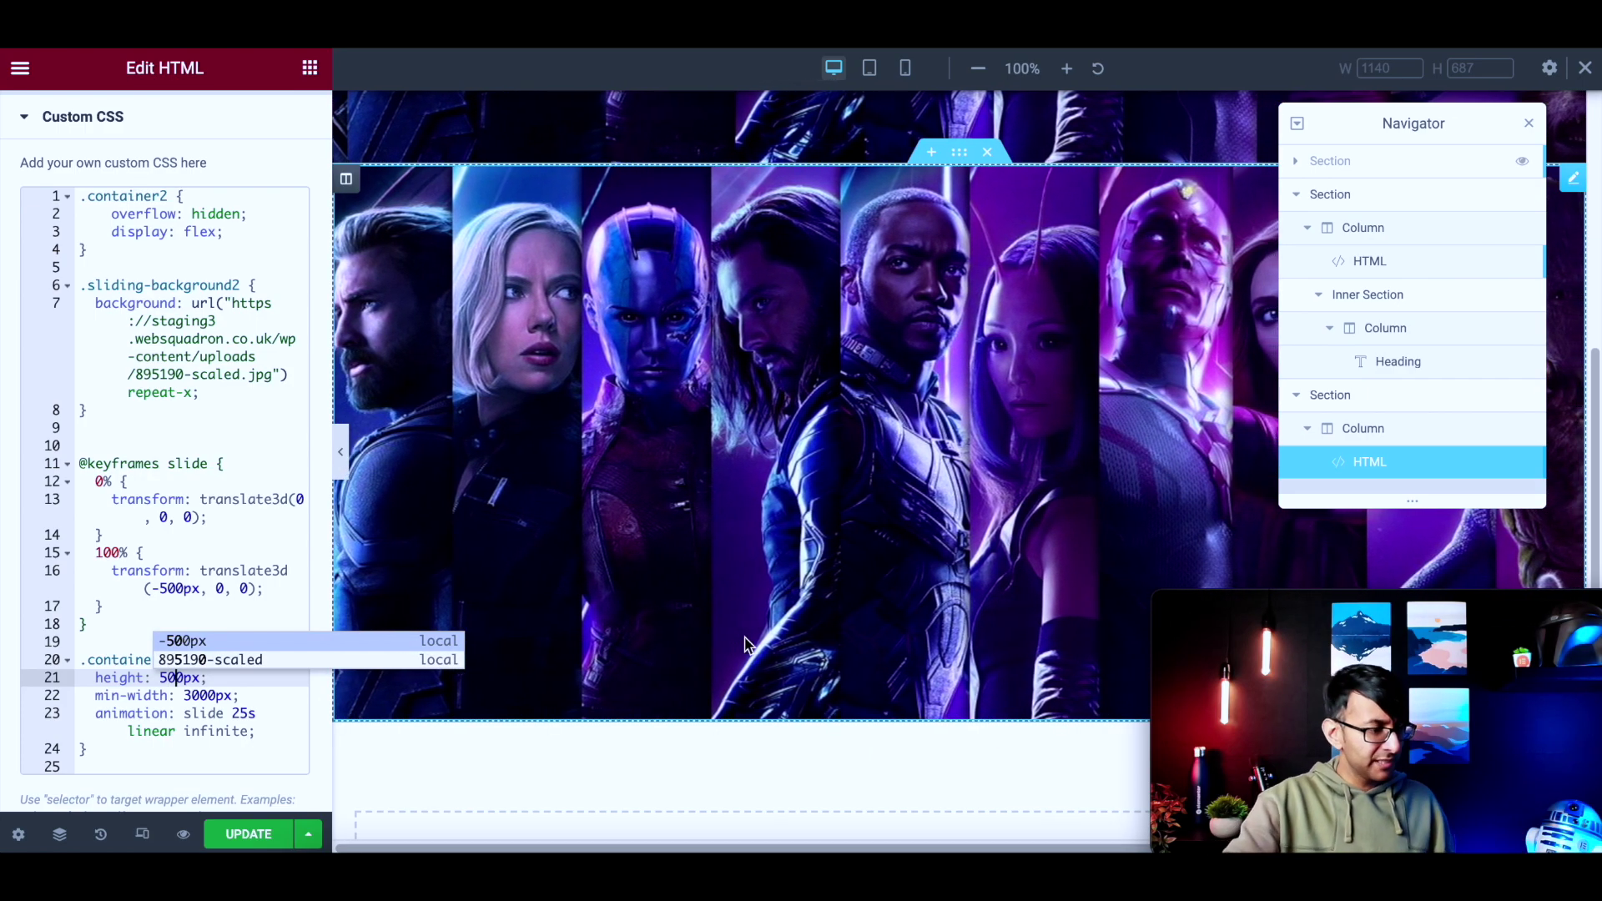
key(BackSpace)
text(9)
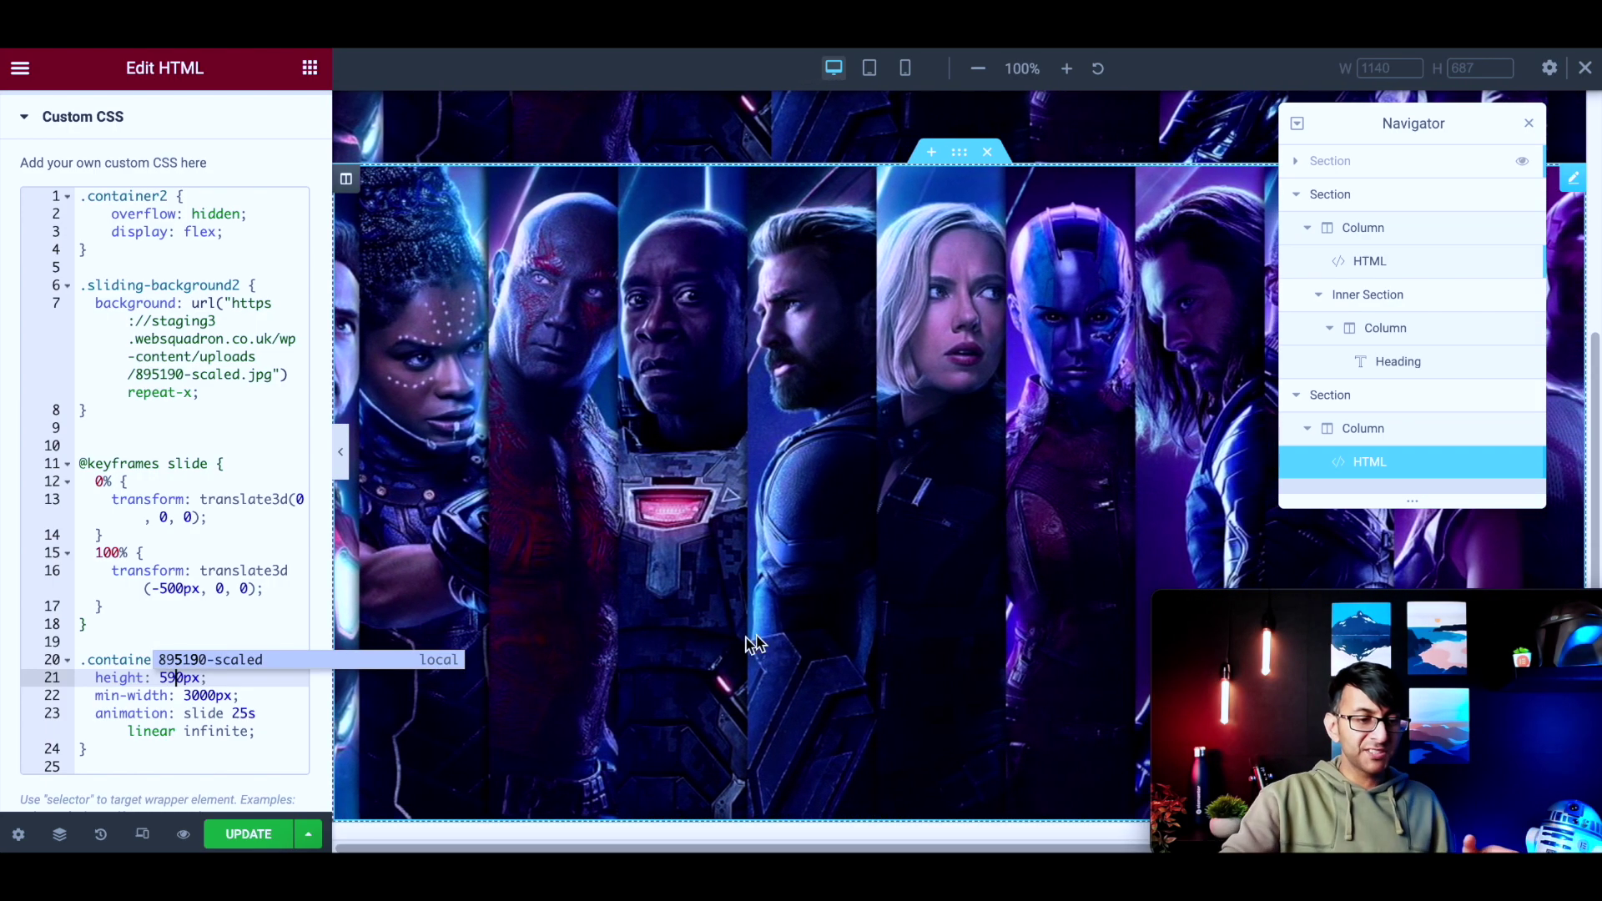
- Check the second section's minimum height and set the .container2 div height in the HTML widget's custom CSS to 500px
click(1375, 374)
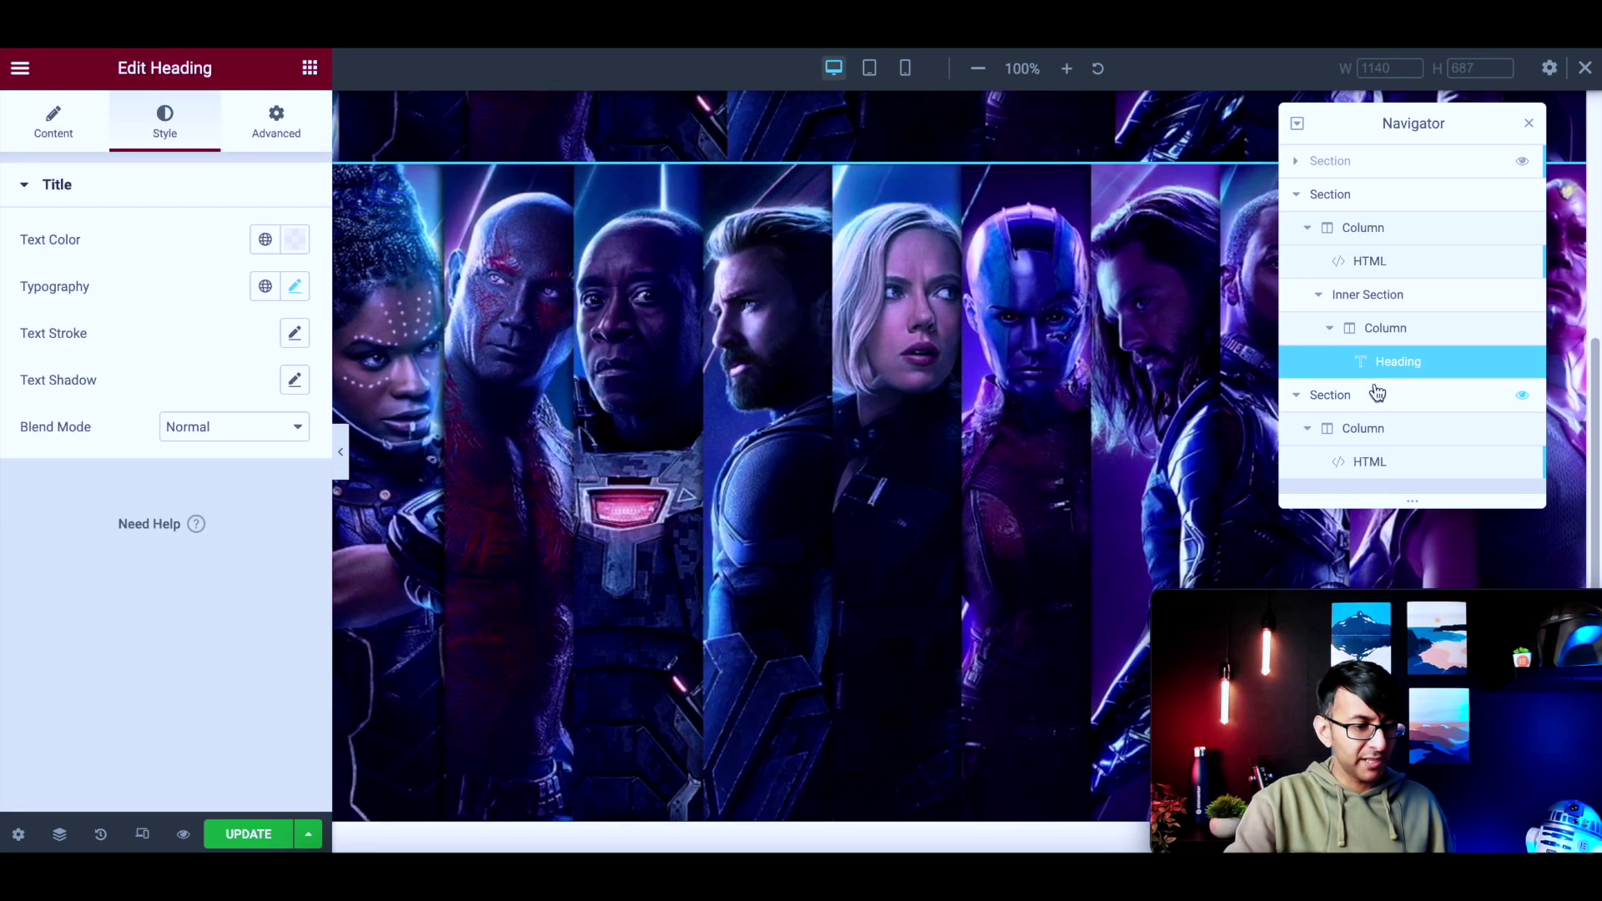
click(1343, 395)
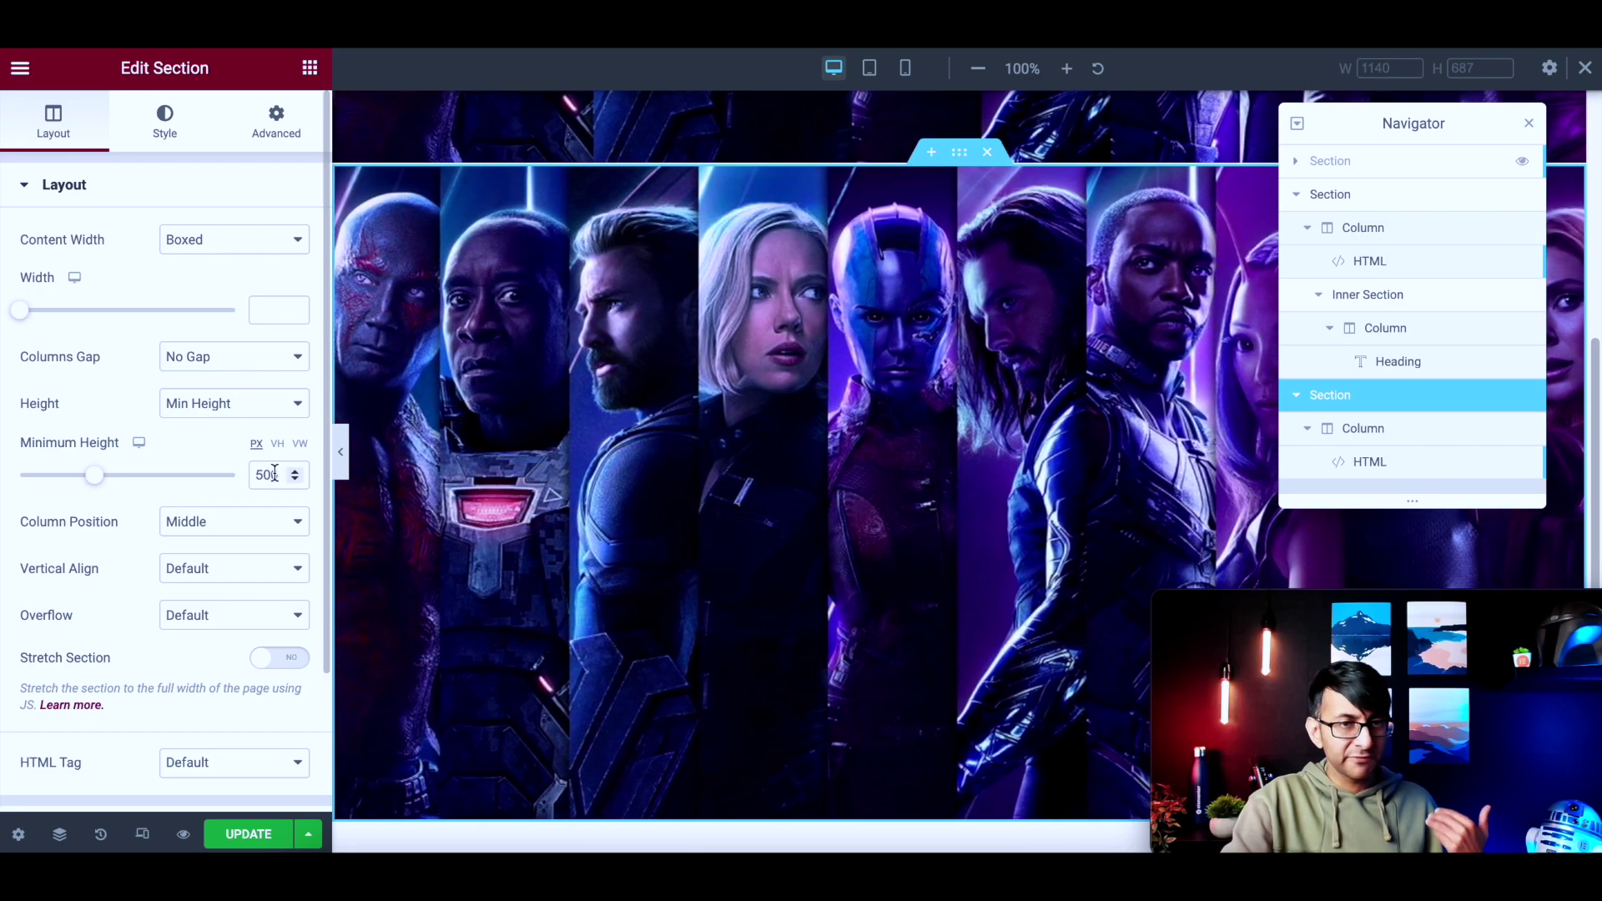
click(1373, 478)
scroll(161, 535, down, 5)
click(158, 654)
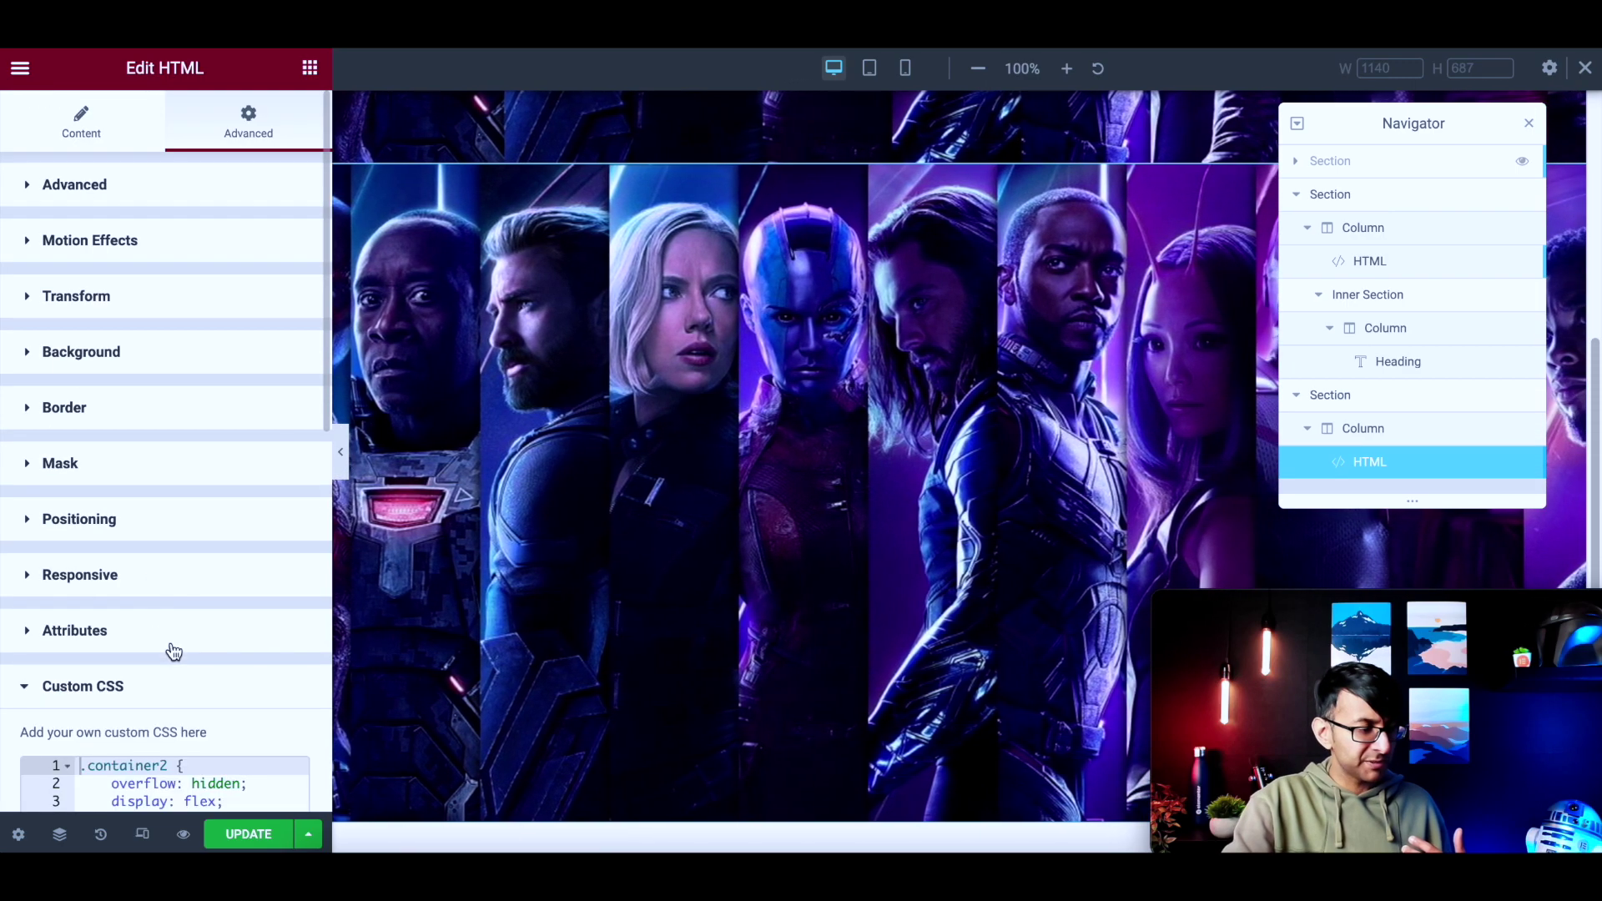
scroll(176, 647, down, 3)
scroll(193, 676, down, 6)
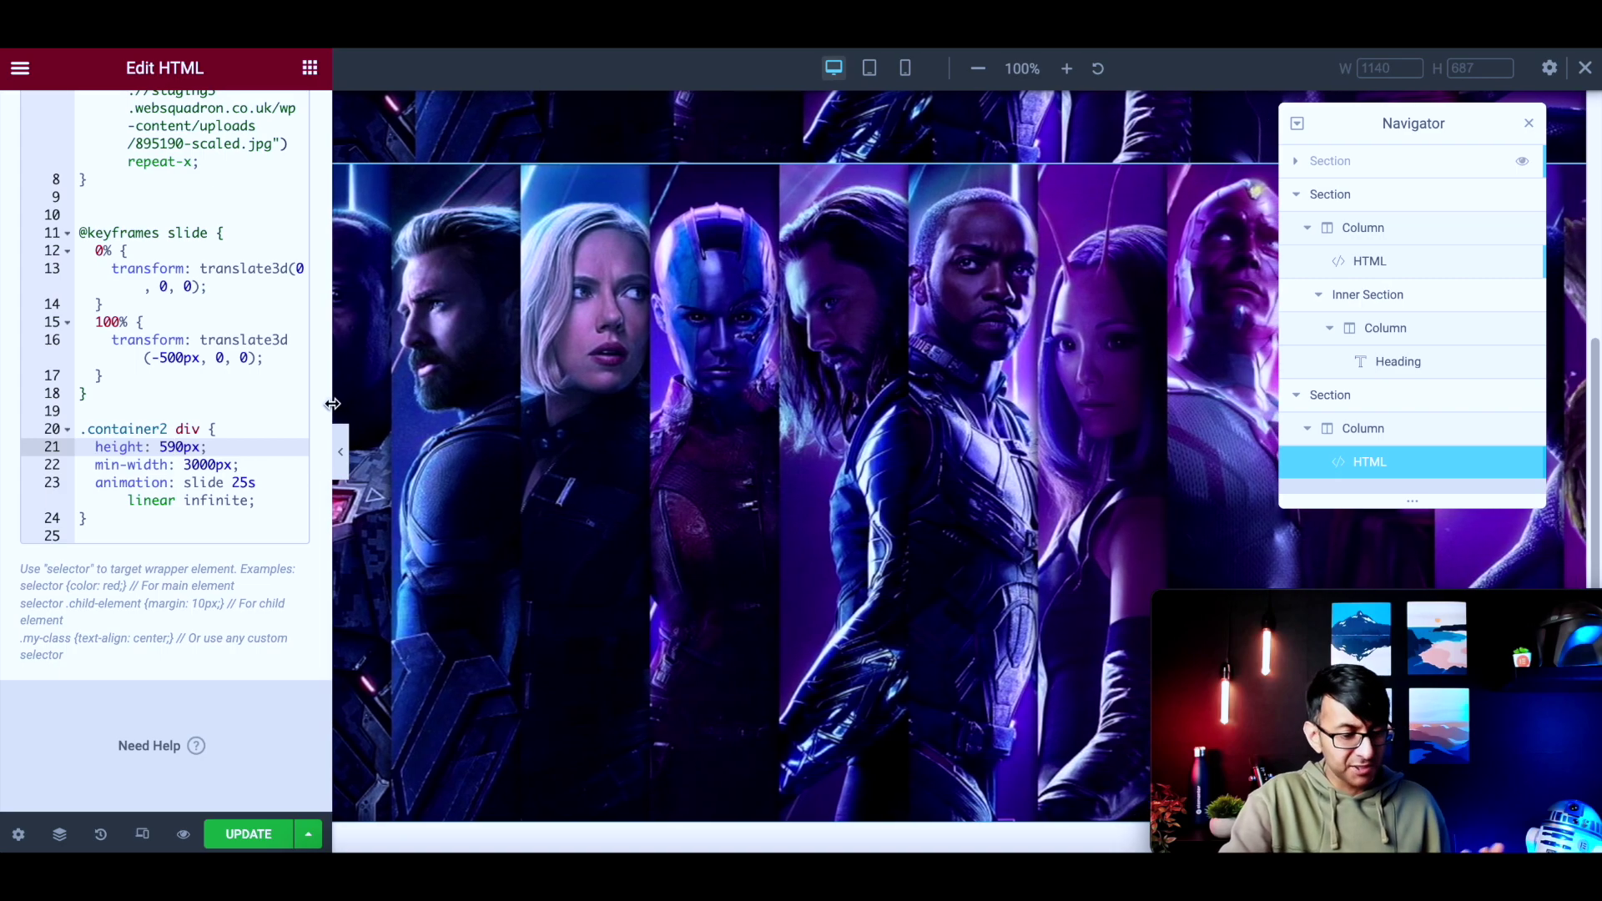
key(BackSpace)
text(0)
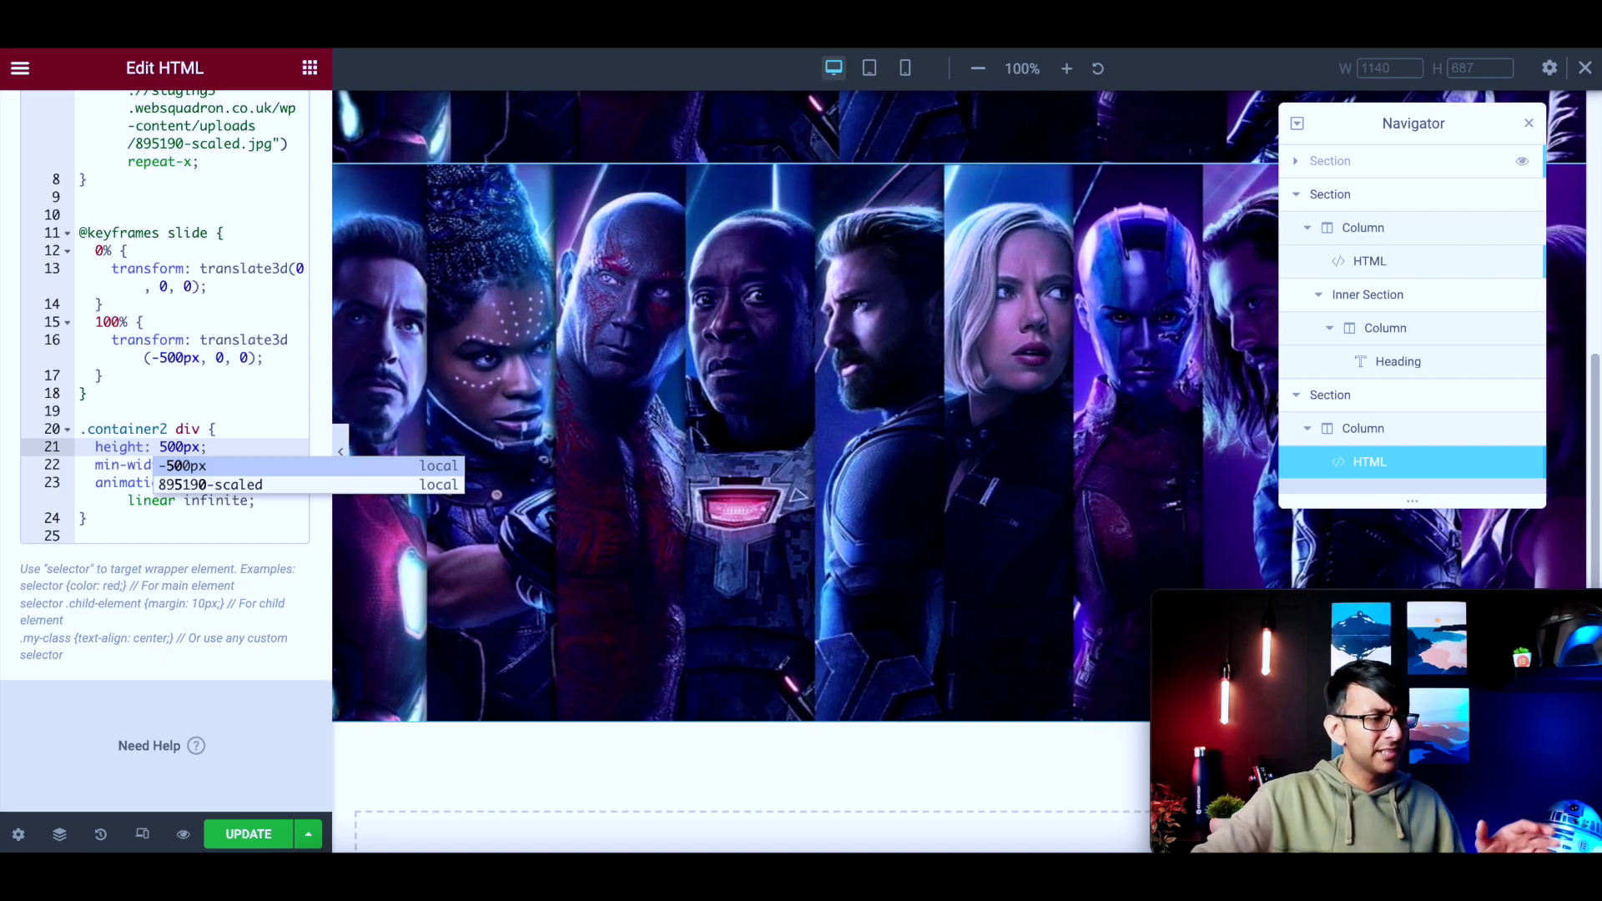
click(274, 376)
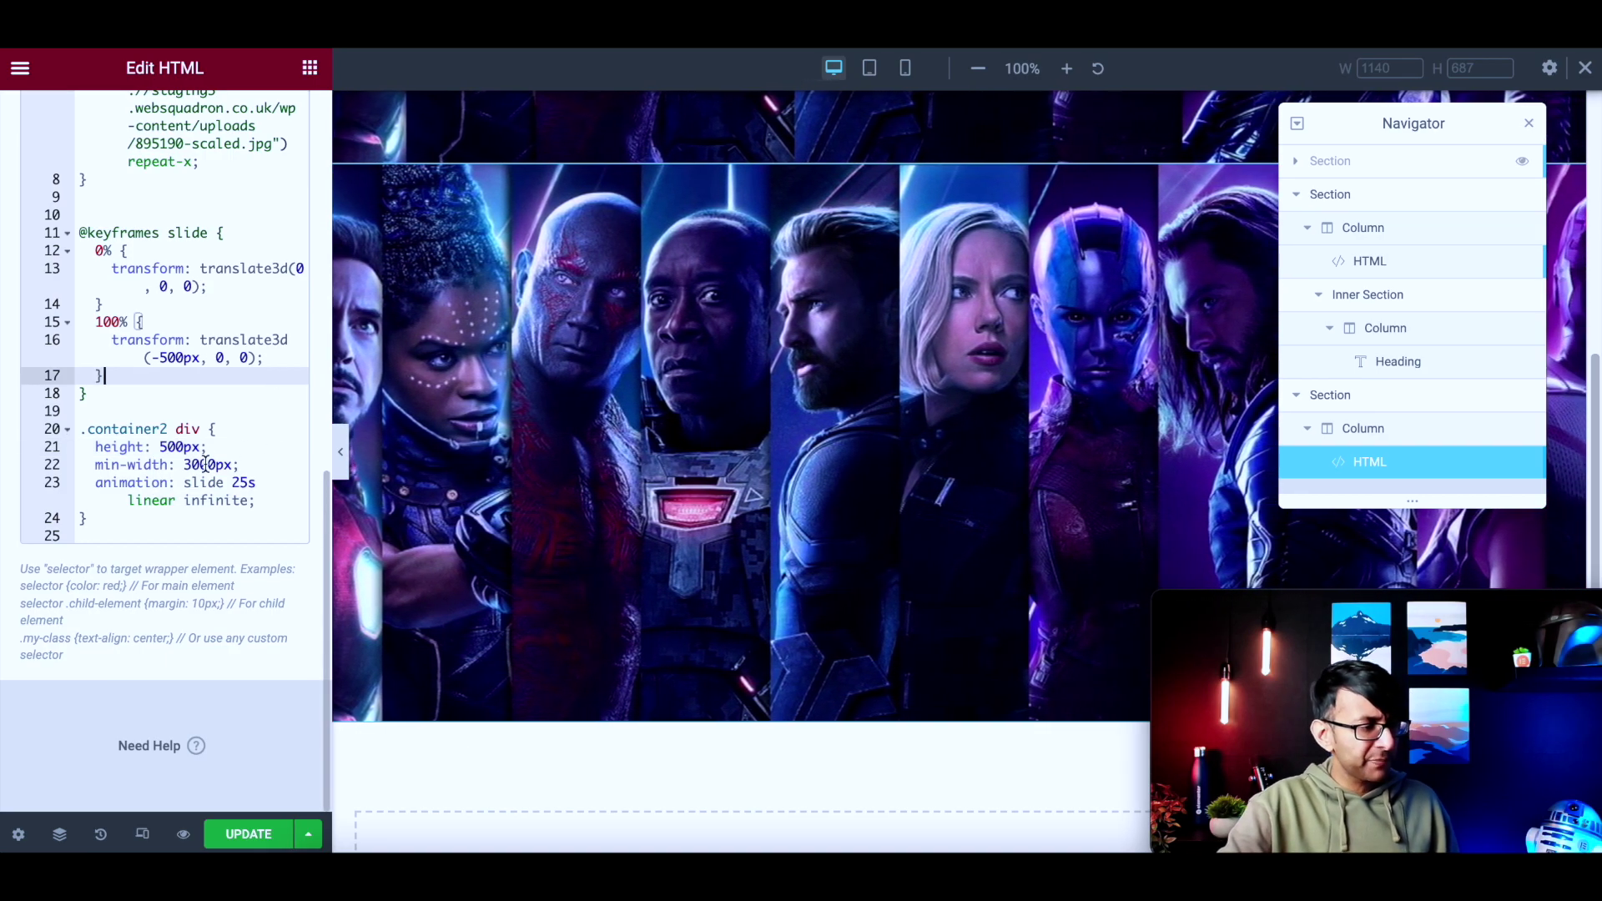
- Try a 300px min-width in the .container2 div rule and restore it to 3000px
double_click(213, 465)
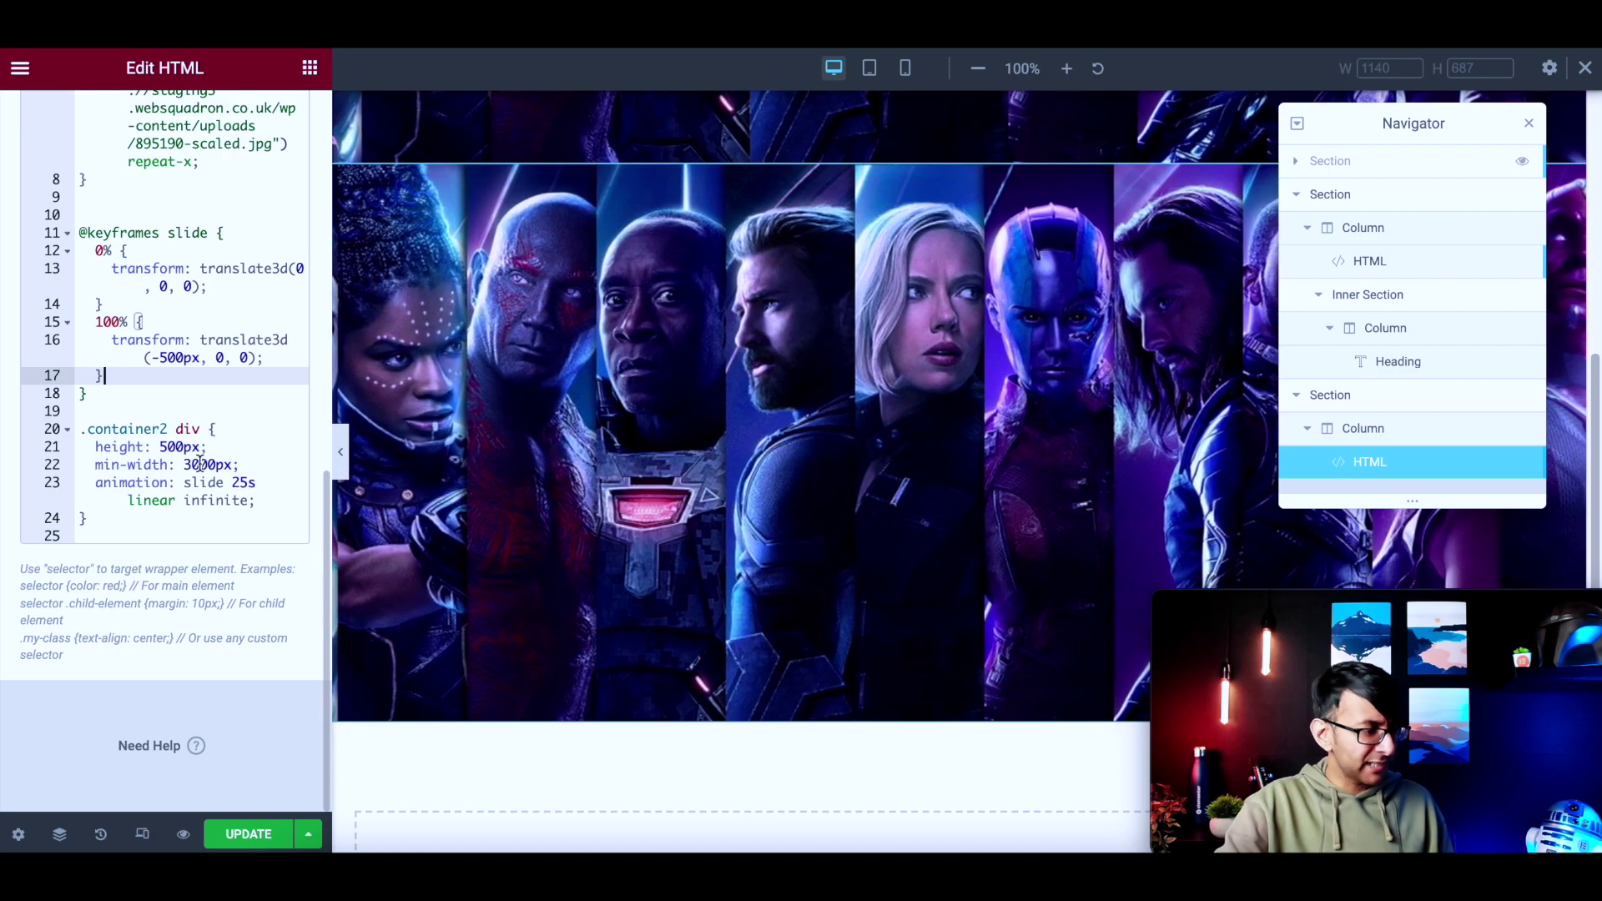
click(200, 465)
key(BackSpace)
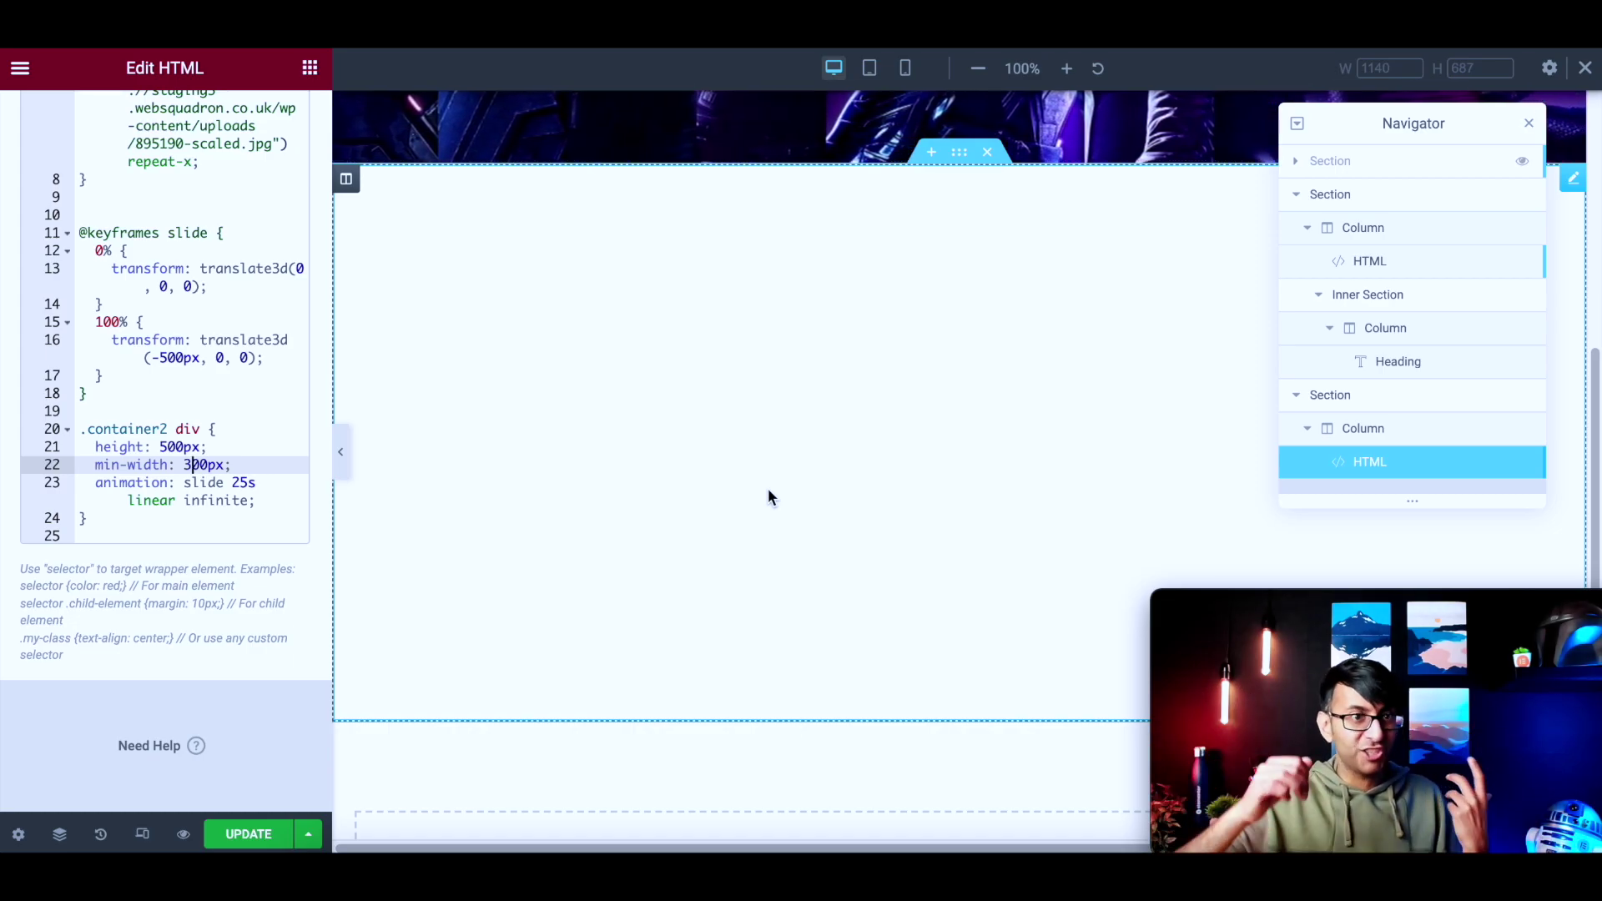
text(0)
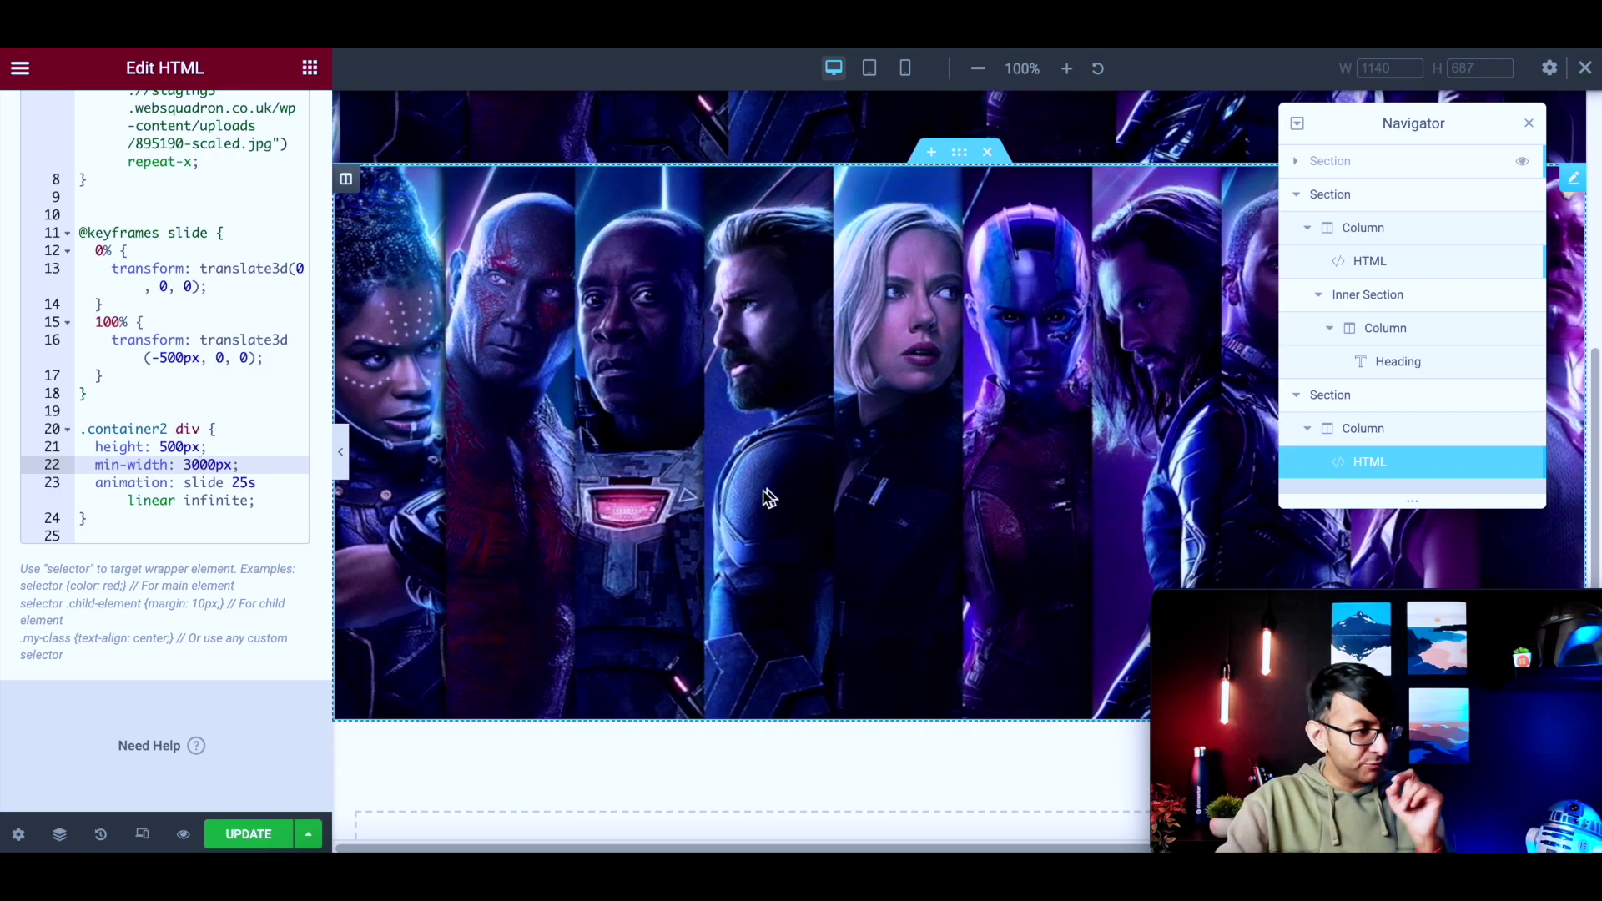
- Try a 5s duration for the .container2 div slide animation and set it to 35s
click(246, 484)
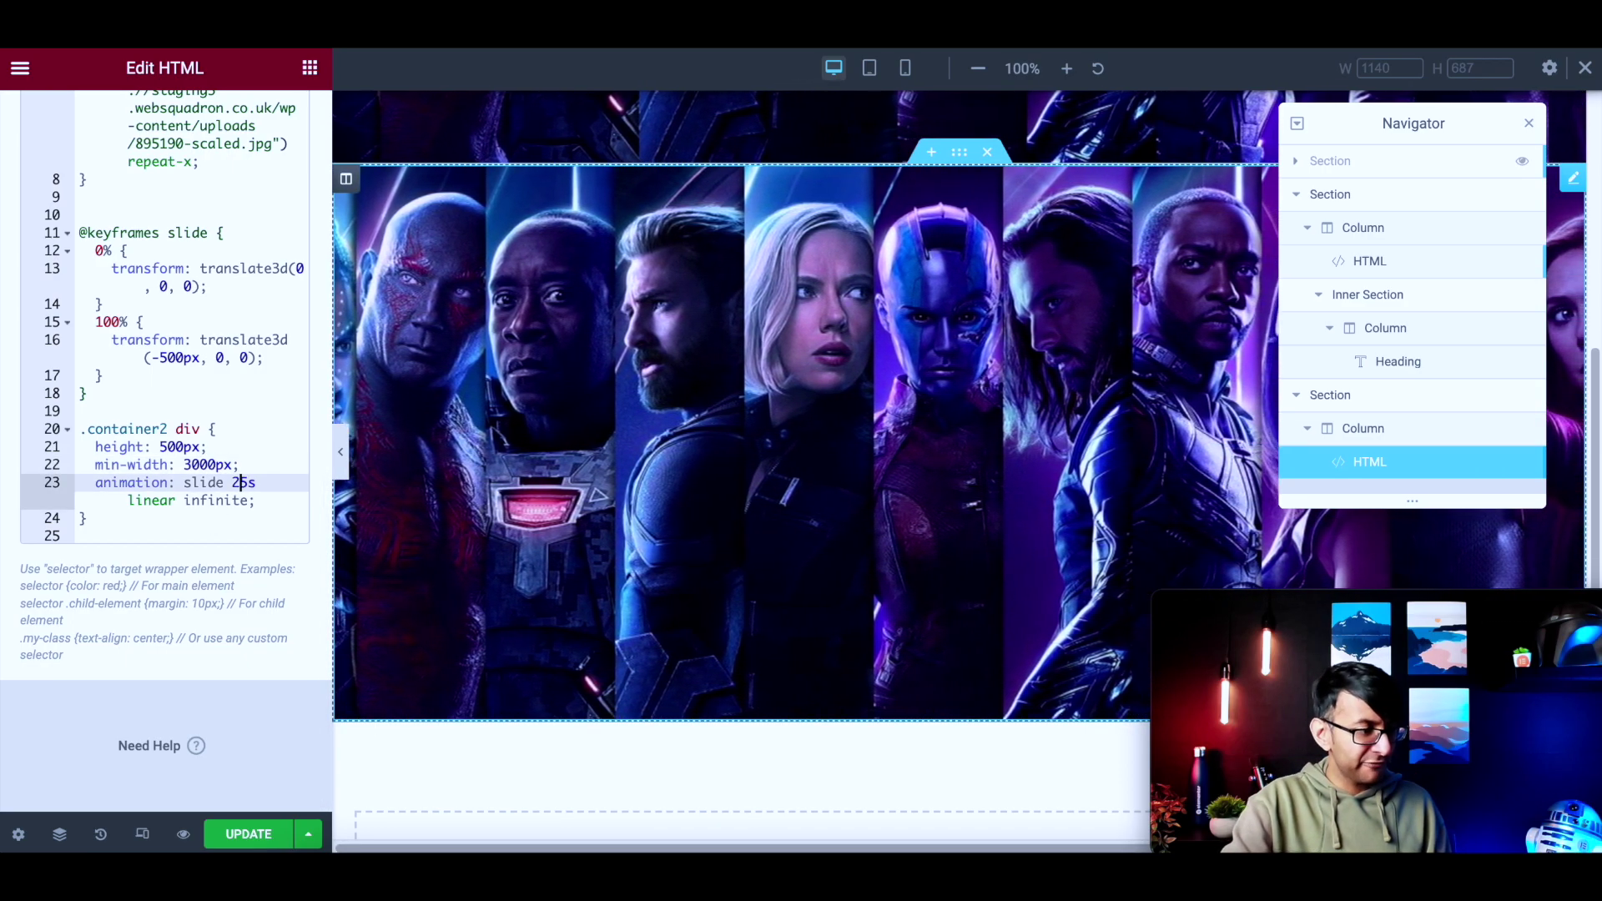
key(BackSpace)
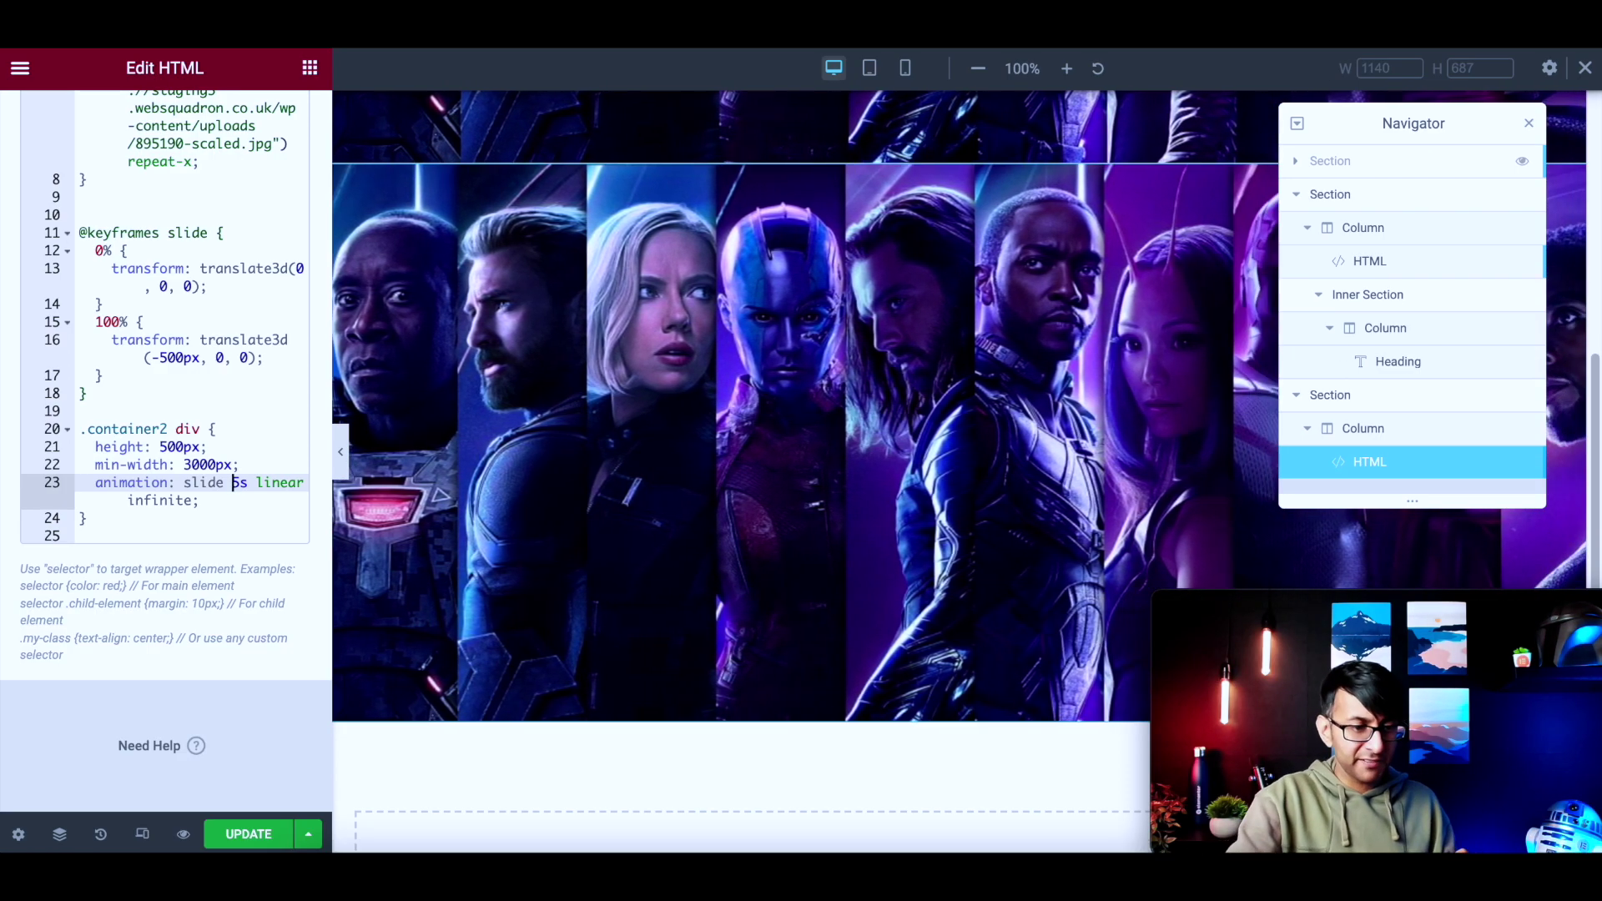
click(1529, 123)
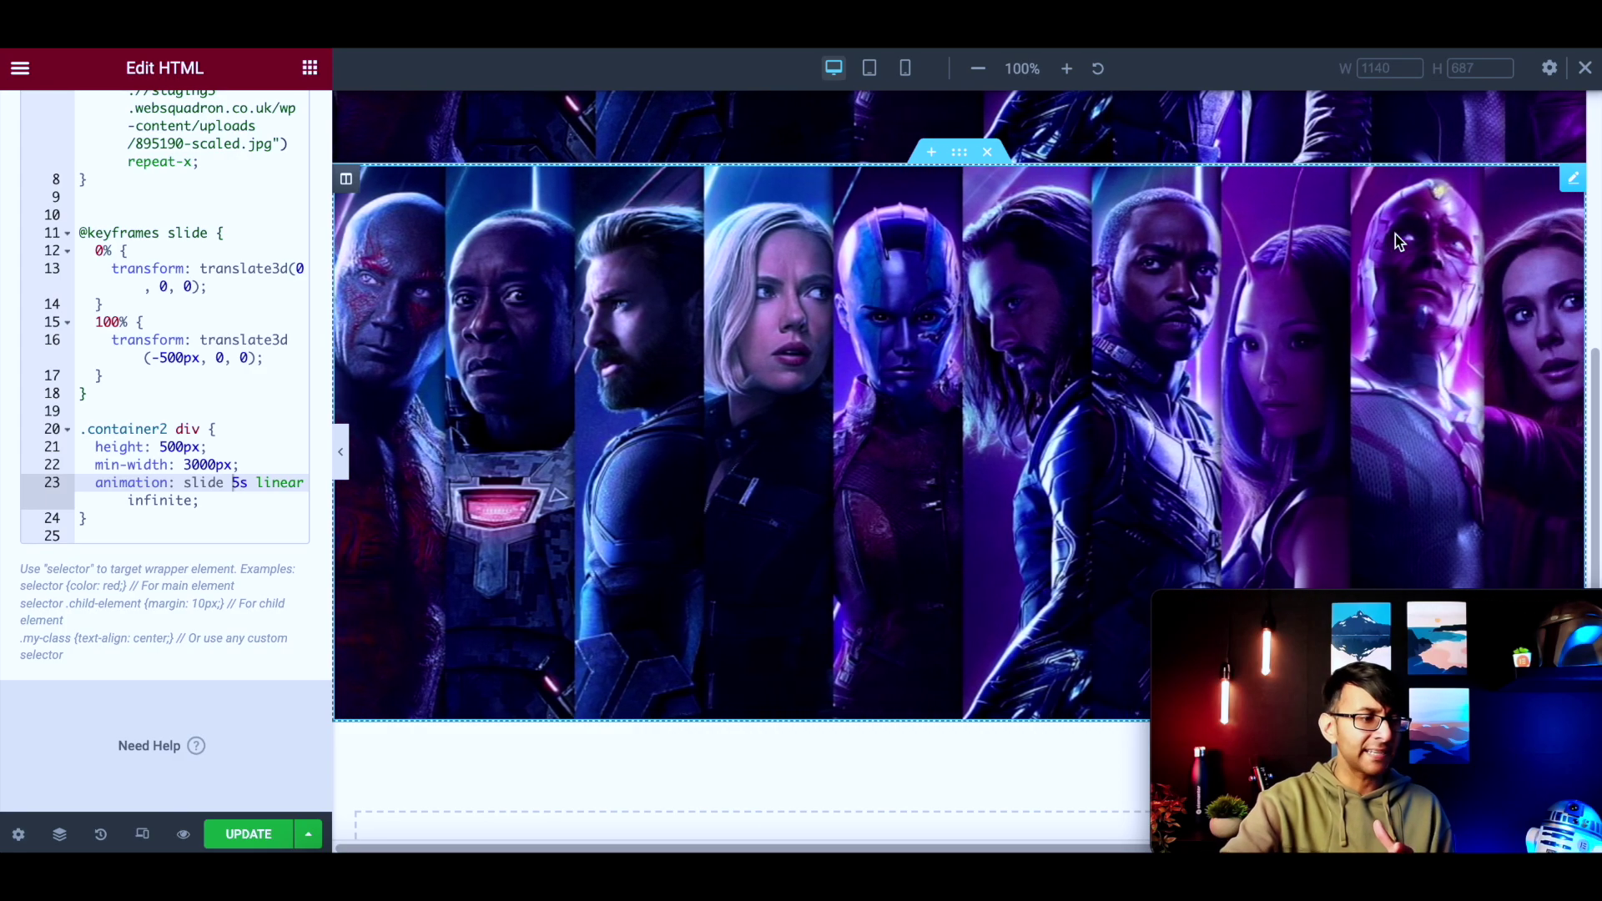
text(3)
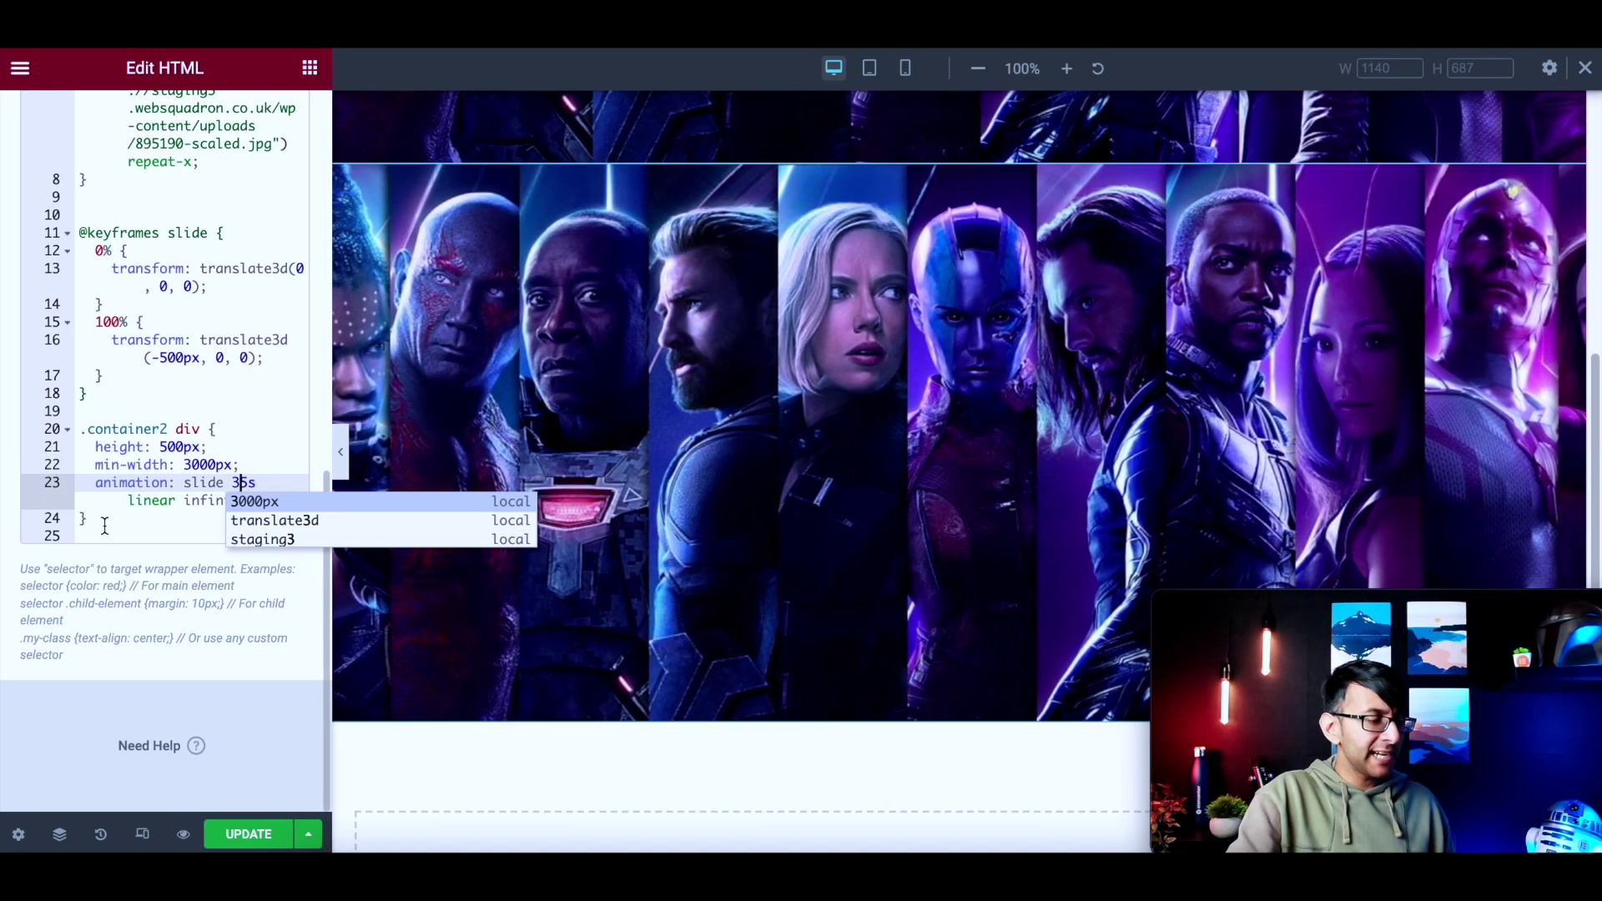
click(119, 515)
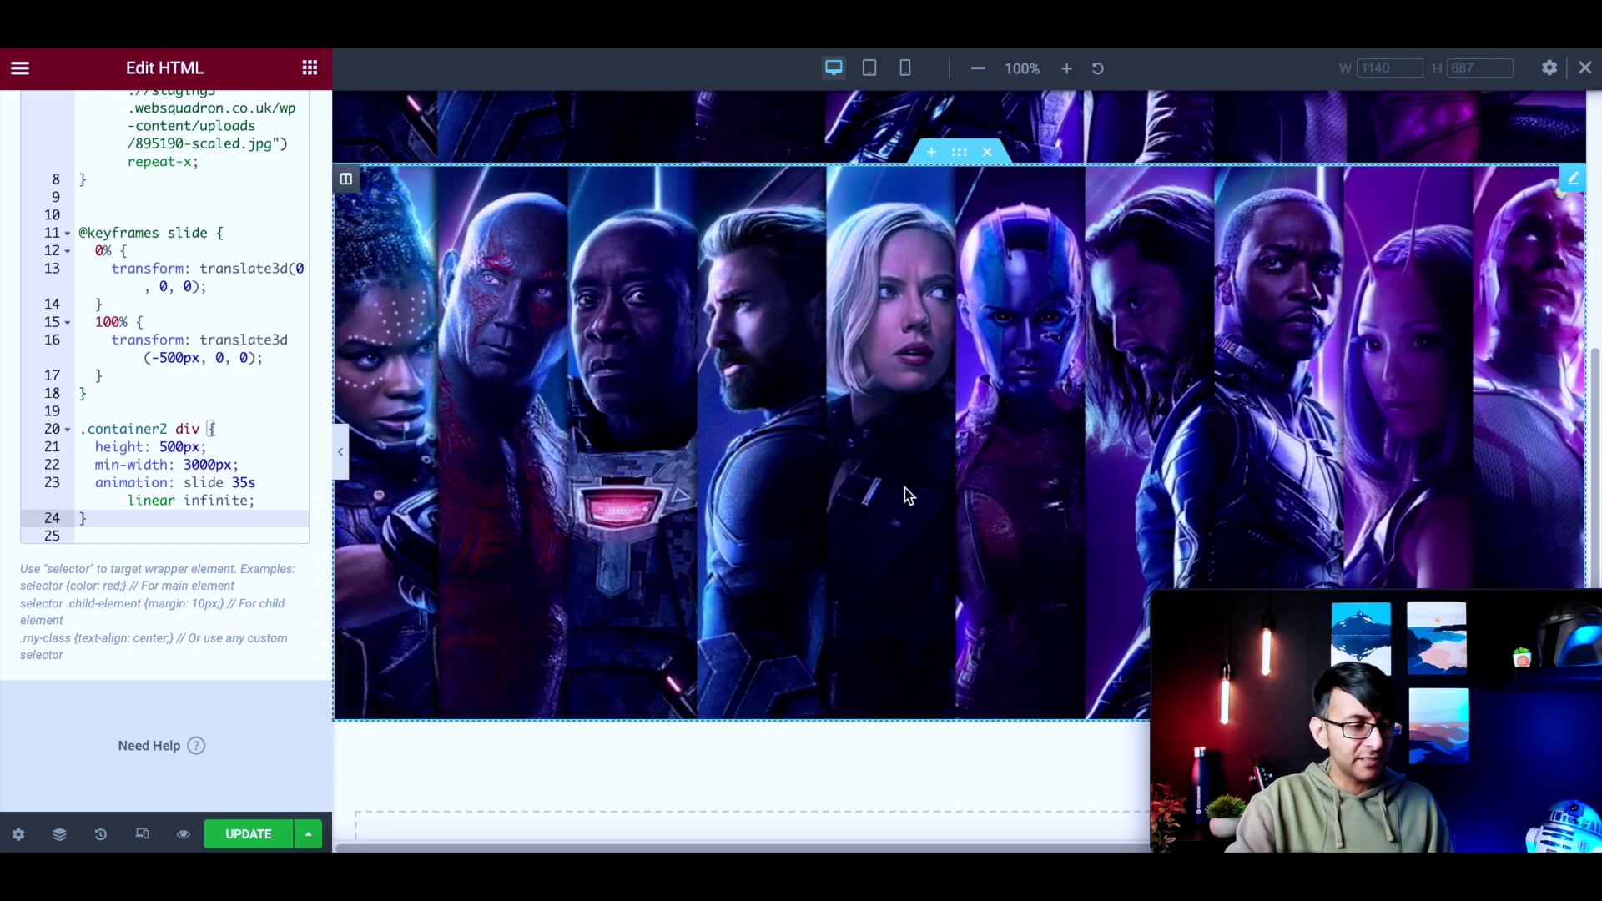
- Add a Heading widget below the second sliding background and set its title to "Heros"
scroll(209, 334, up, 5)
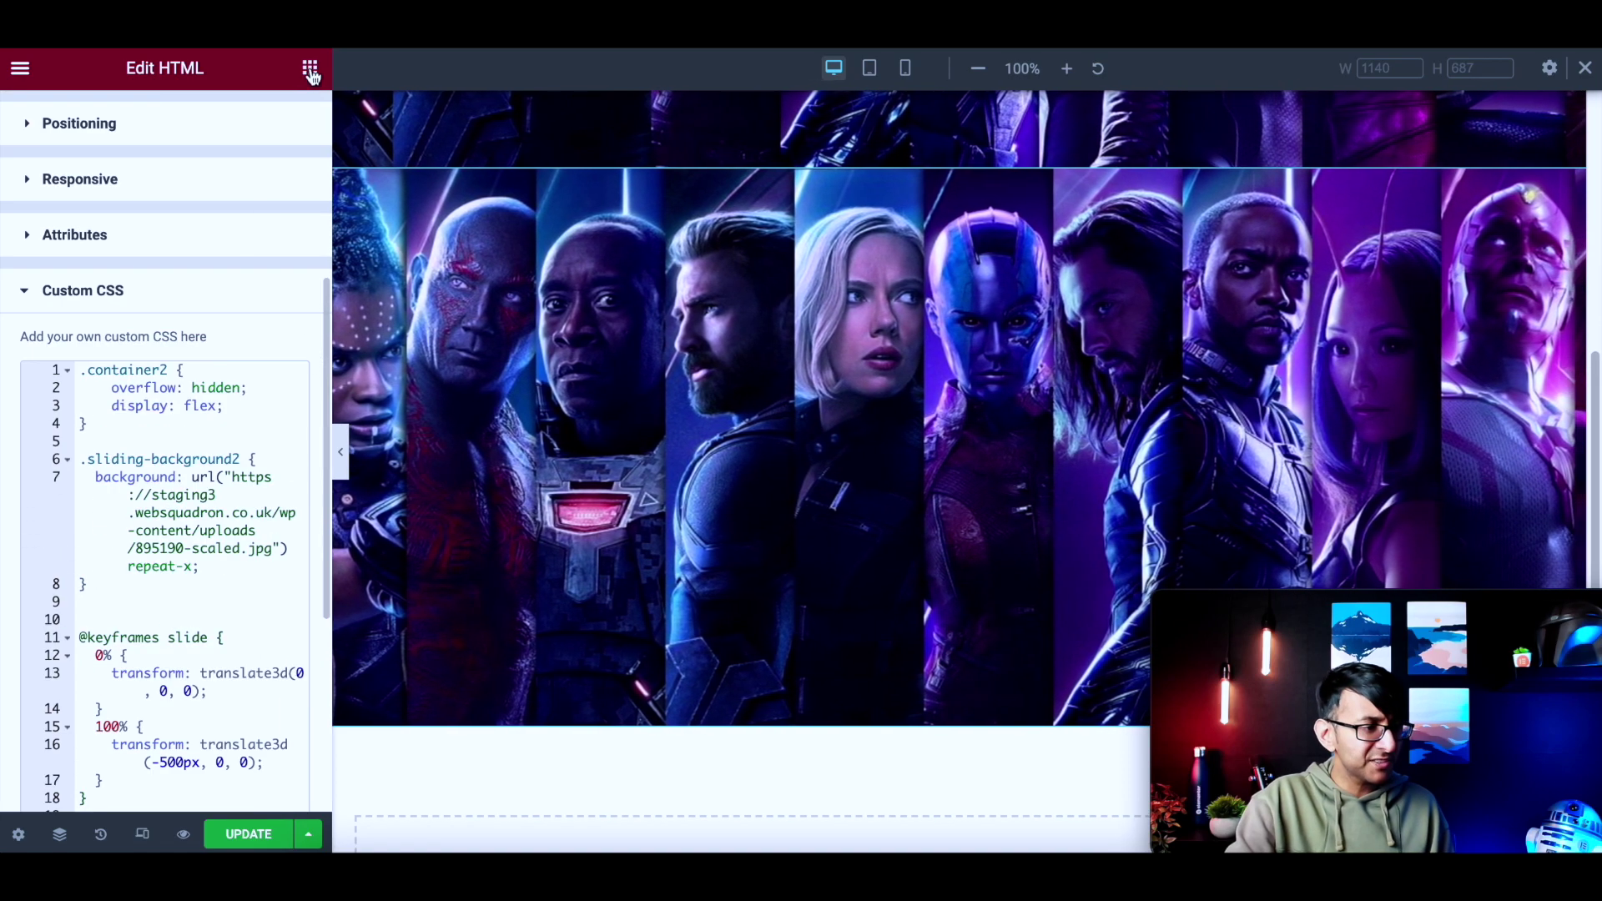
click(310, 70)
drag(246, 338, 737, 715)
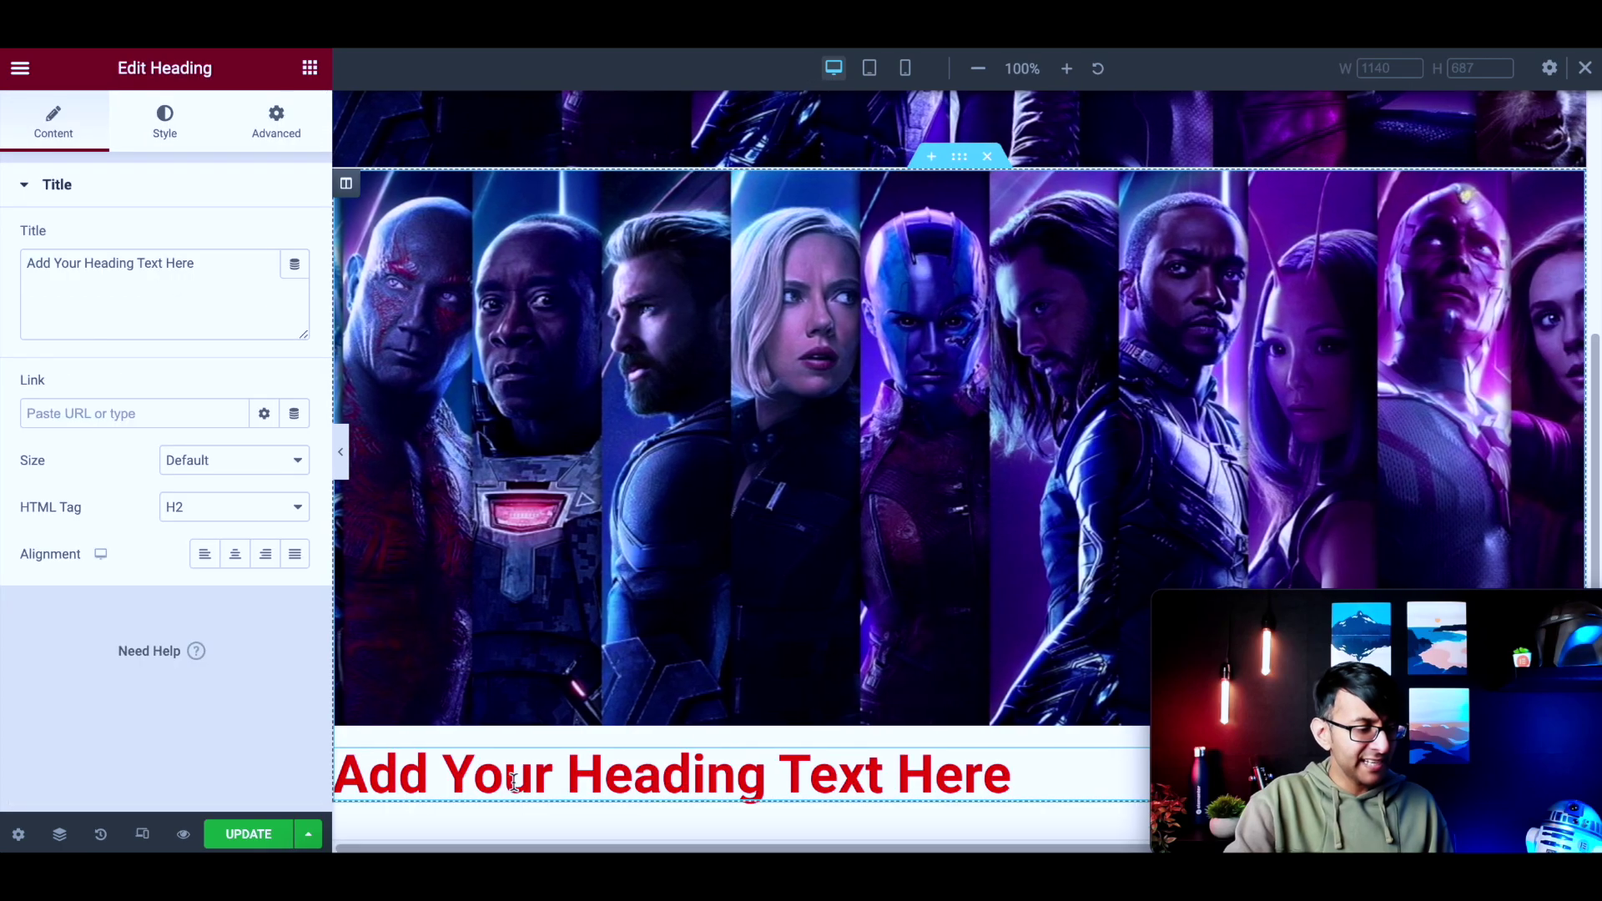
click(59, 835)
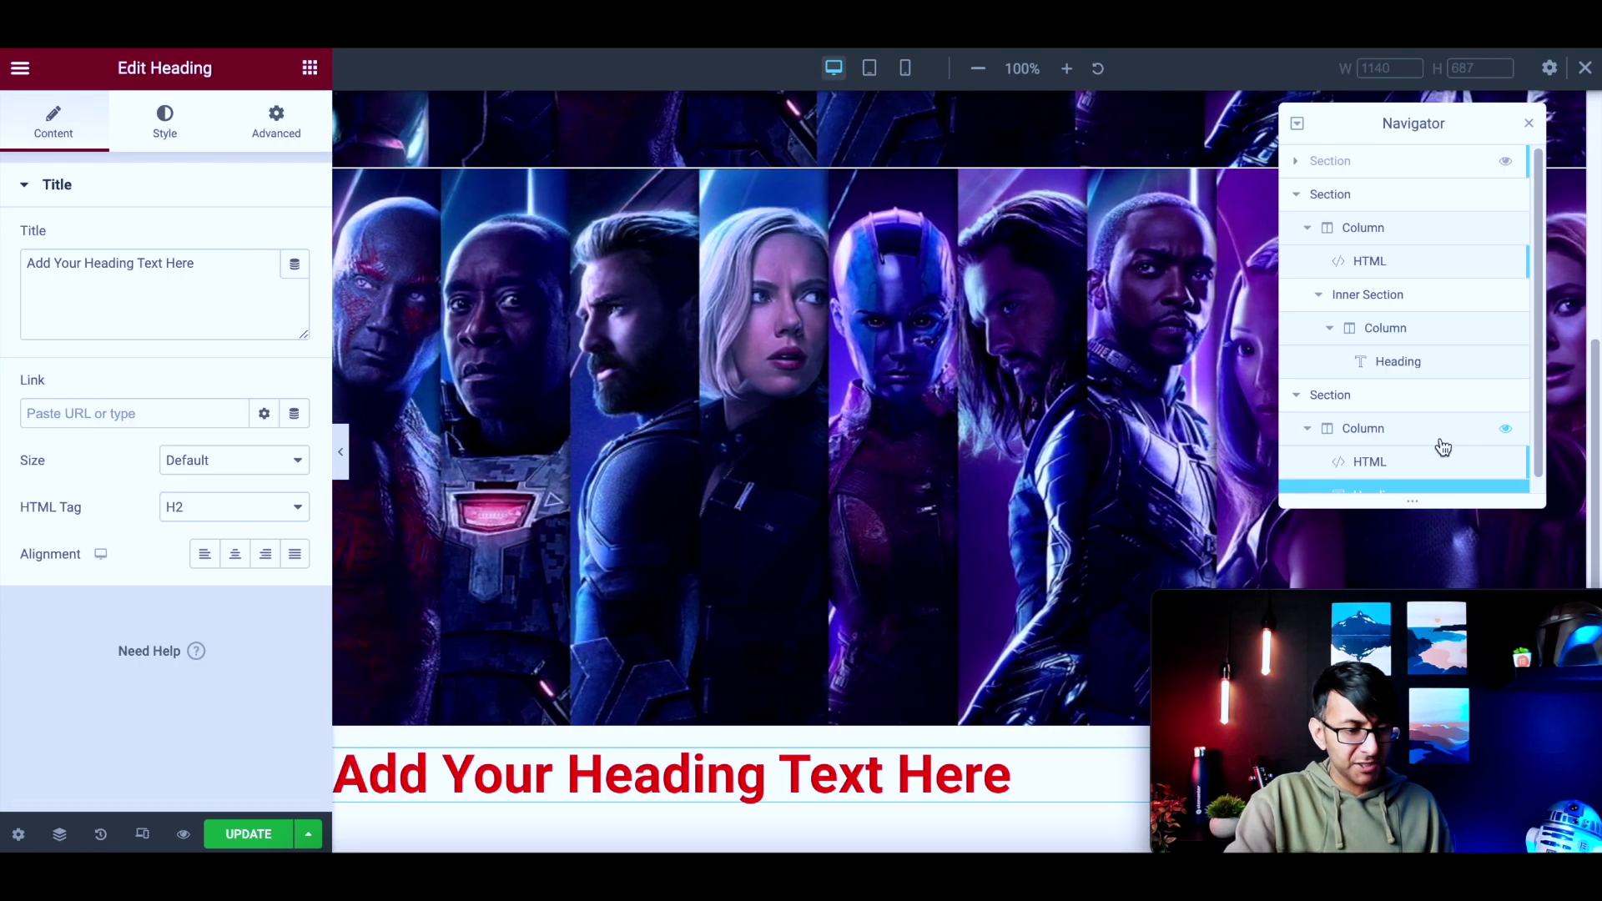
scroll(1415, 466, down, 1)
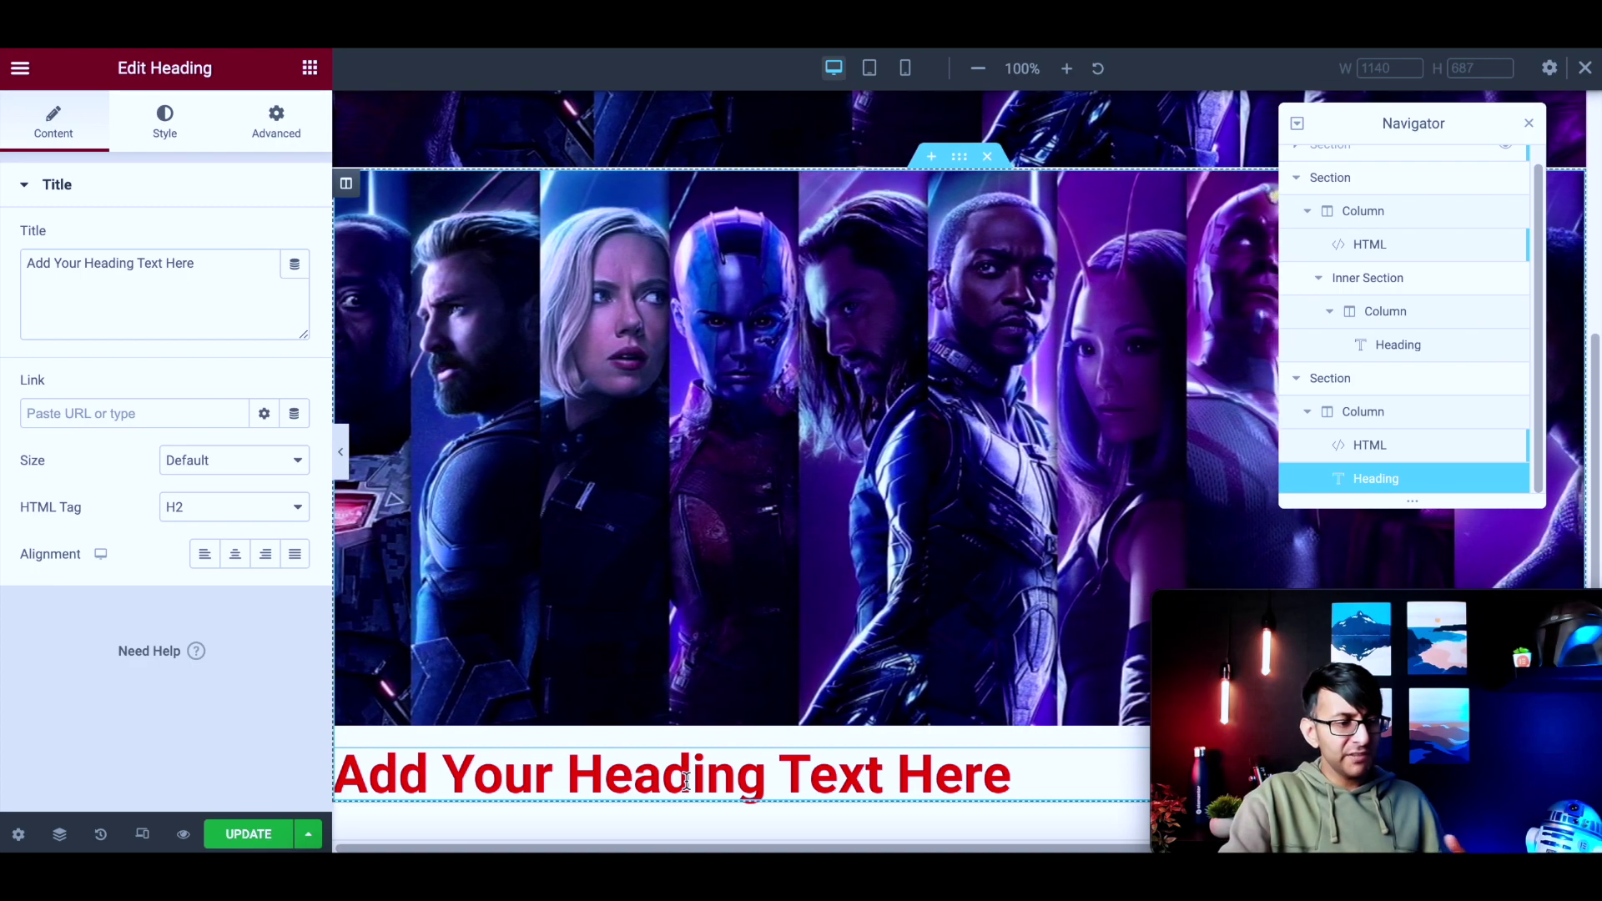
drag(1014, 777, 302, 657)
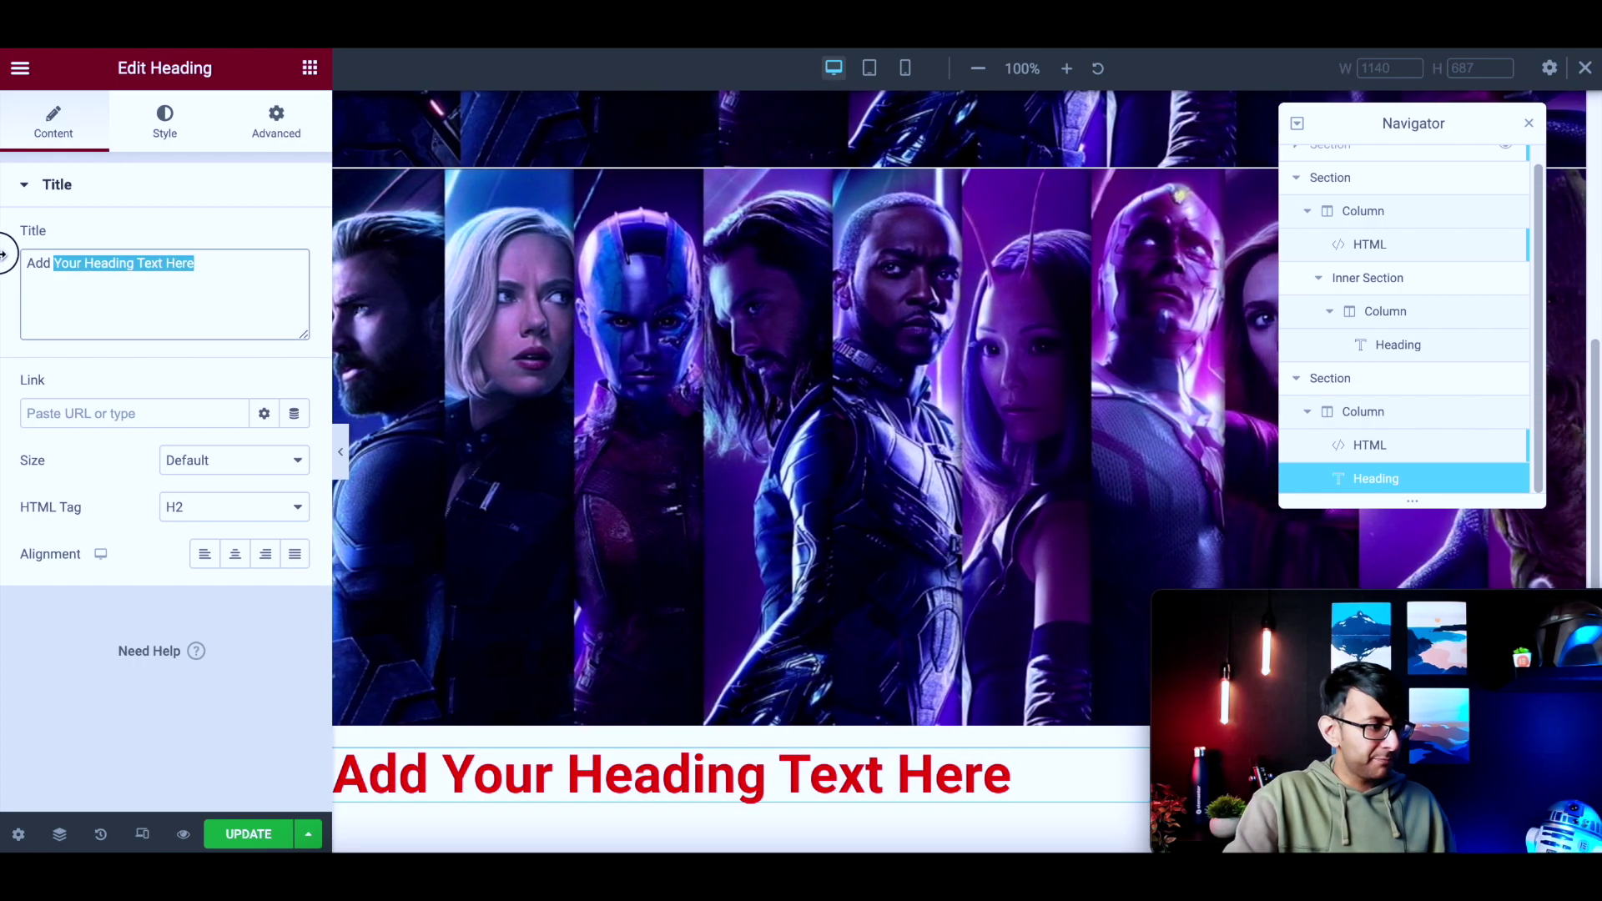
text(Heros)
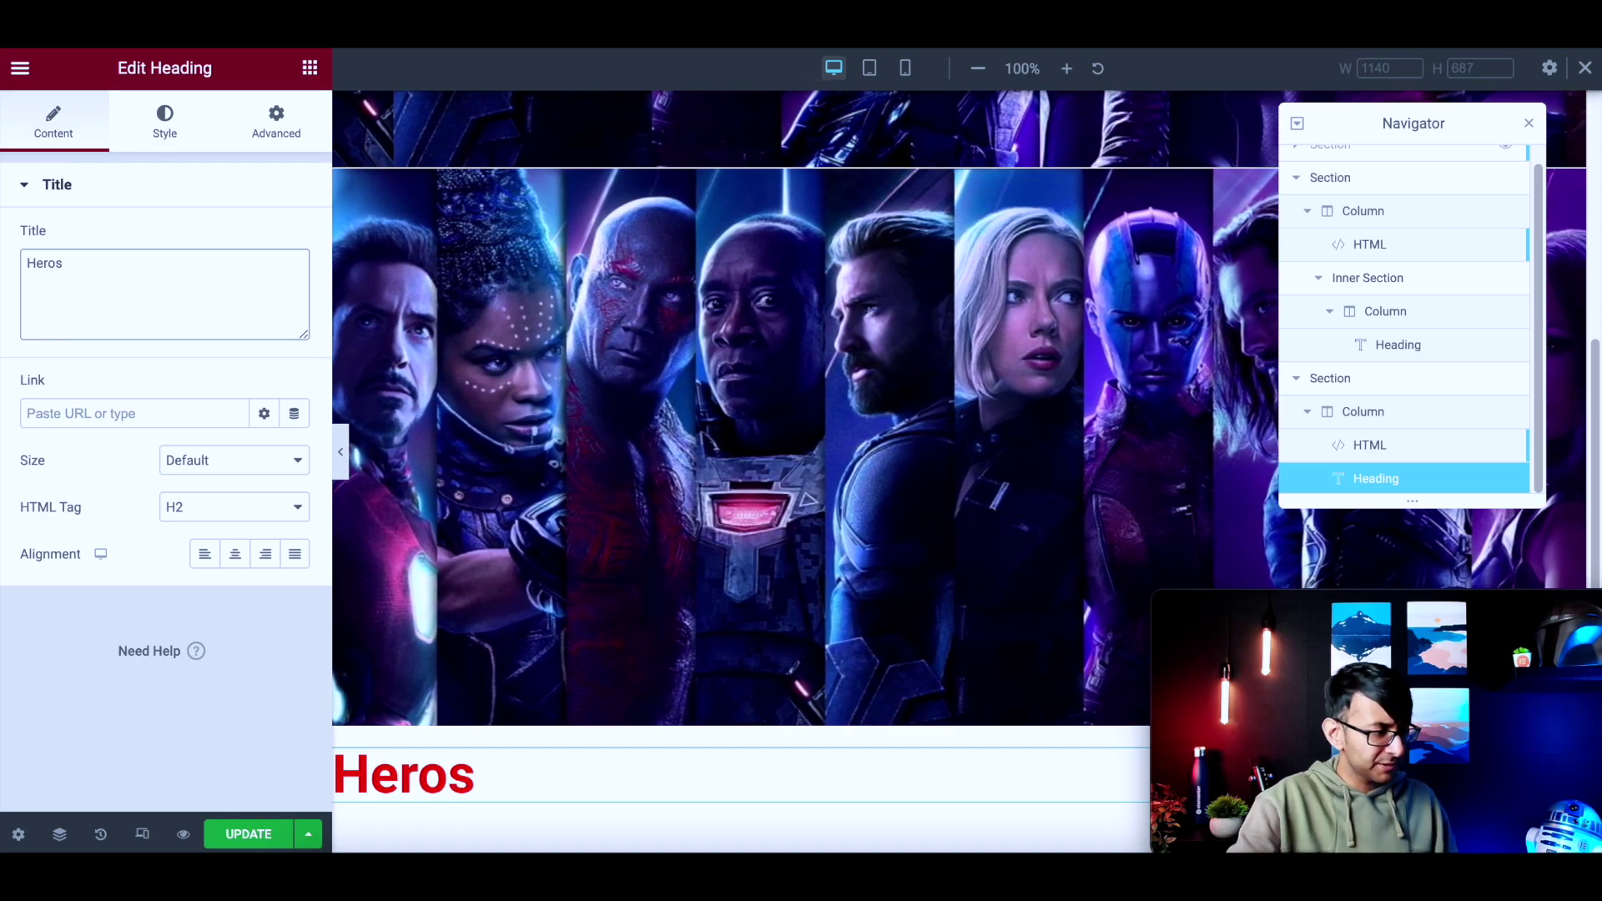
- Set the new heading's text color to semi-transparent white, #FFFFFF78
click(164, 121)
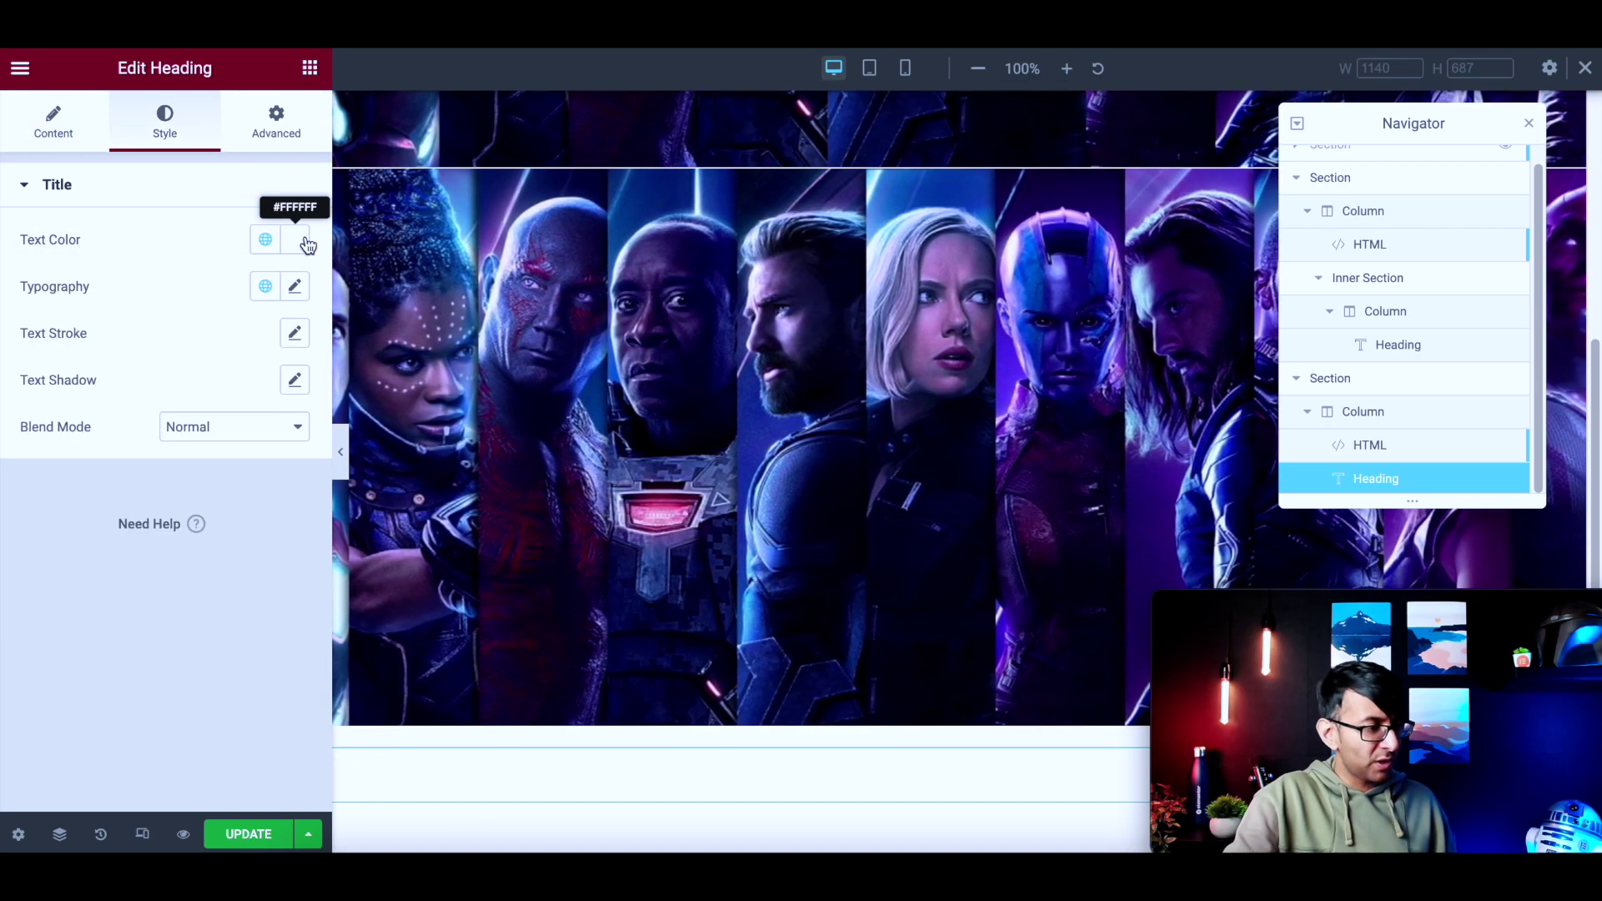
click(302, 247)
drag(190, 548, 158, 549)
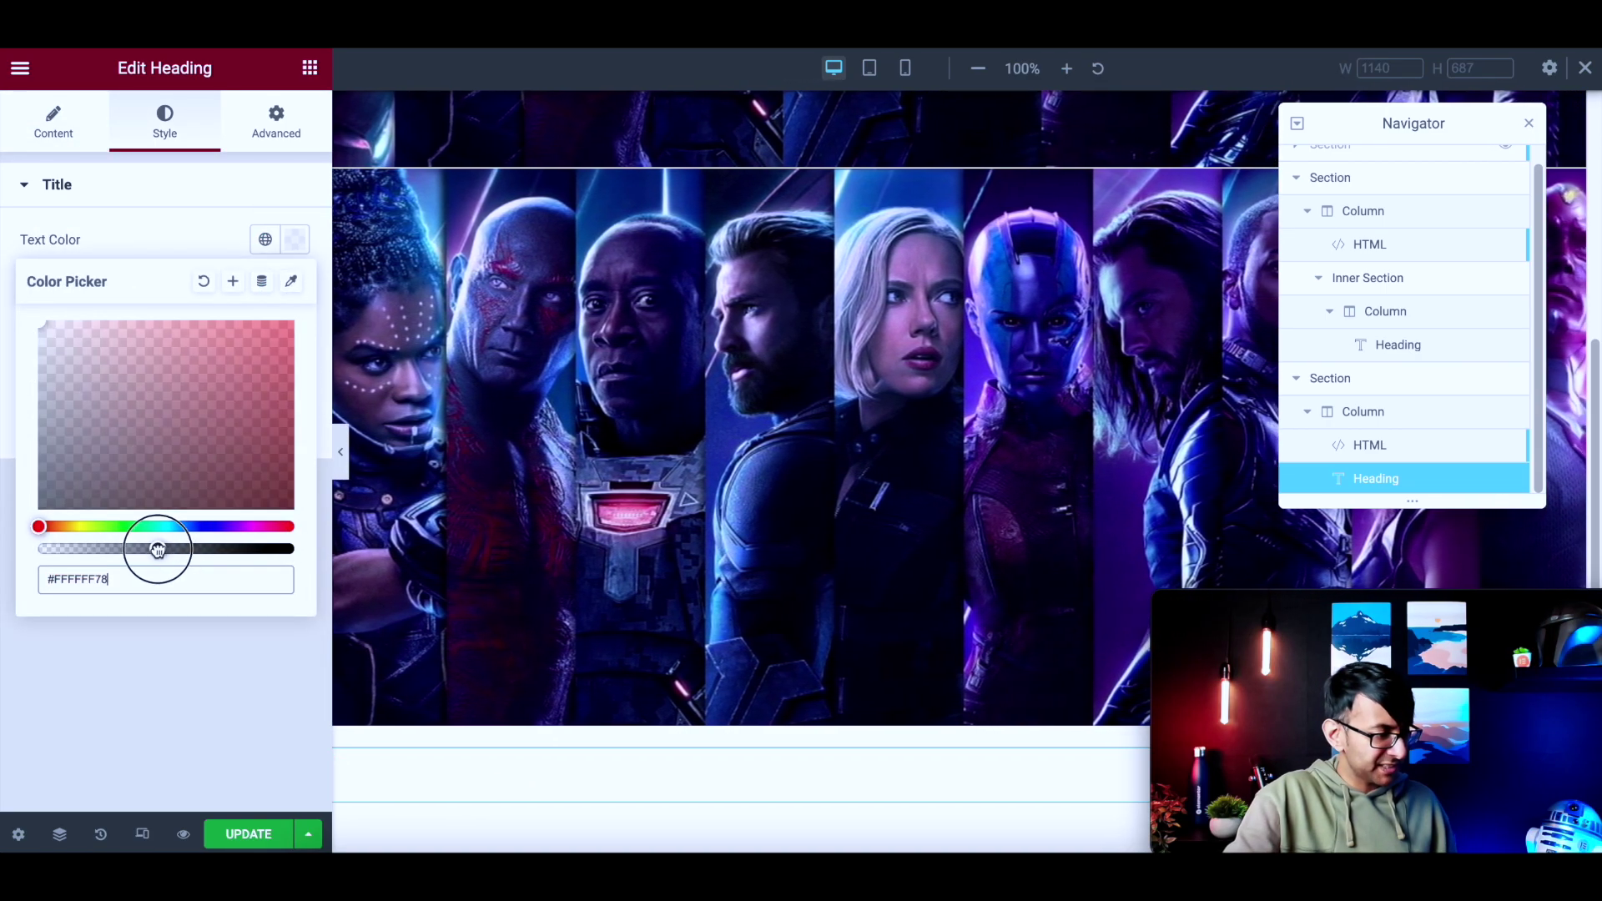
click(191, 247)
- Set the heading's typography to Iceberg at 184 px and give it a top margin of -370 px
click(295, 288)
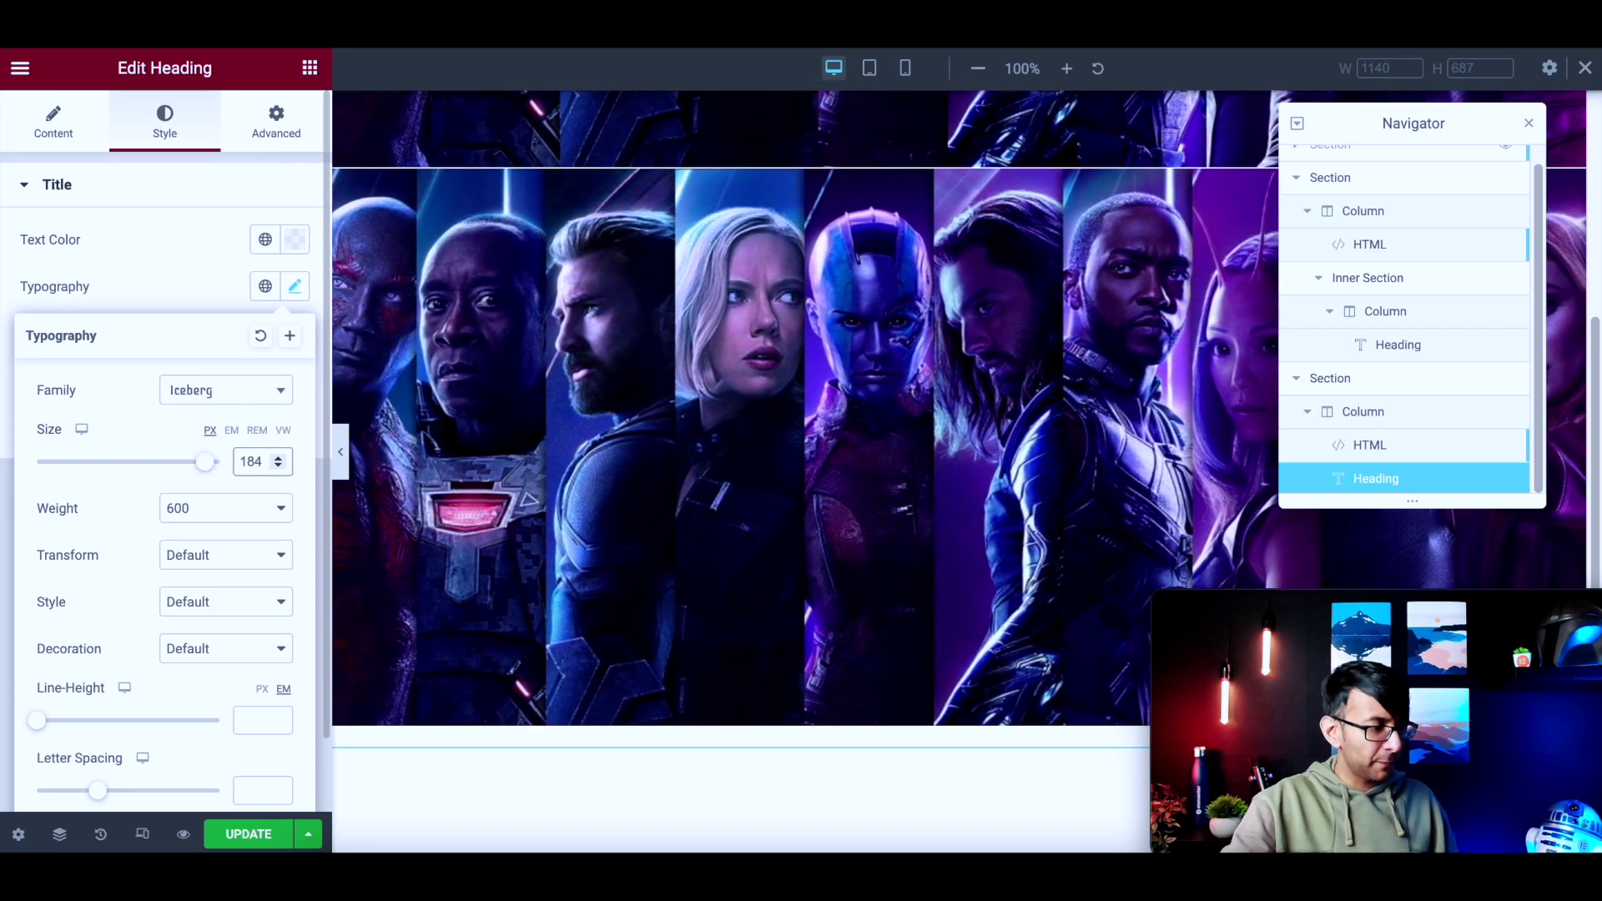
click(275, 125)
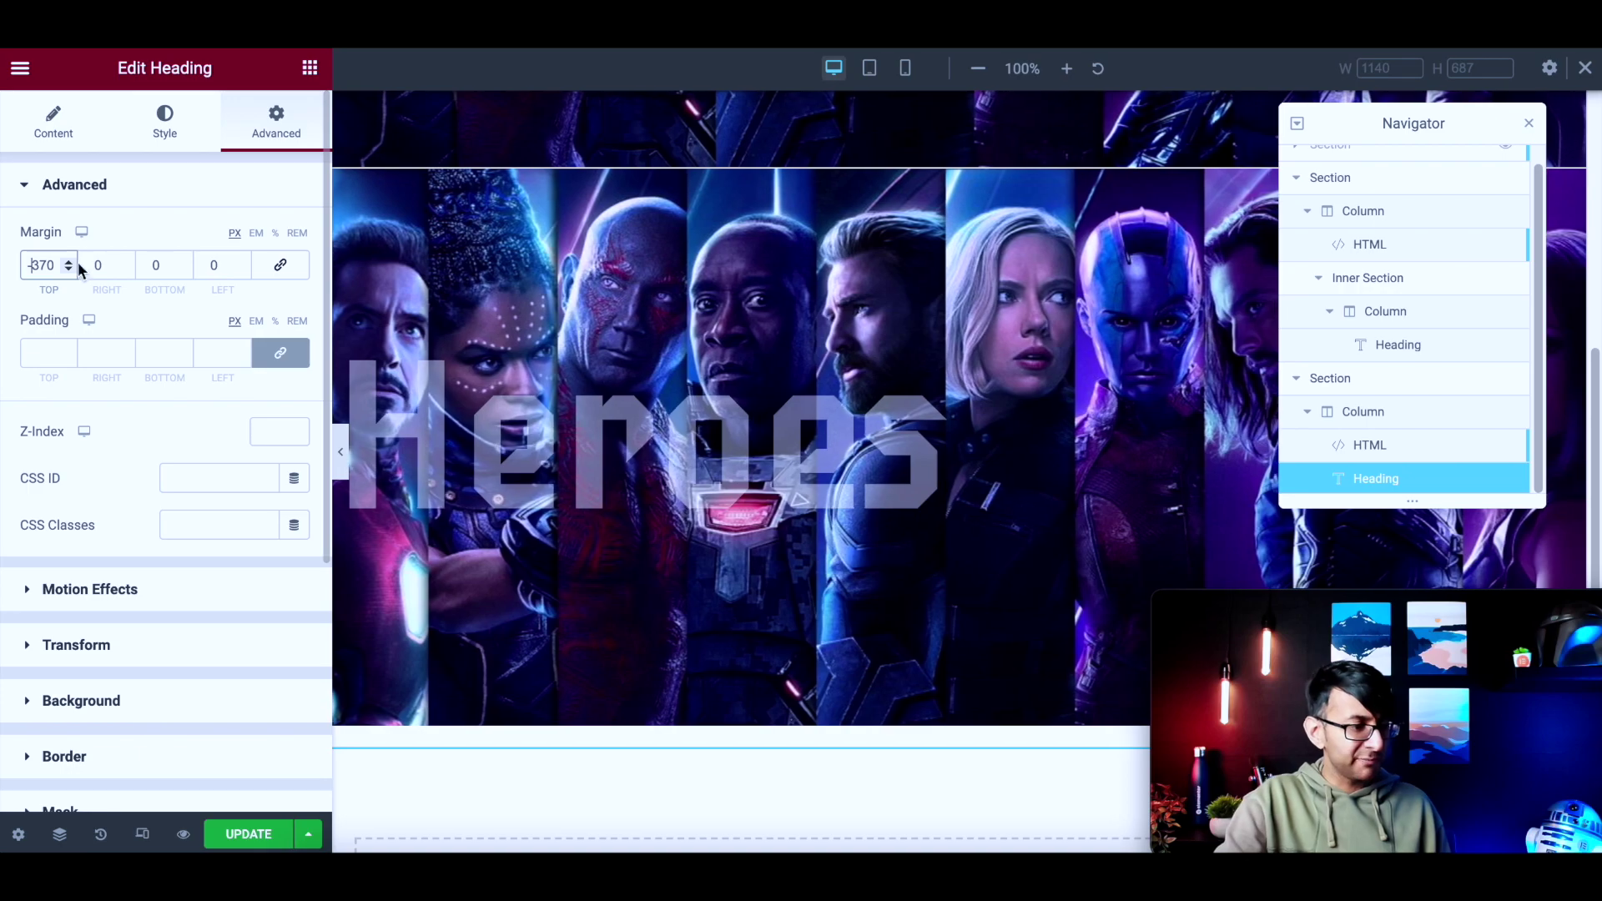
- Raise the opacity of the heading's white text color to #FFFFFF80
click(140, 125)
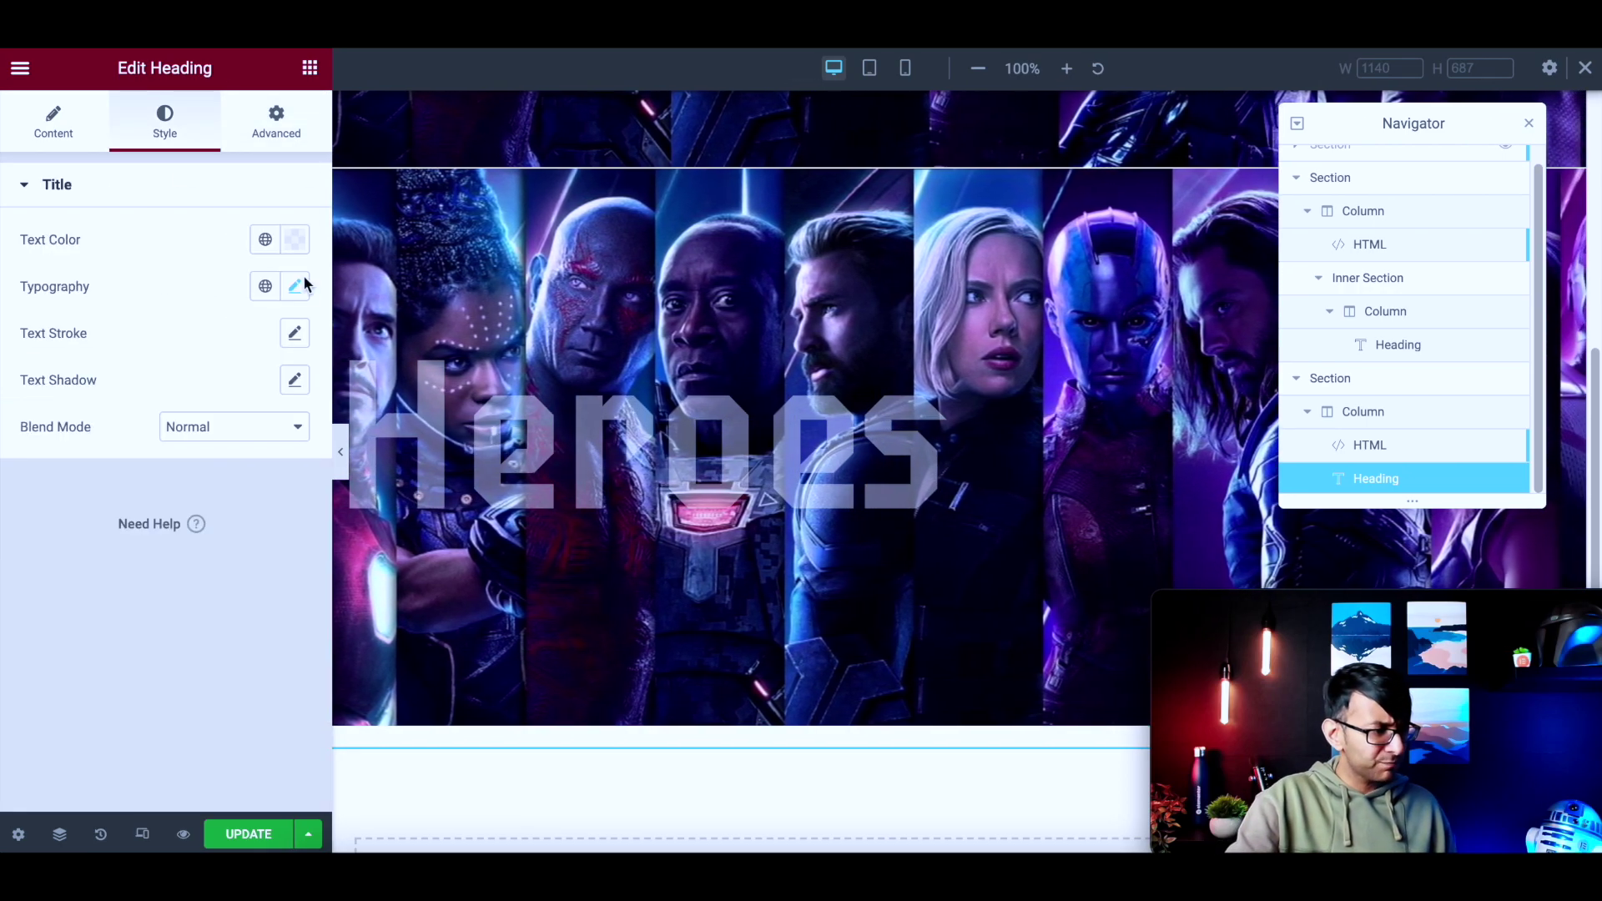
click(296, 240)
click(167, 543)
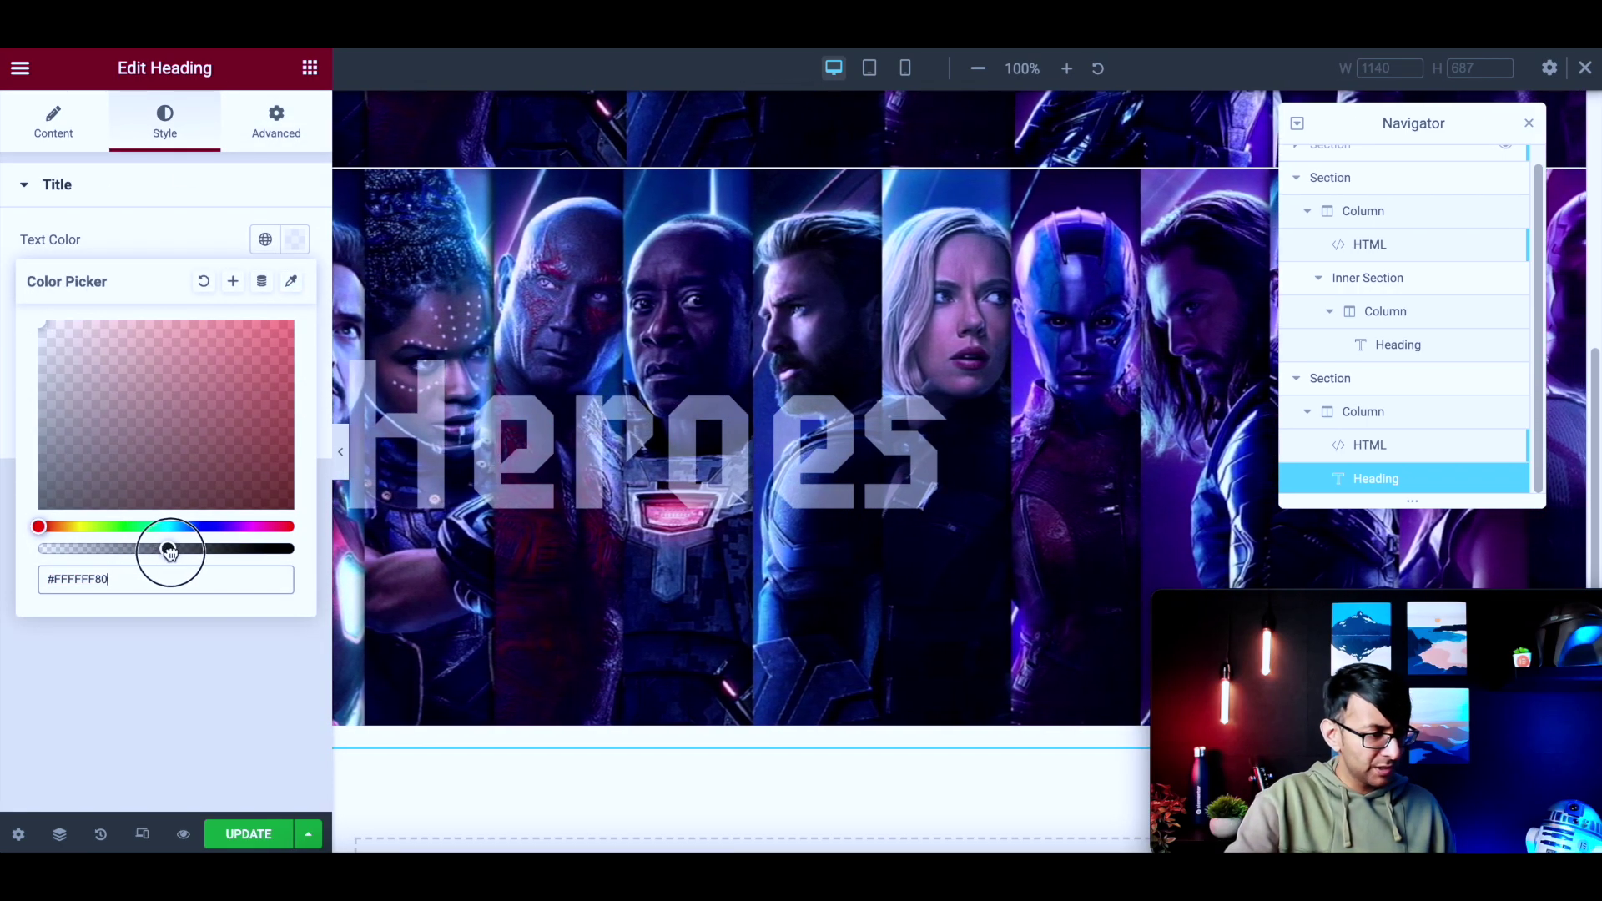
click(921, 510)
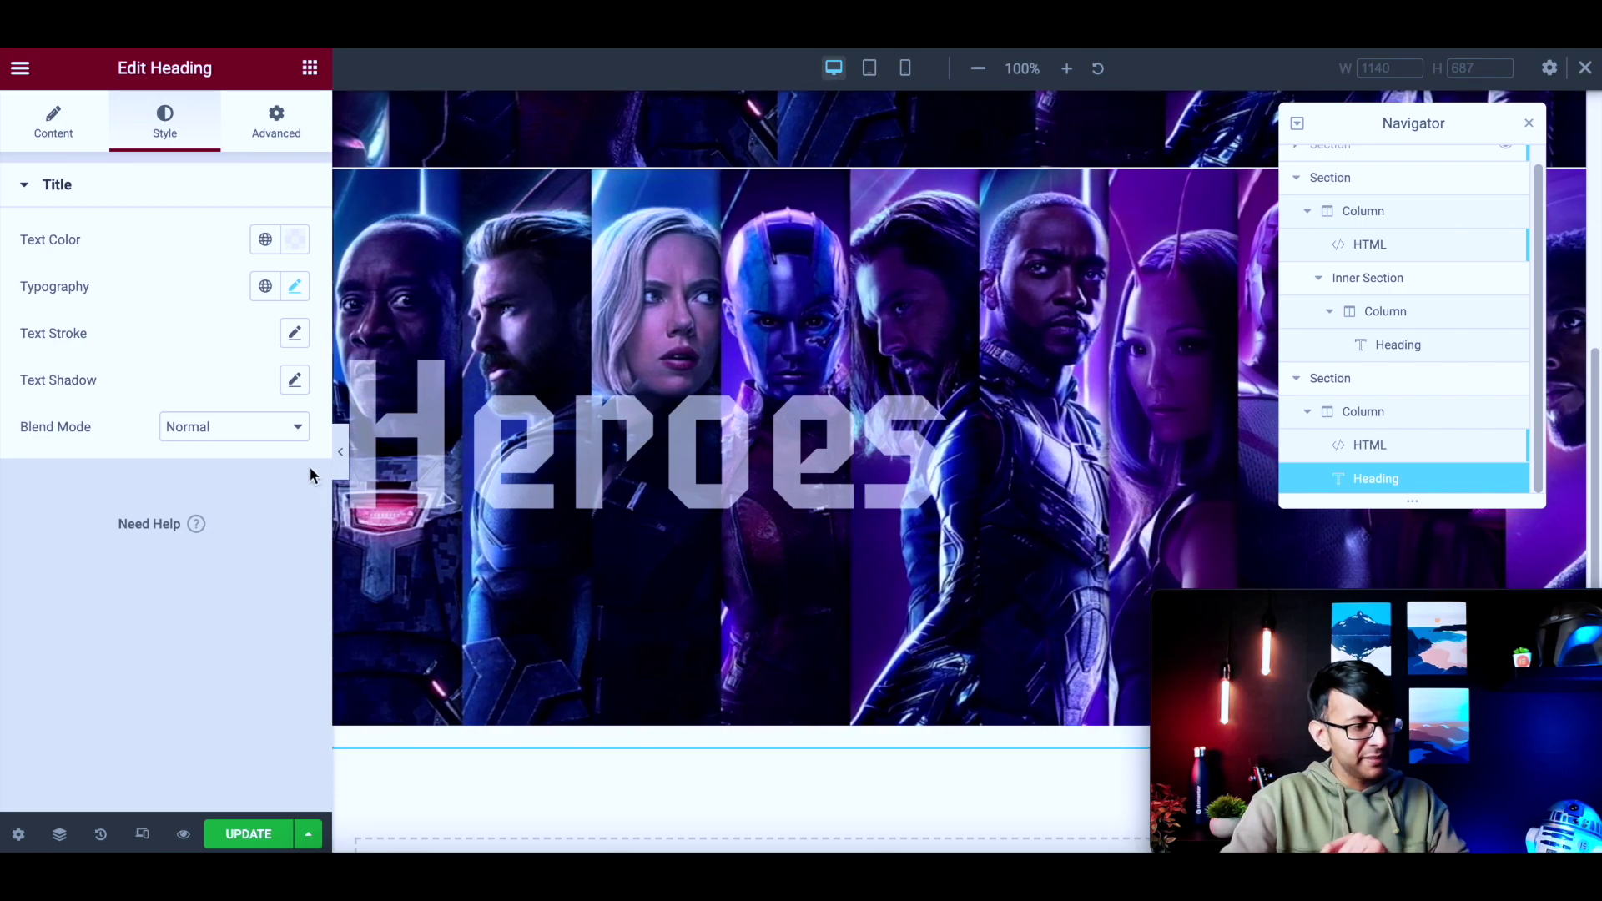
- Set the second section's content width to Full Width and preview the section with the editor panel hidden
click(334, 455)
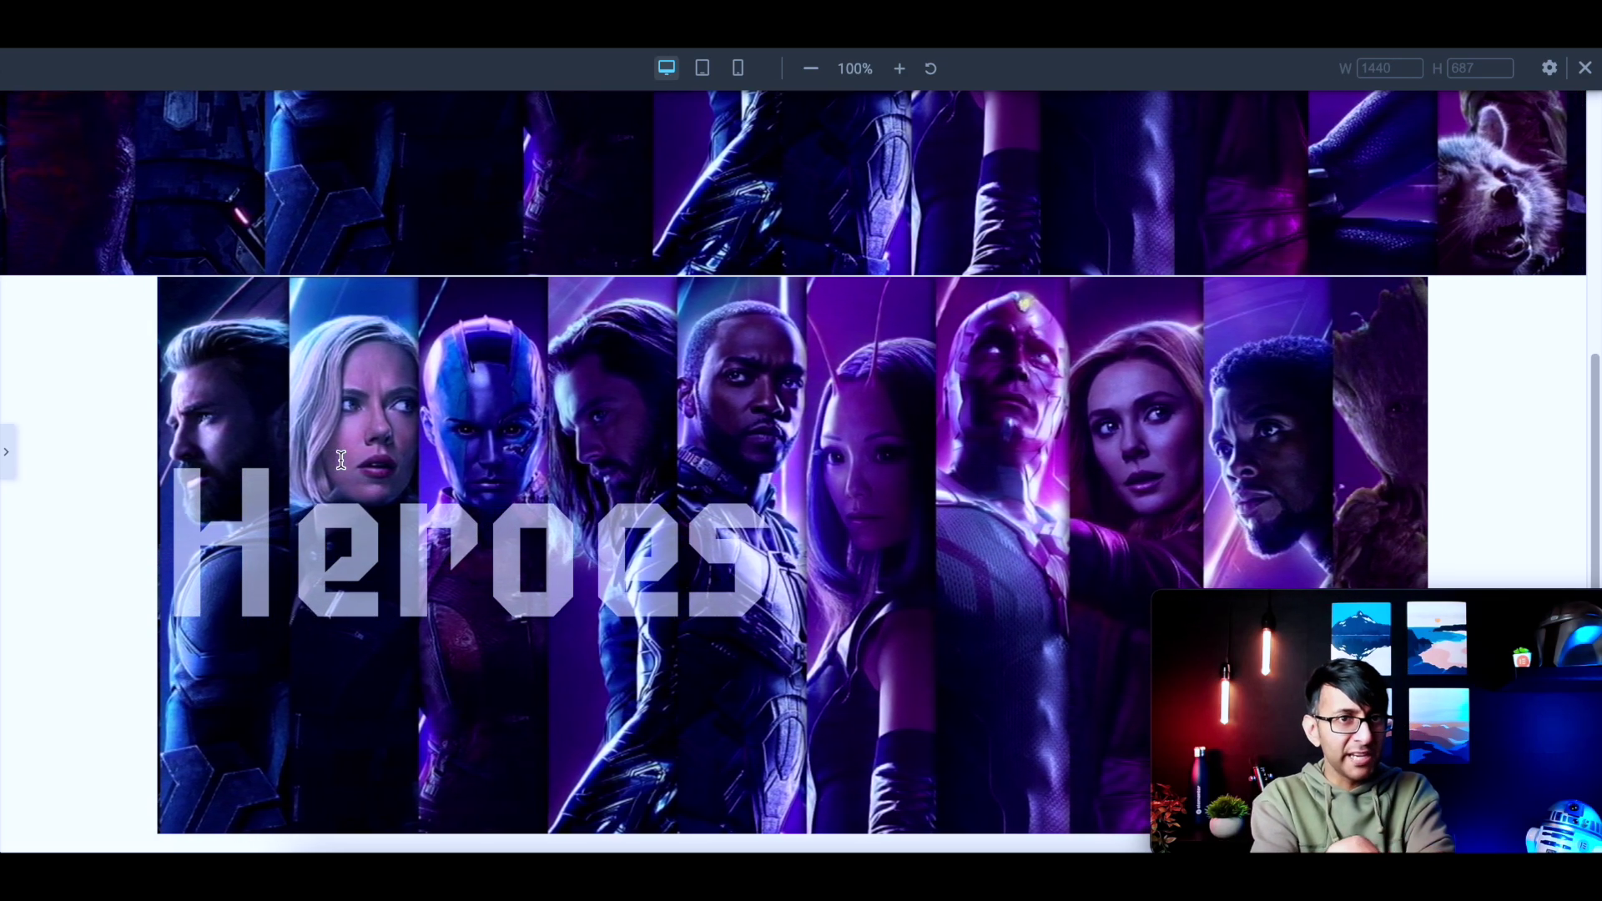
click(7, 452)
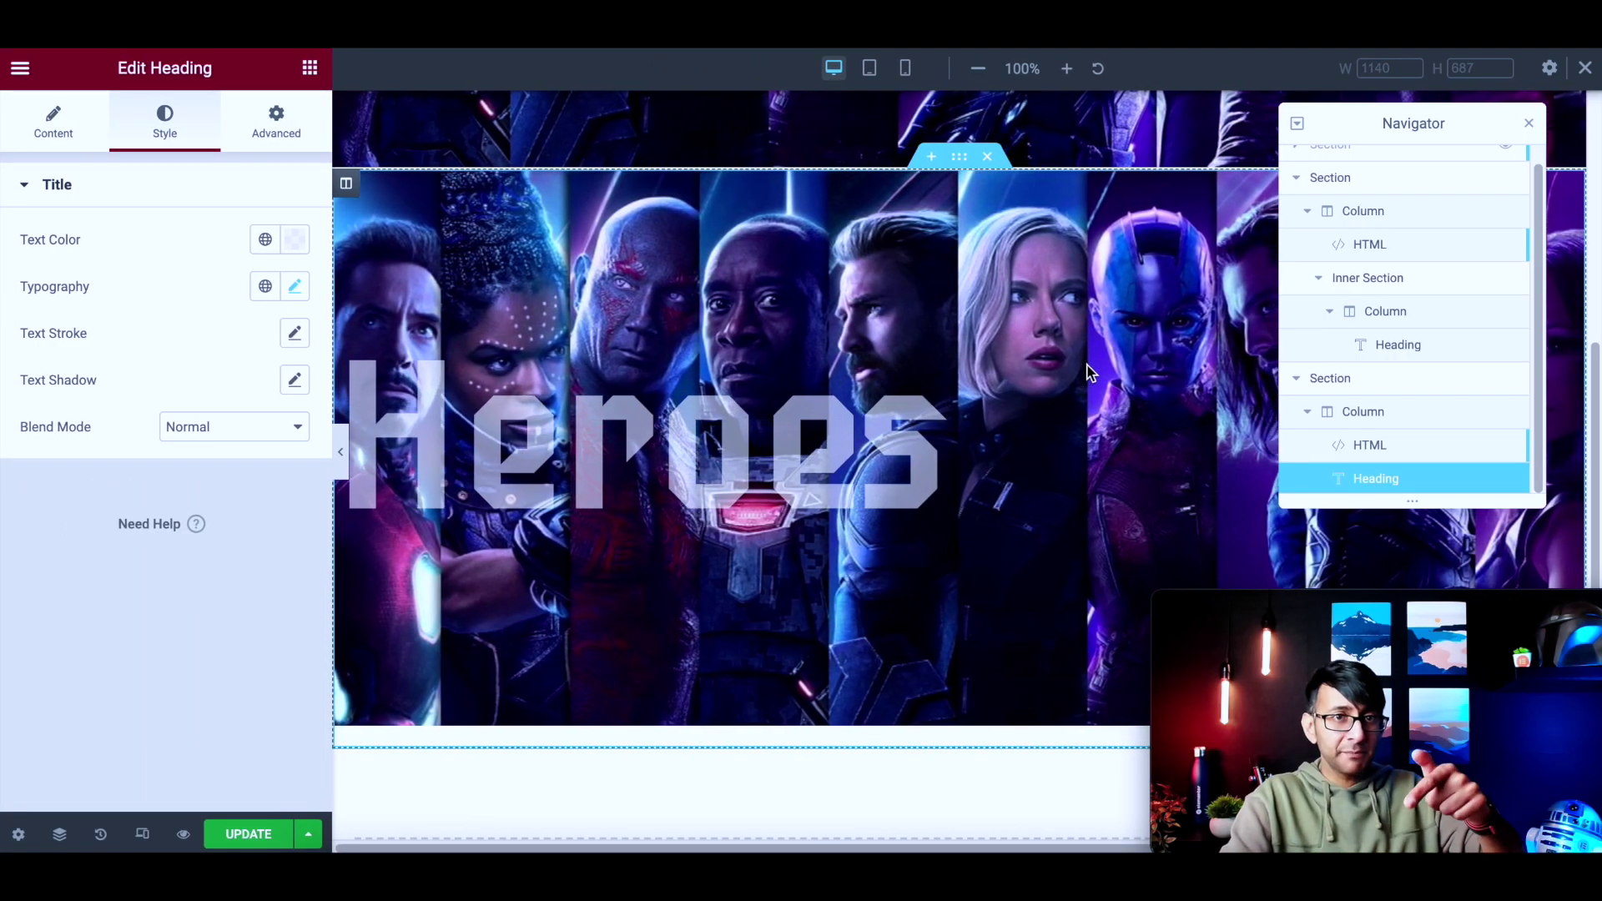
click(1368, 385)
click(195, 284)
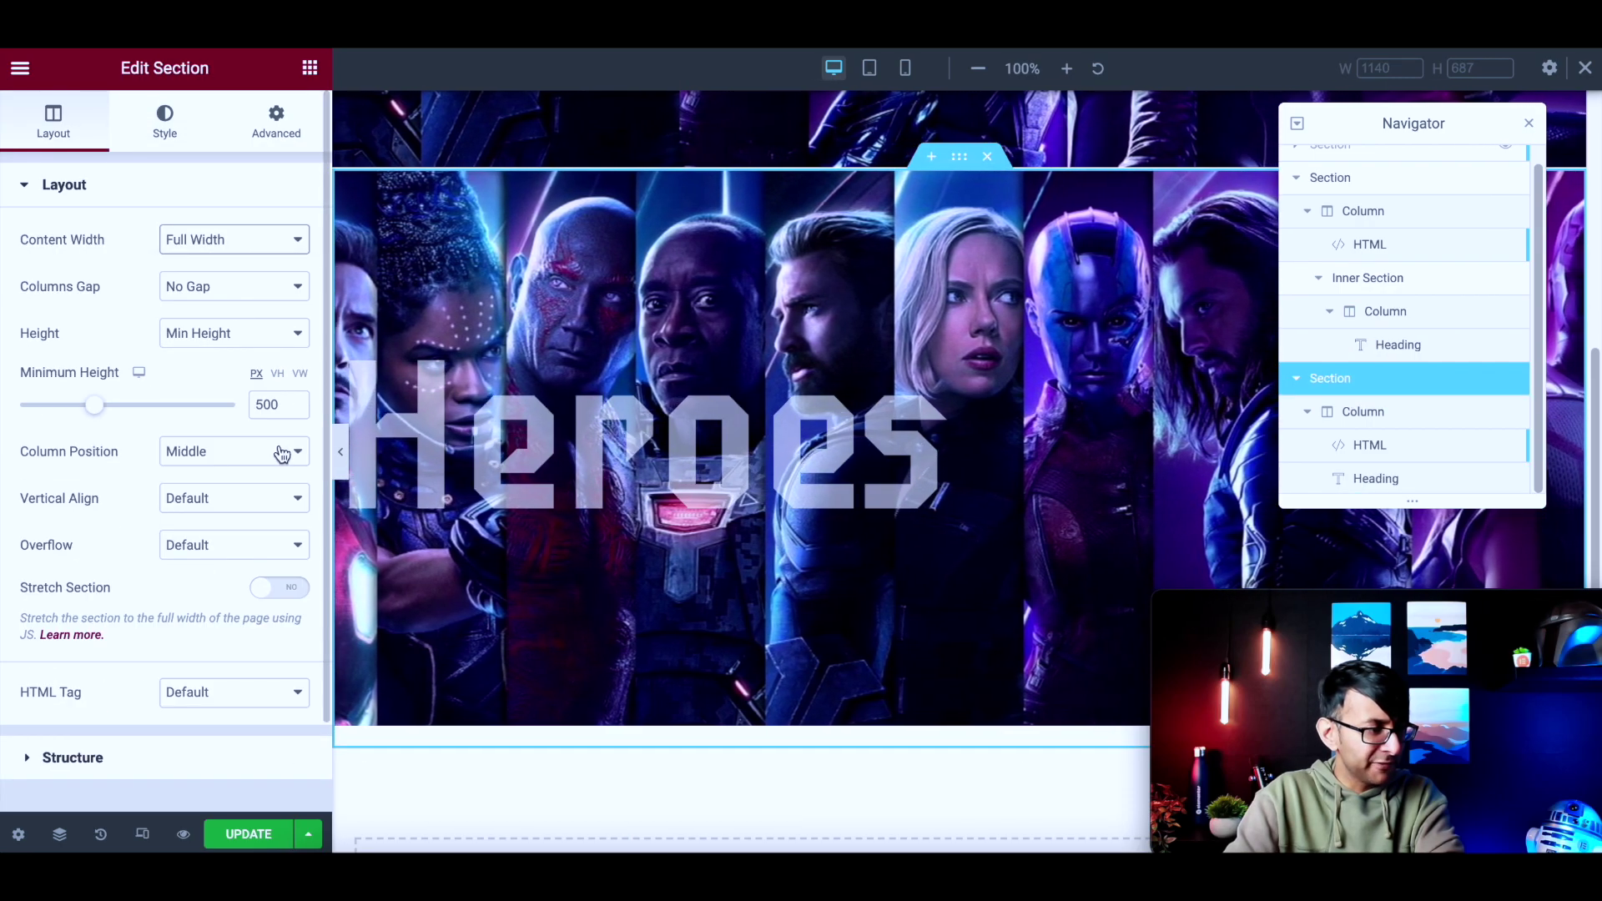
click(341, 456)
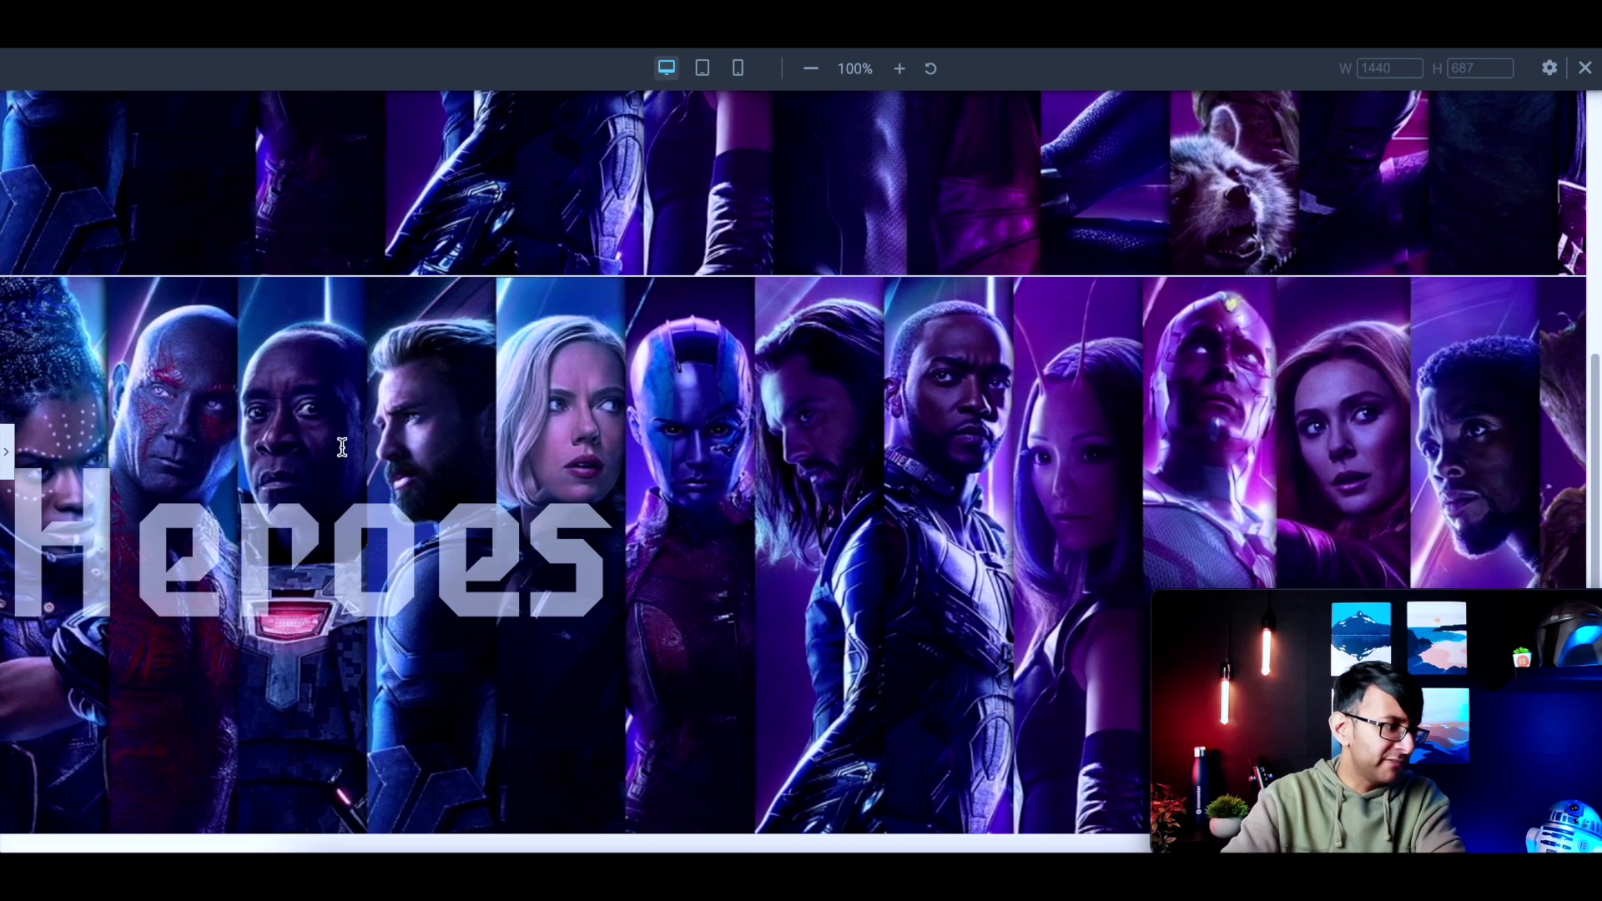
click(10, 457)
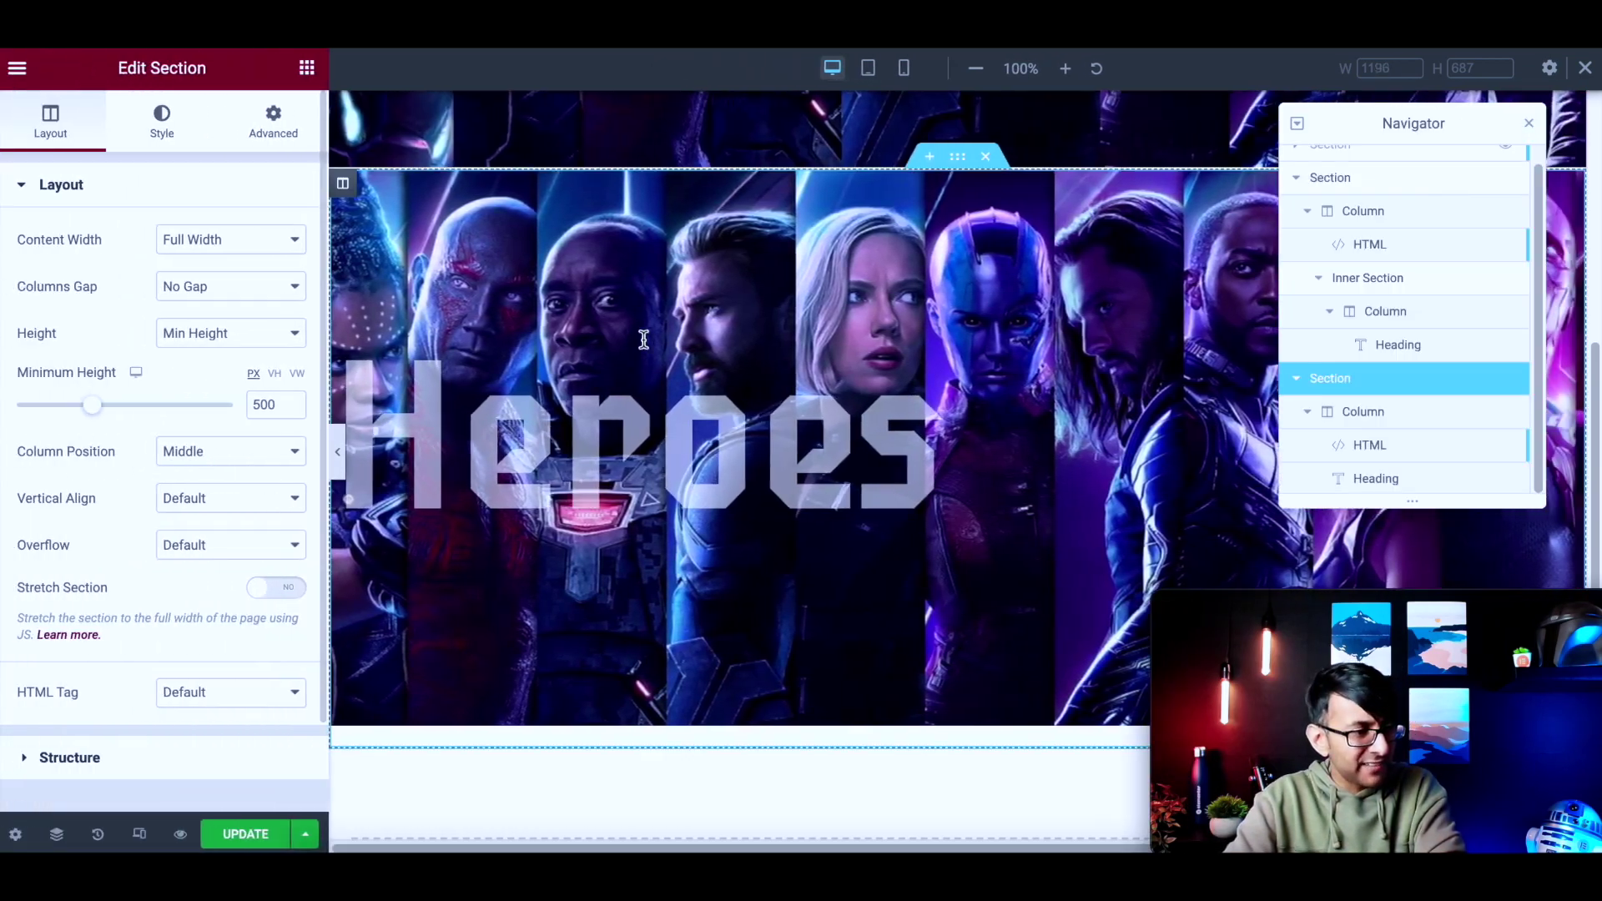
- Try a 200 px left margin on the second section's heading and set it to 150 px
click(1398, 346)
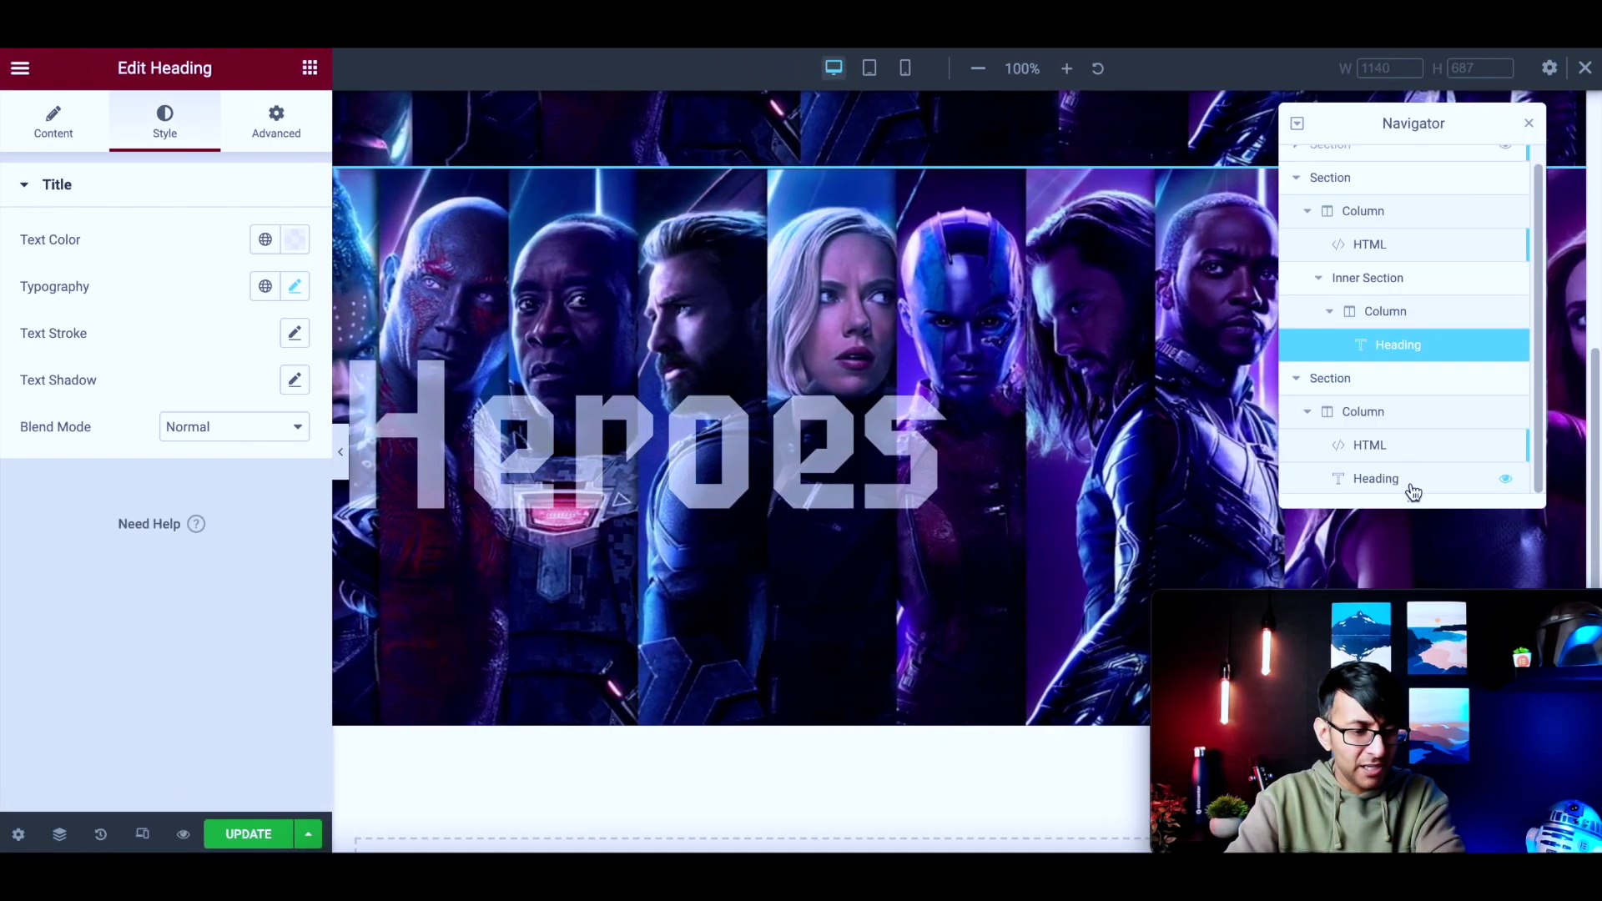
click(273, 137)
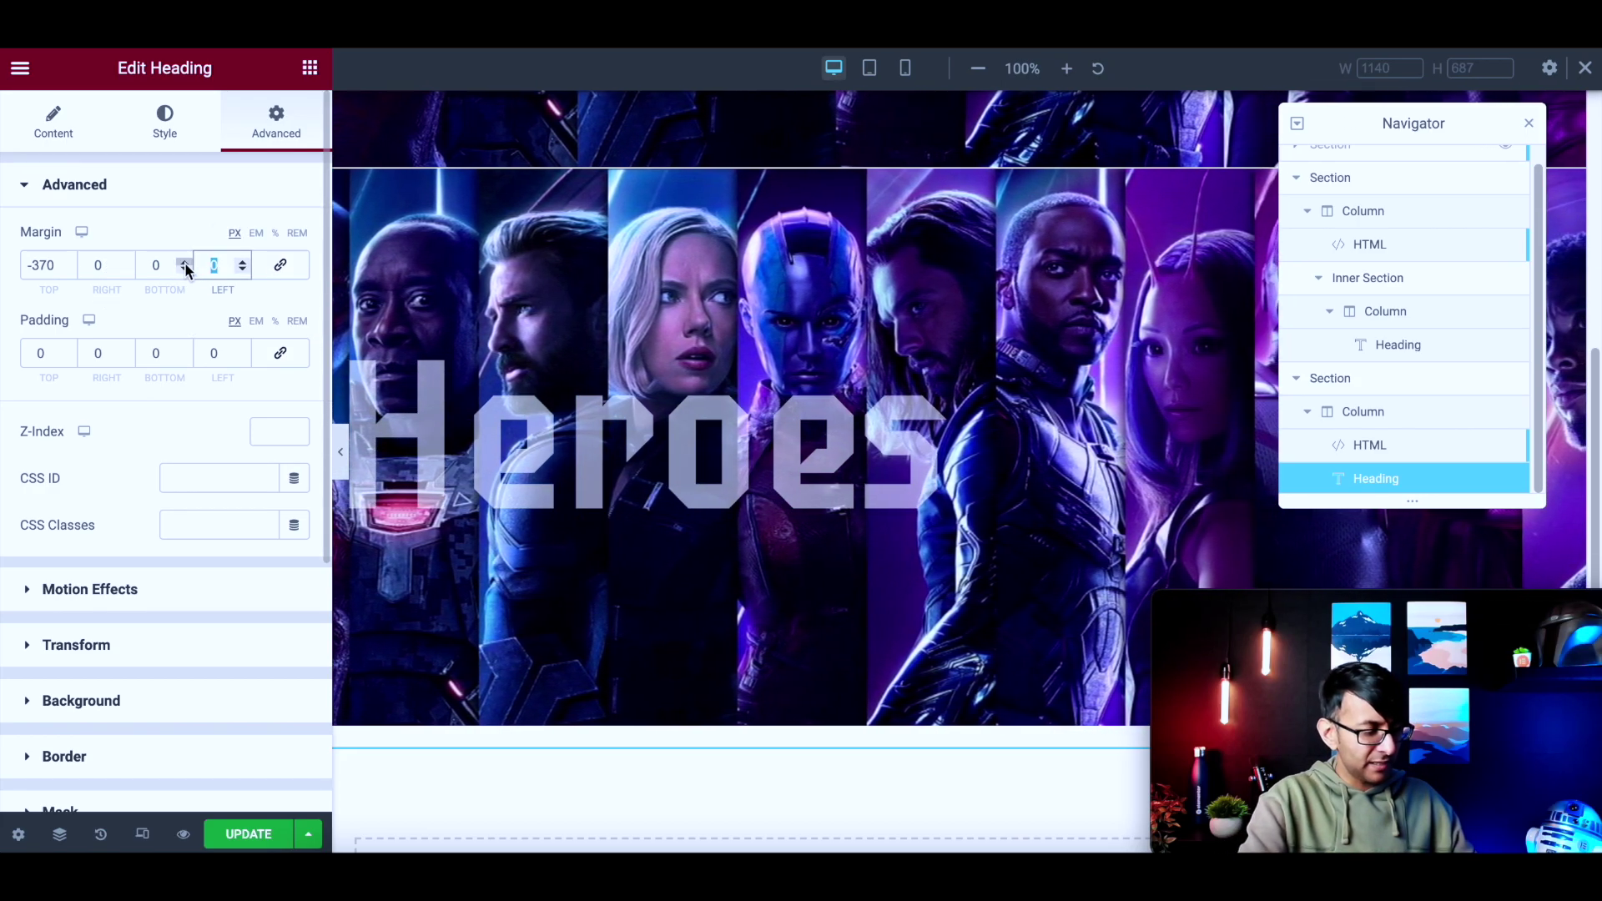
text(200)
key(BackSpace)
key(BackSpace)
key(BackSpace)
text(150)
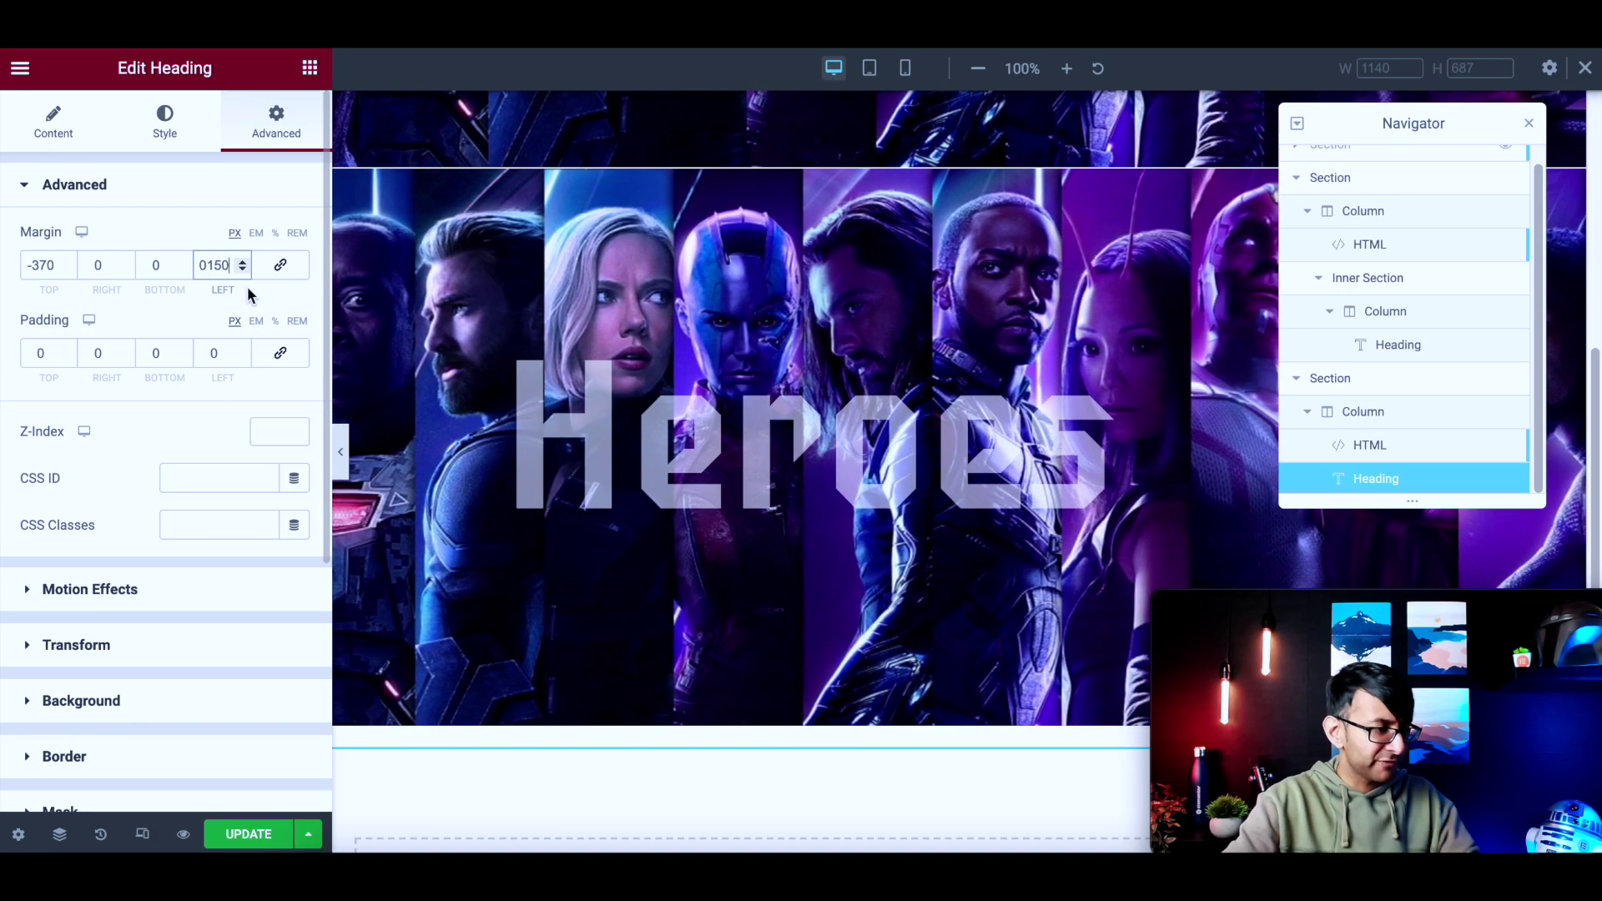
- Preview both sliding sections with the editor panel hidden to compare the positions of their headings
click(341, 452)
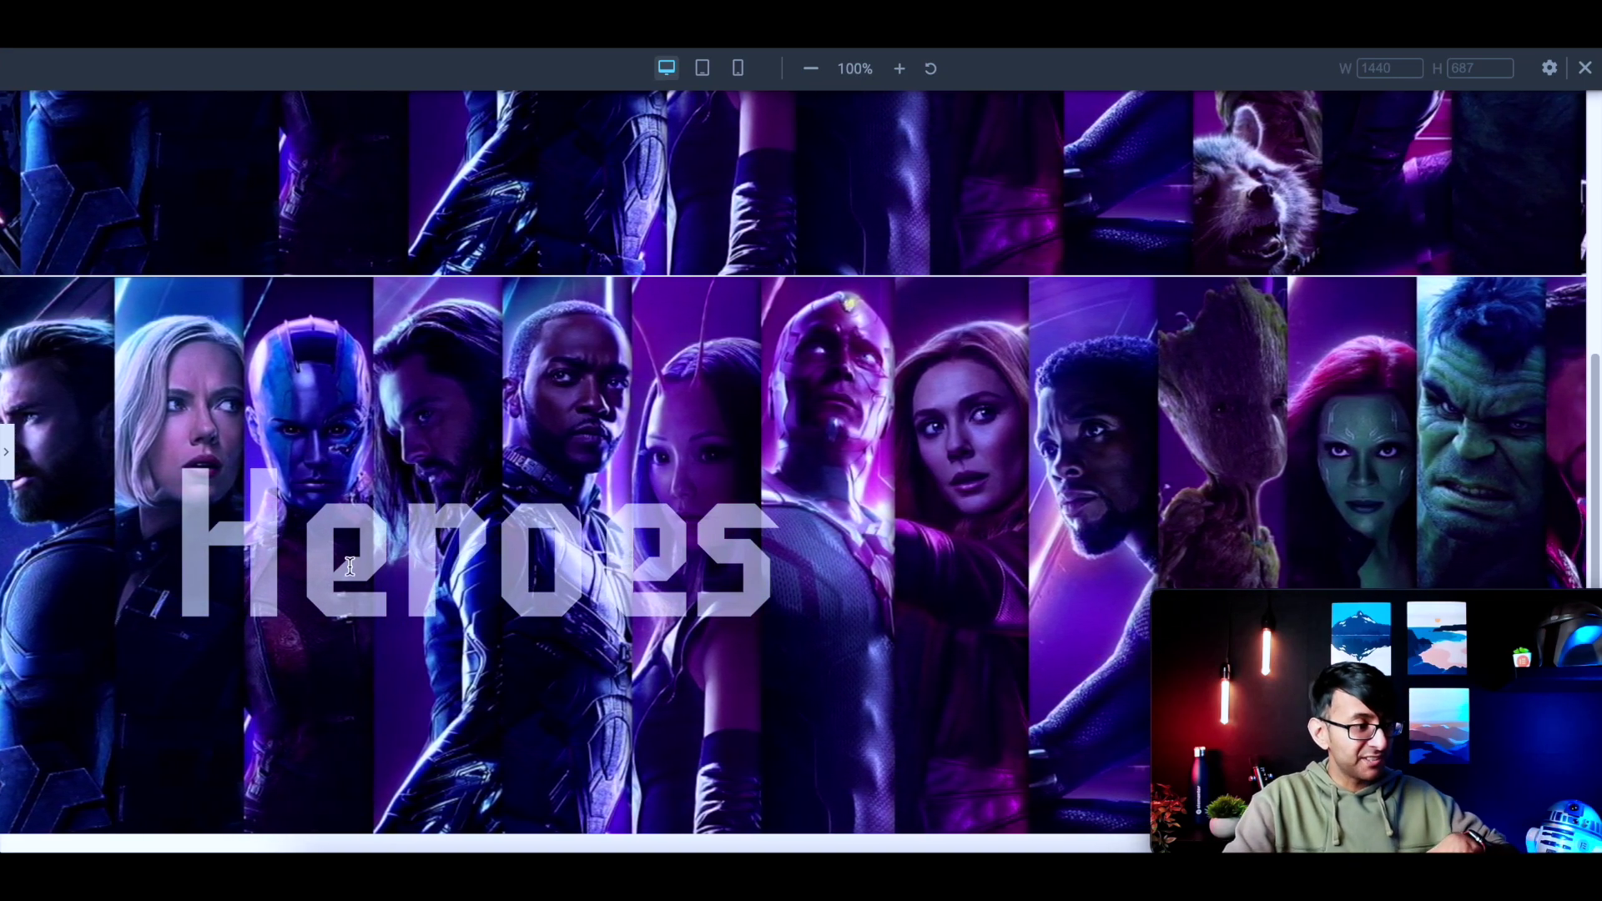
scroll(736, 331, up, 3)
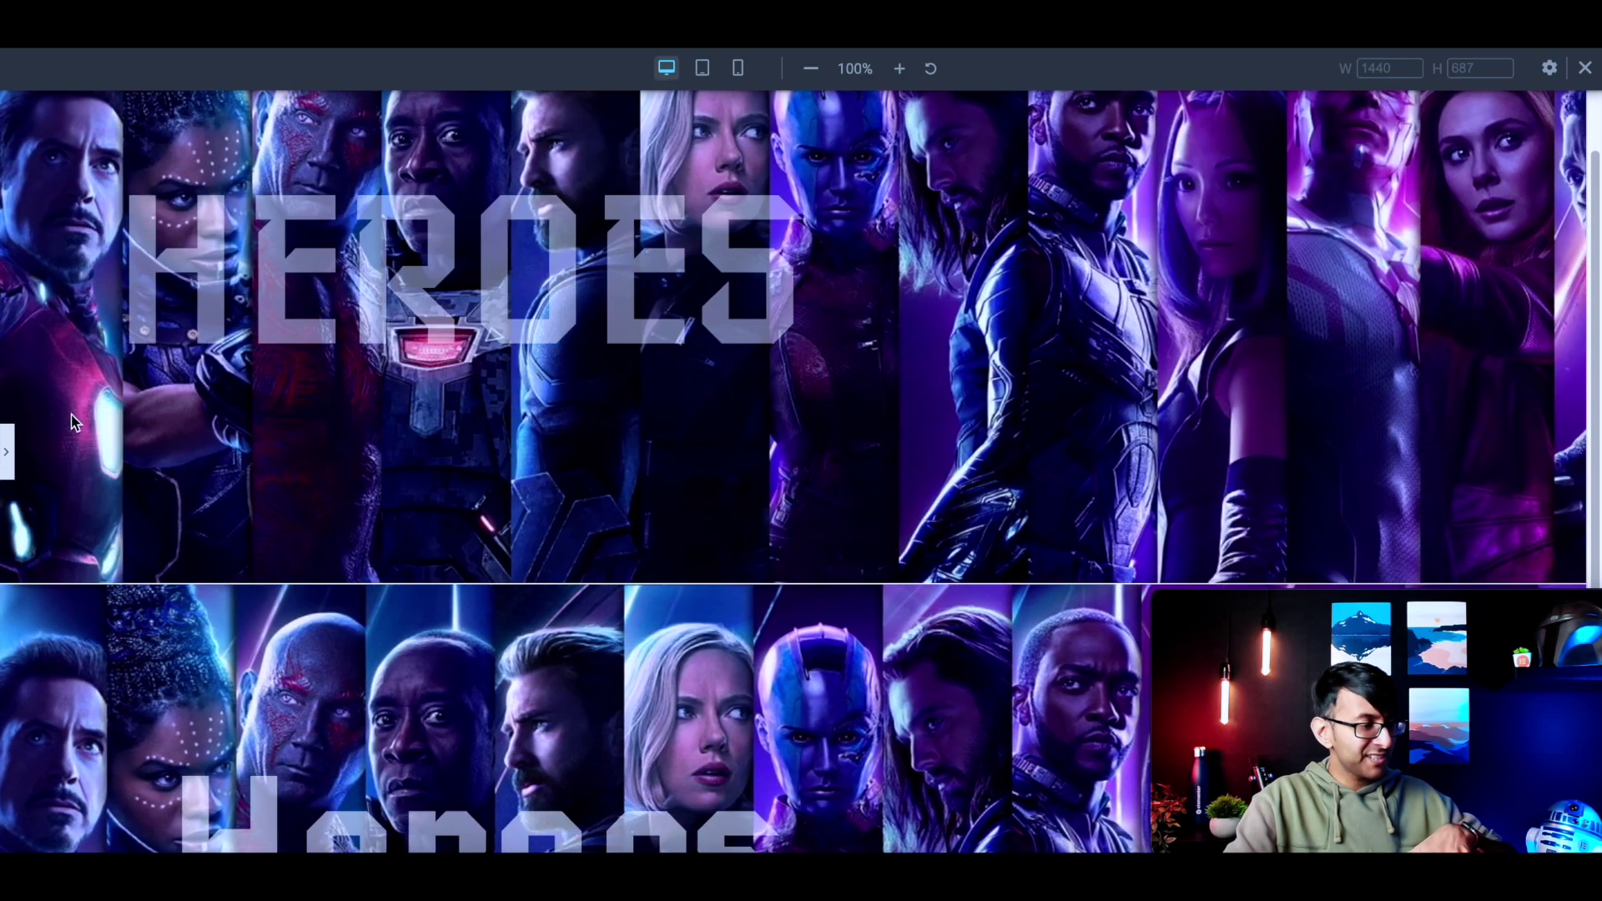
click(6, 451)
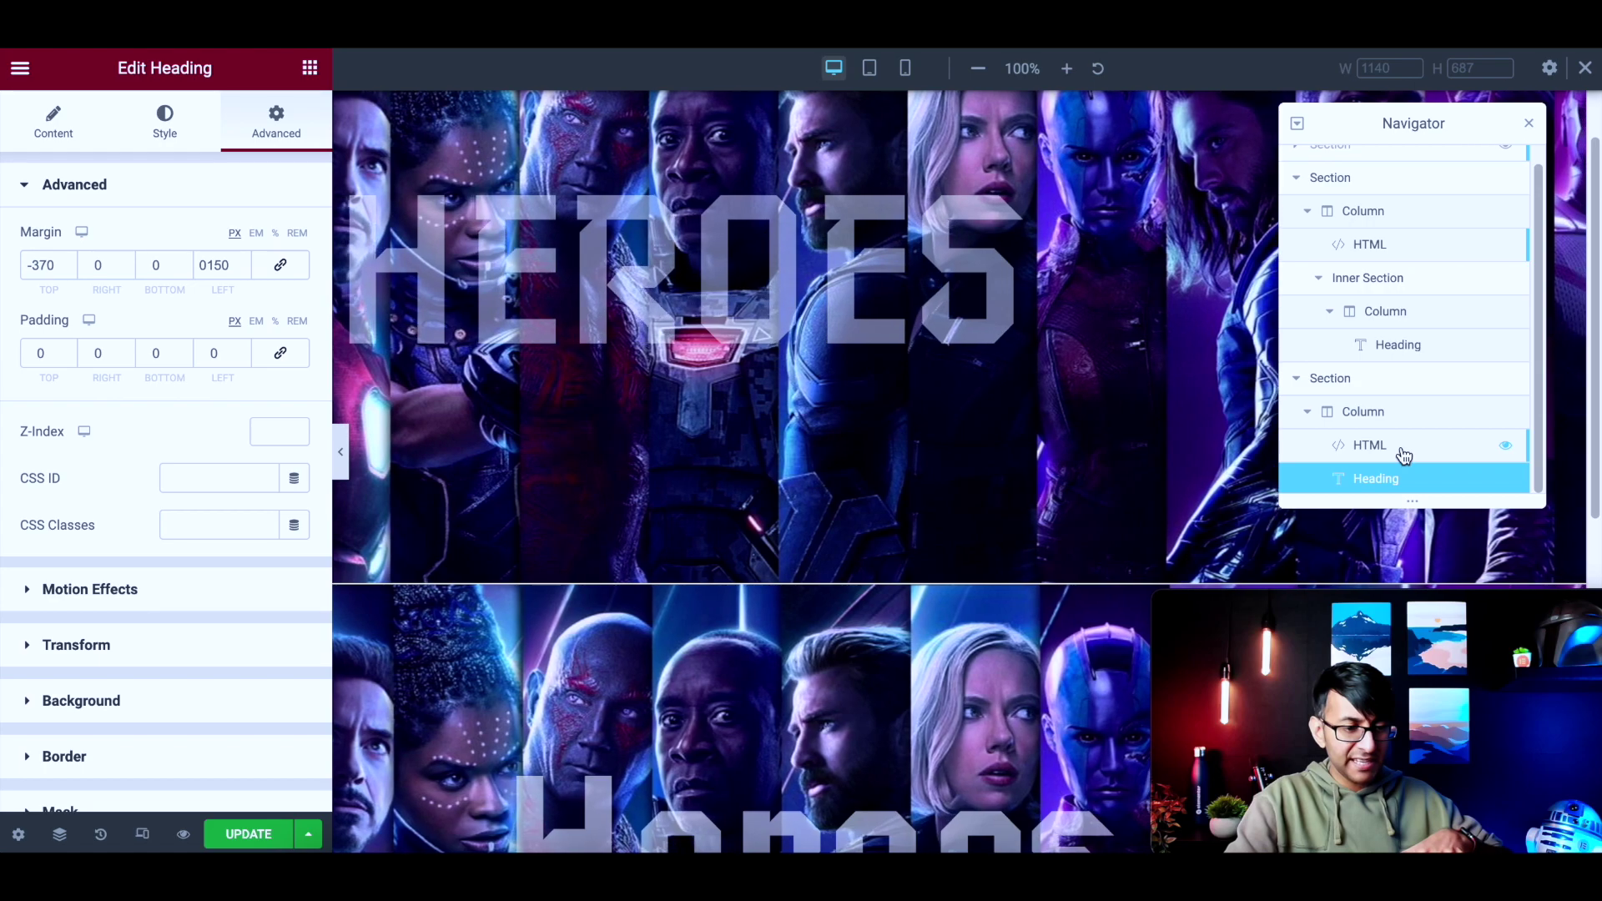
- Examine the first section's inner section layout and margins, plus its heading's style and margin settings
click(864, 284)
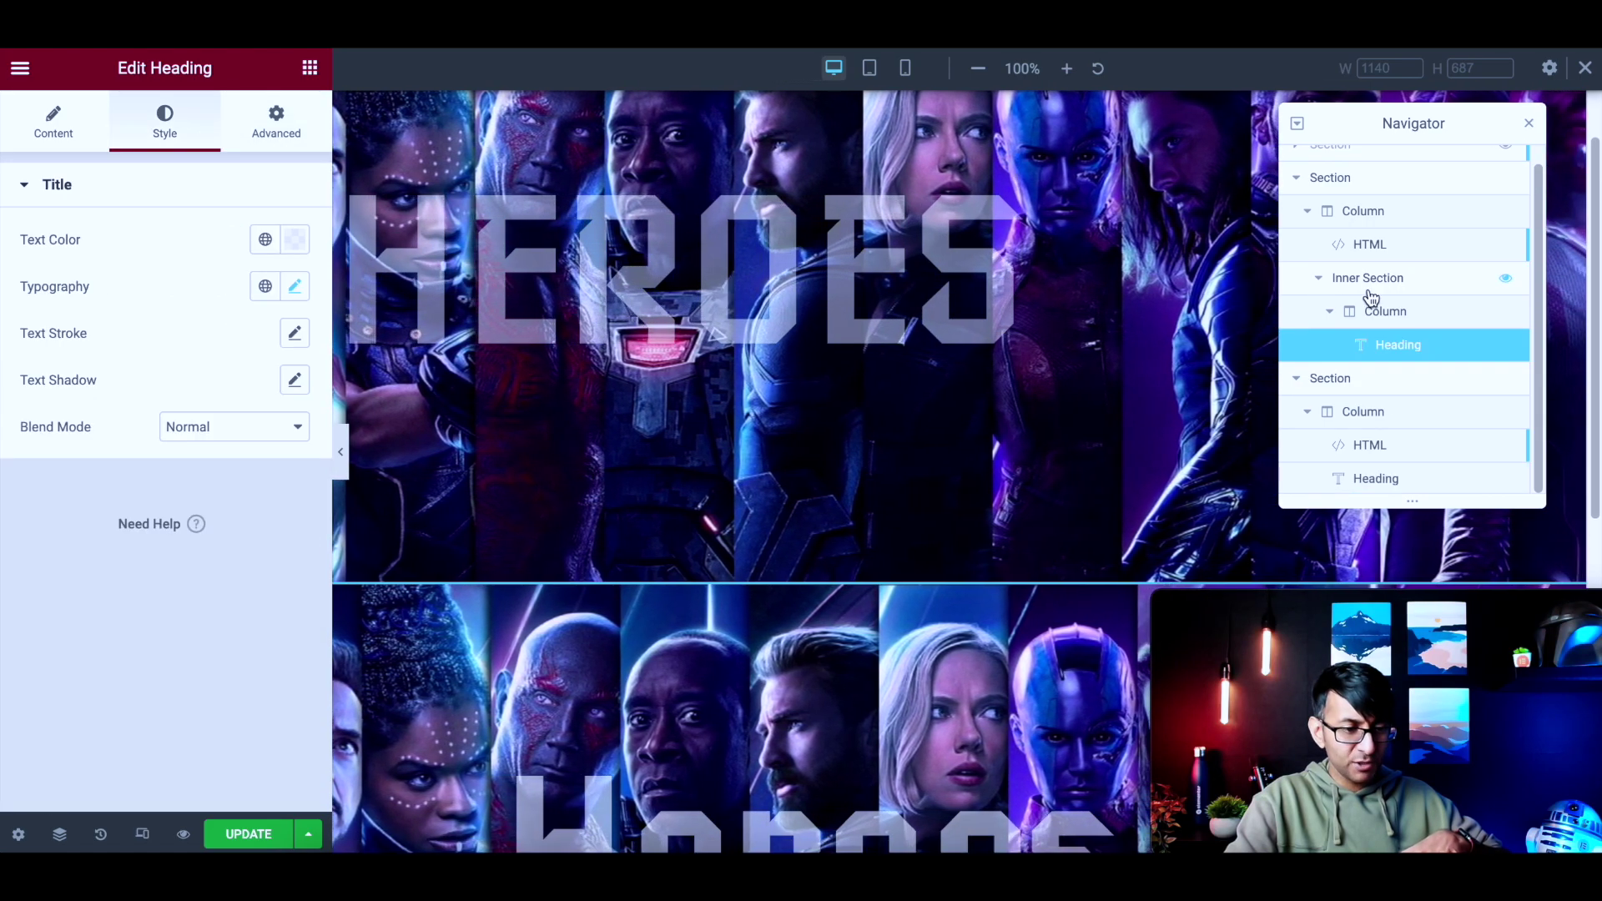
click(1381, 282)
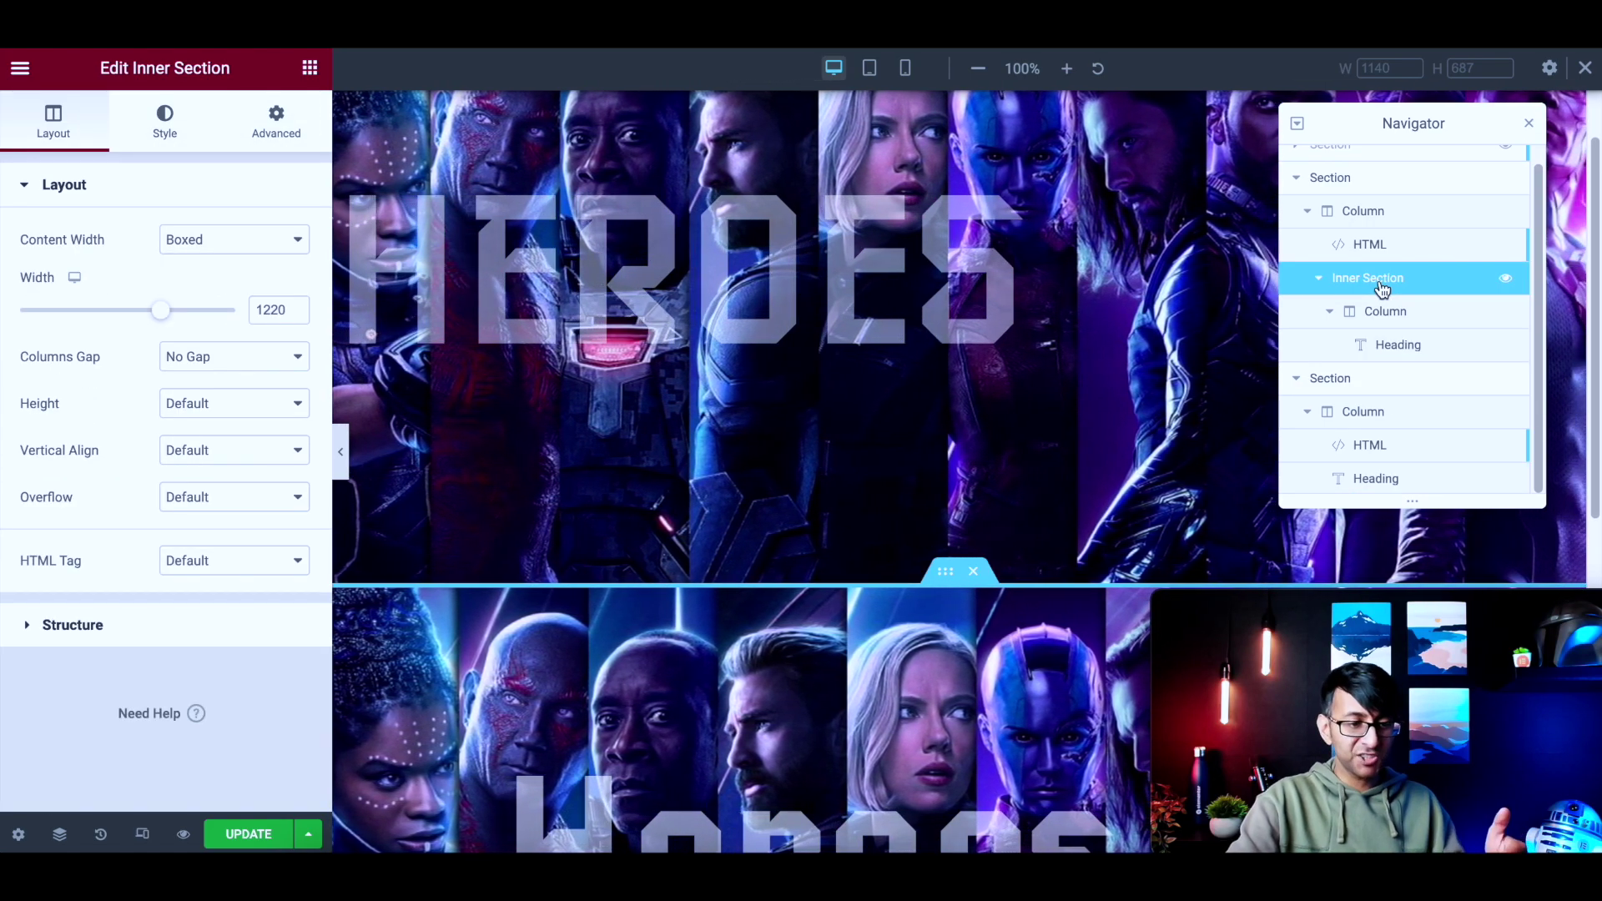
click(1400, 313)
click(1410, 342)
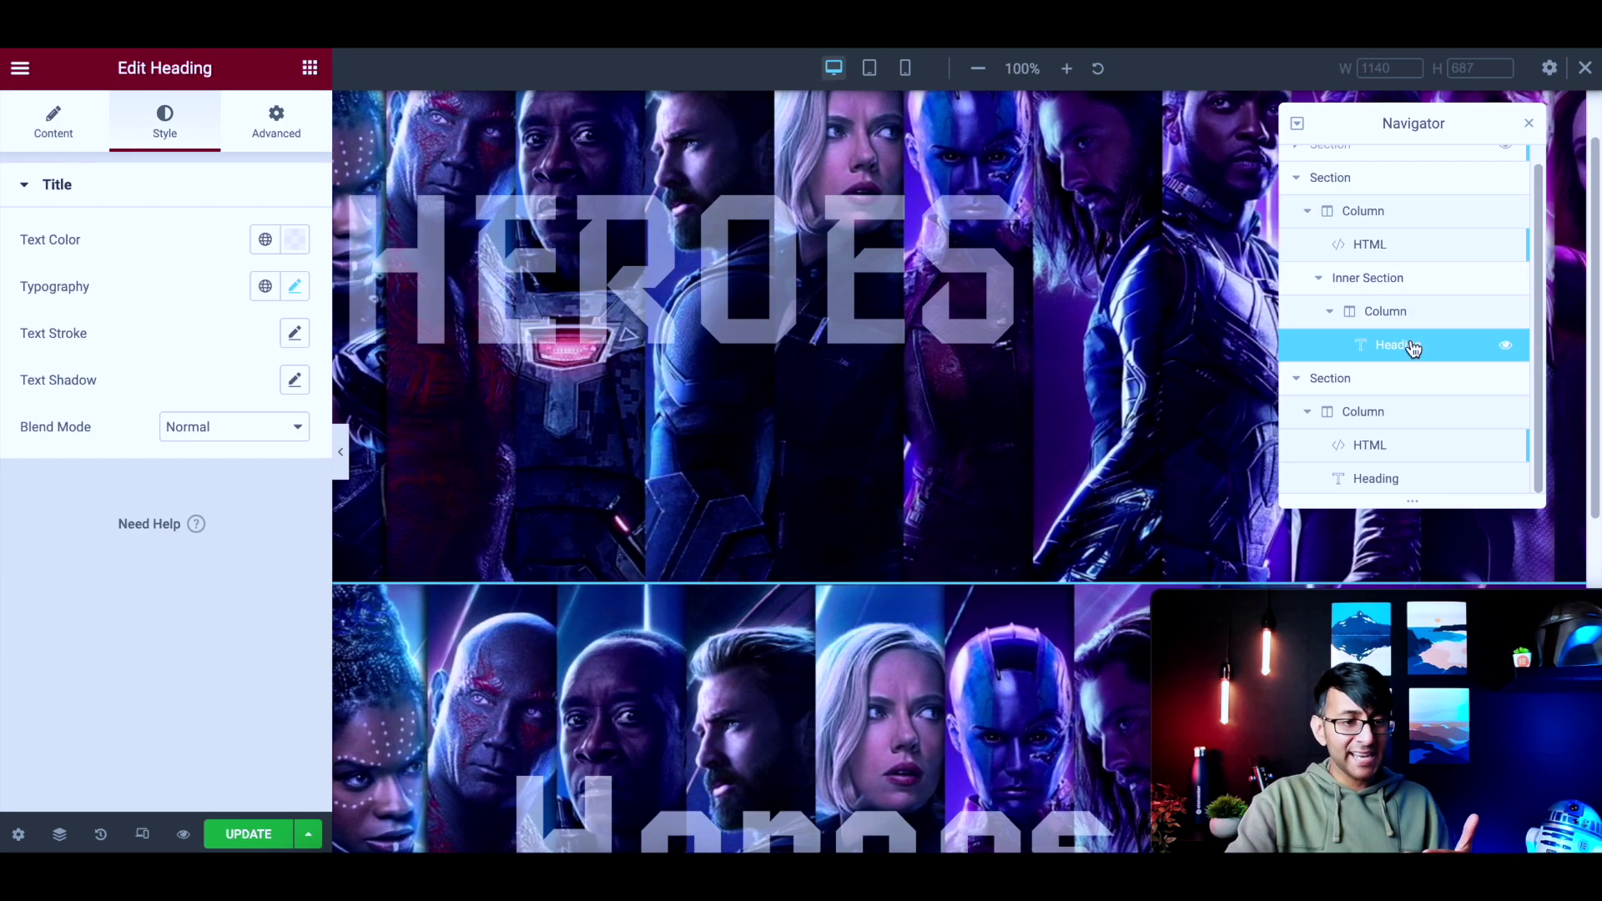
click(1414, 282)
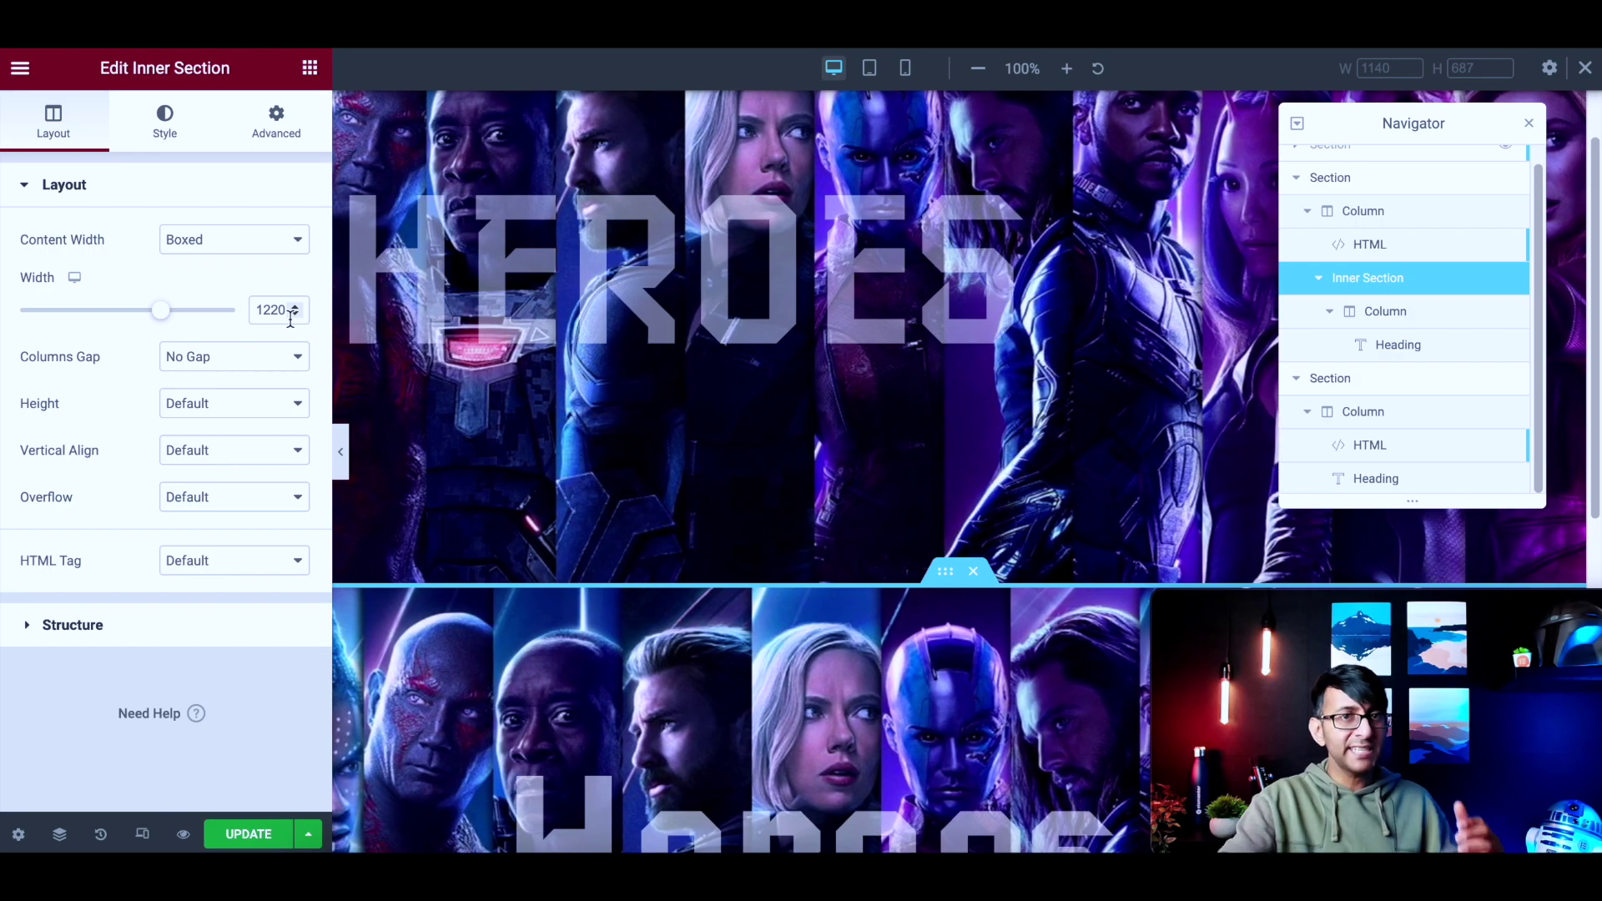
click(281, 137)
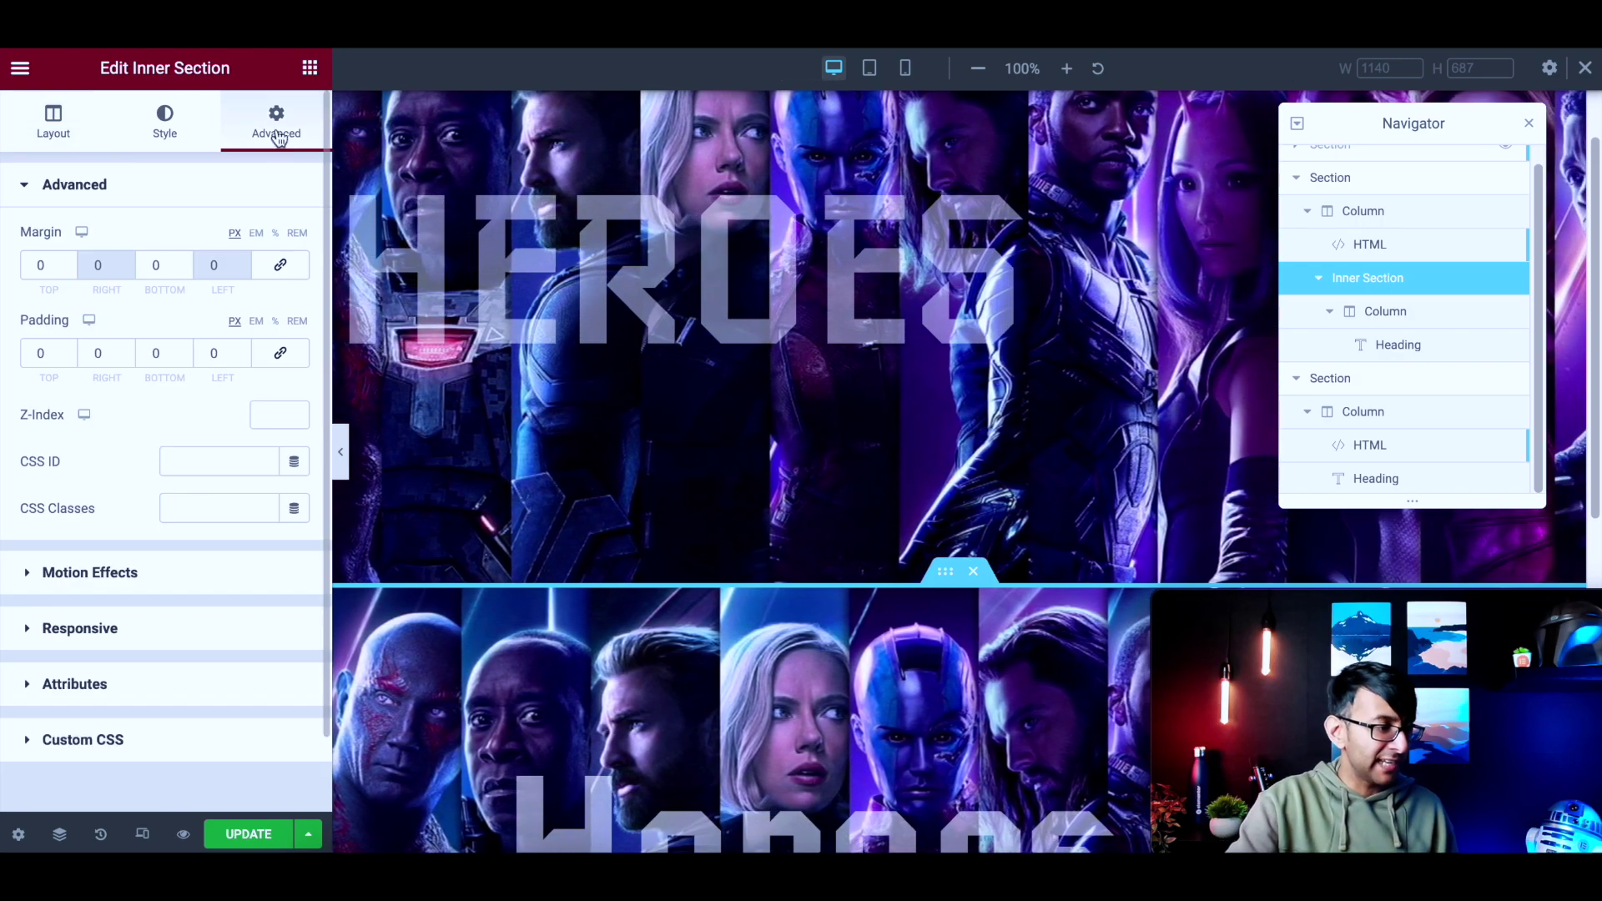
click(1399, 349)
click(276, 124)
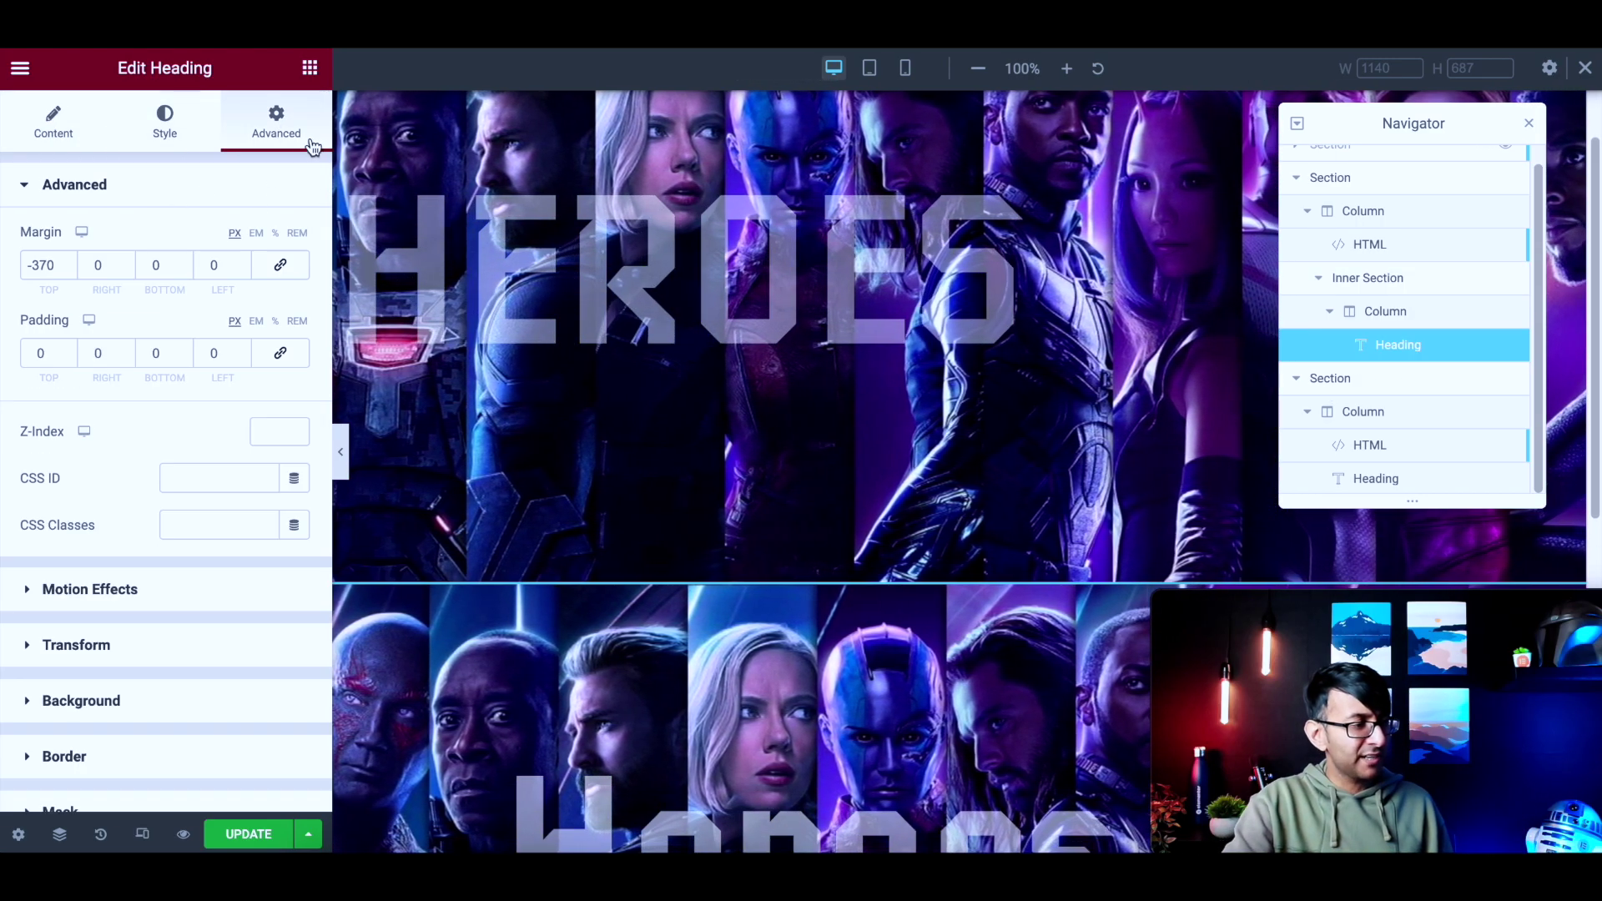
- Preview the second section's heading over its sliding background at full editor width
scroll(1073, 520, down, 5)
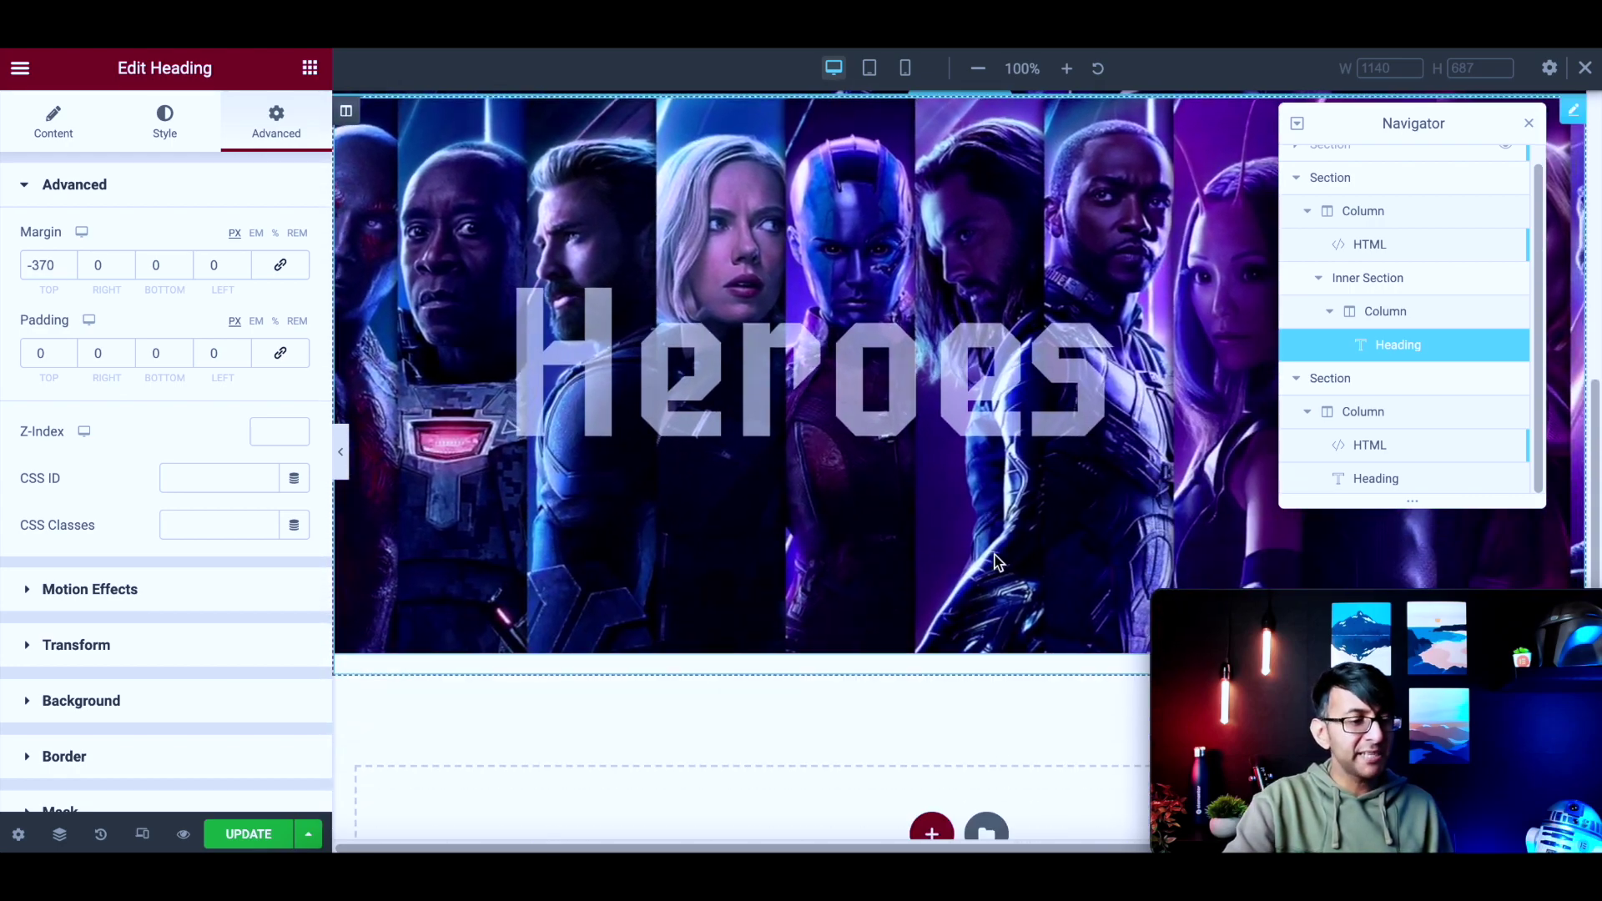
click(345, 469)
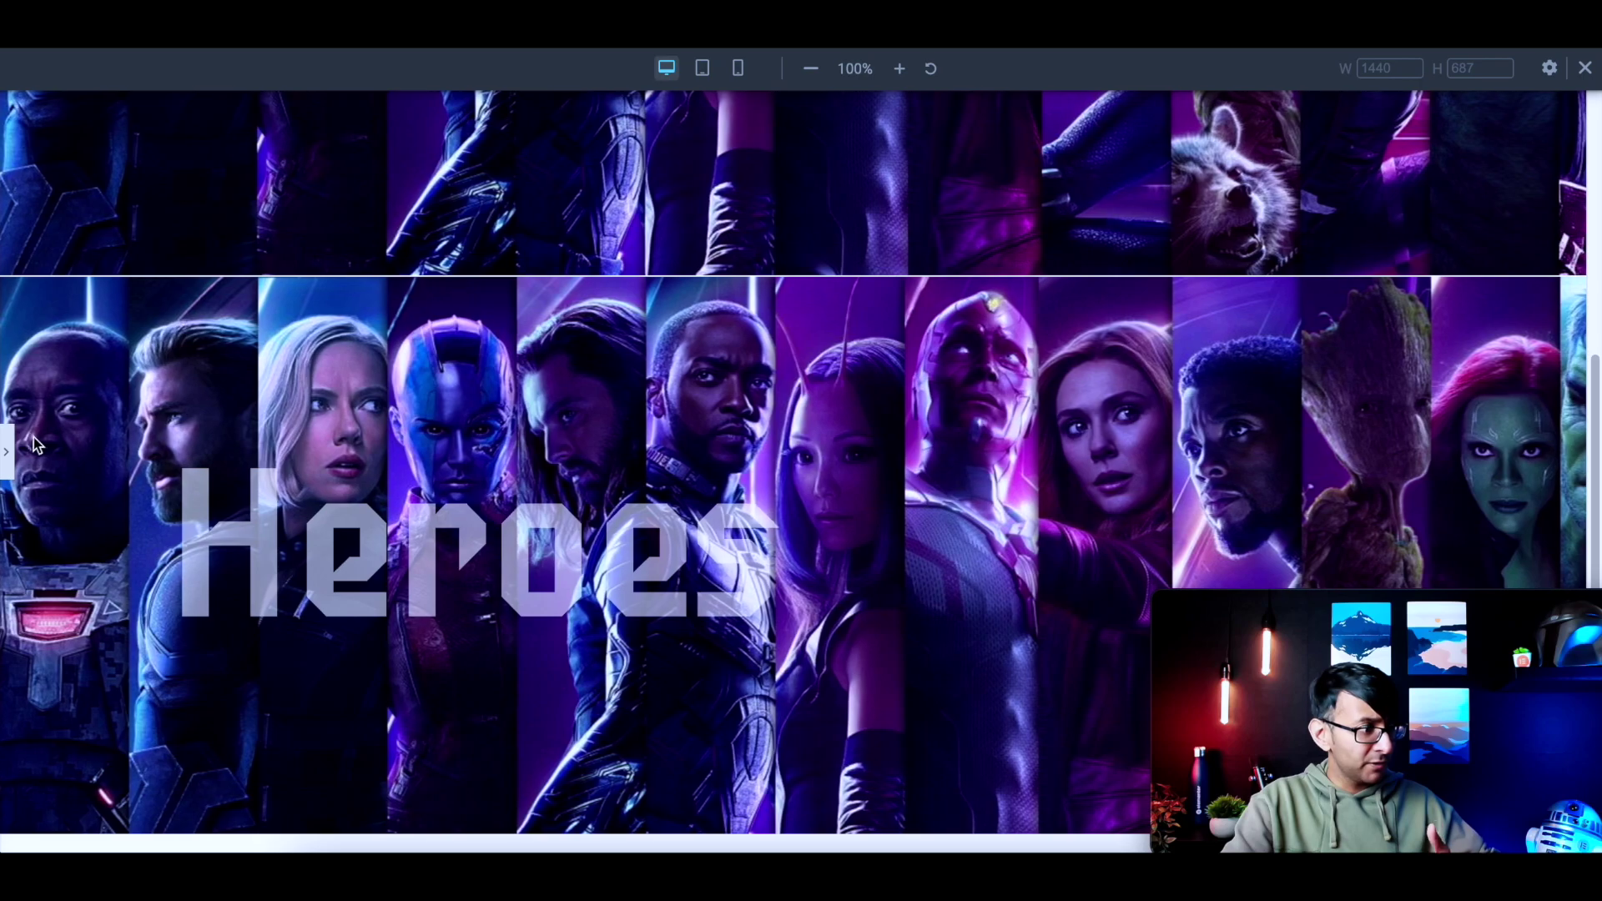
click(6, 452)
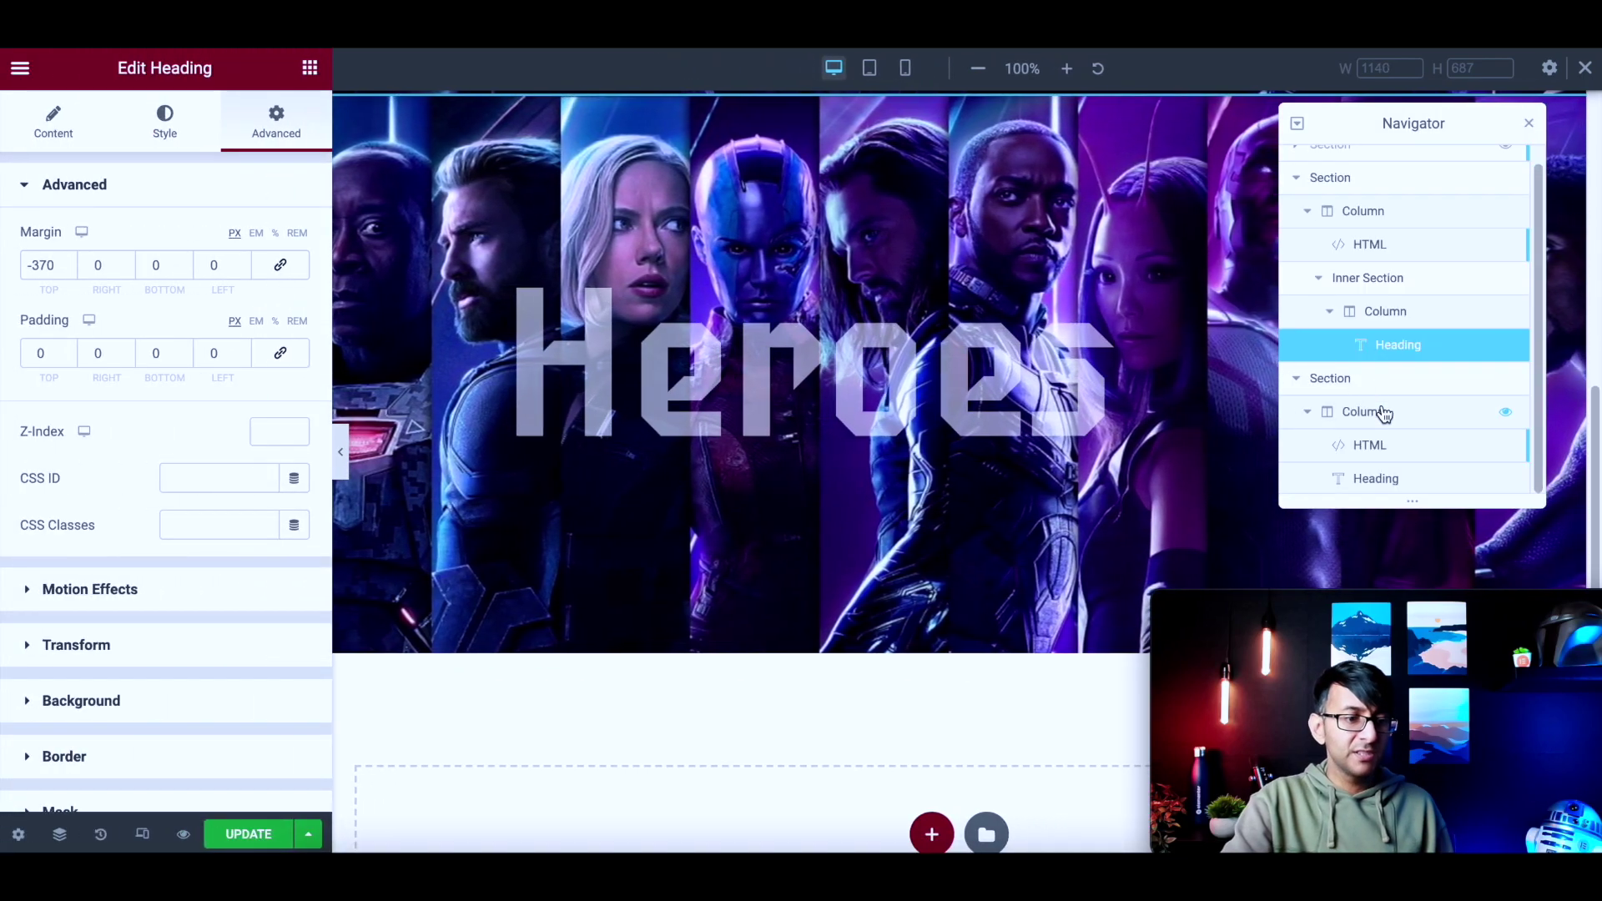
- Review the second section's HTML code and custom CSS, and preview its sliding animation with the editor panel hidden
click(93, 142)
click(185, 321)
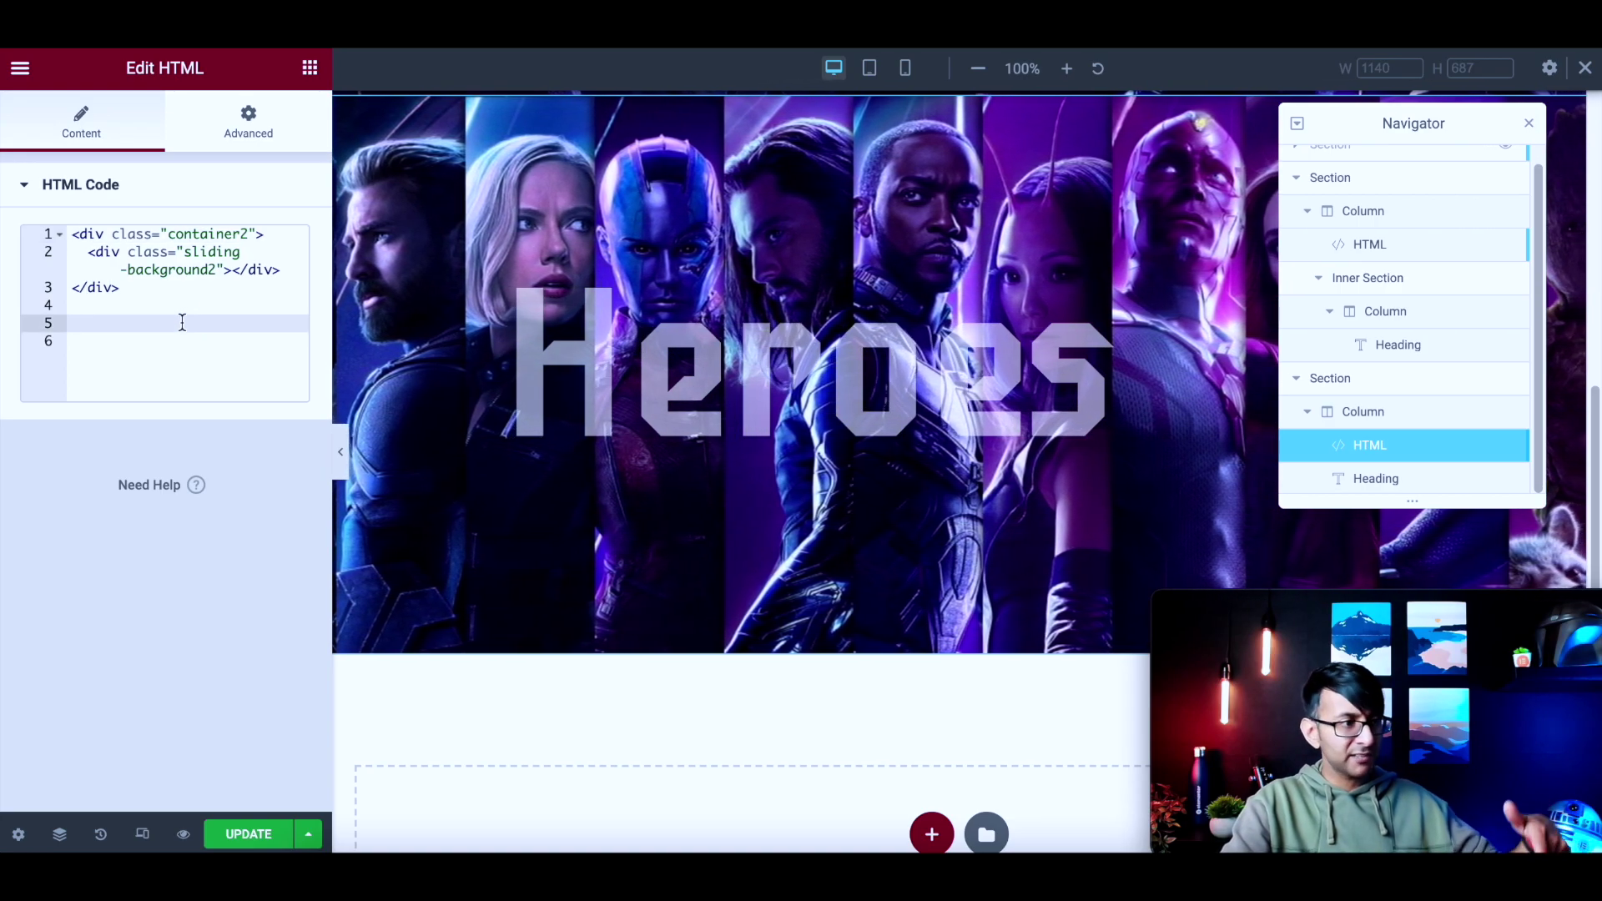
click(216, 136)
scroll(143, 644, down, 4)
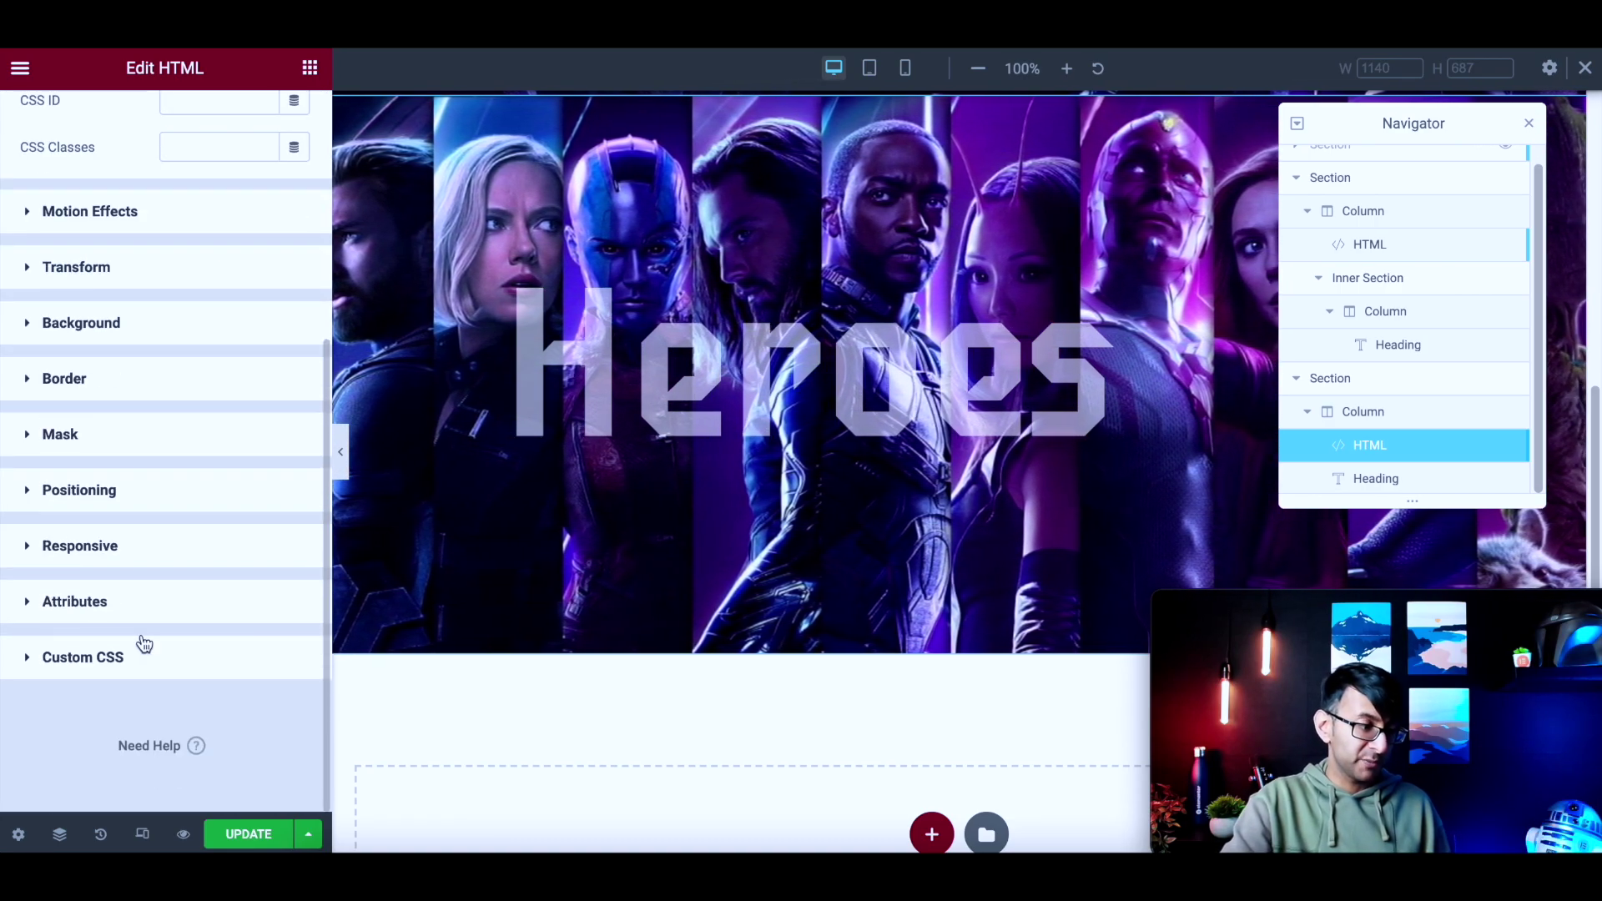
click(140, 655)
scroll(222, 511, down, 3)
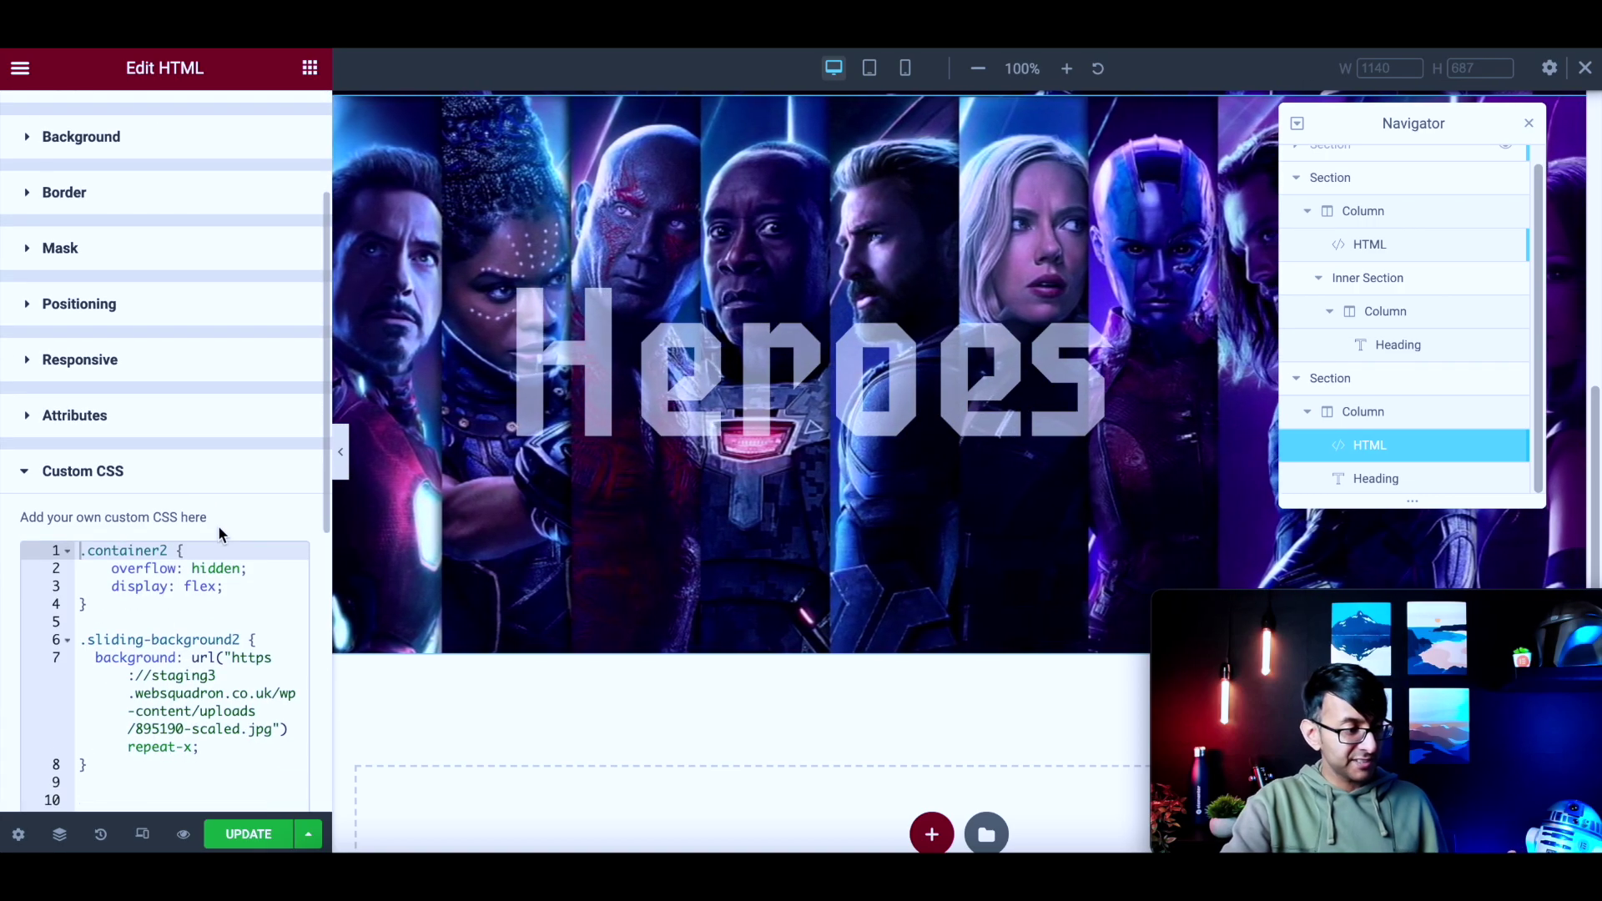
scroll(210, 524, down, 6)
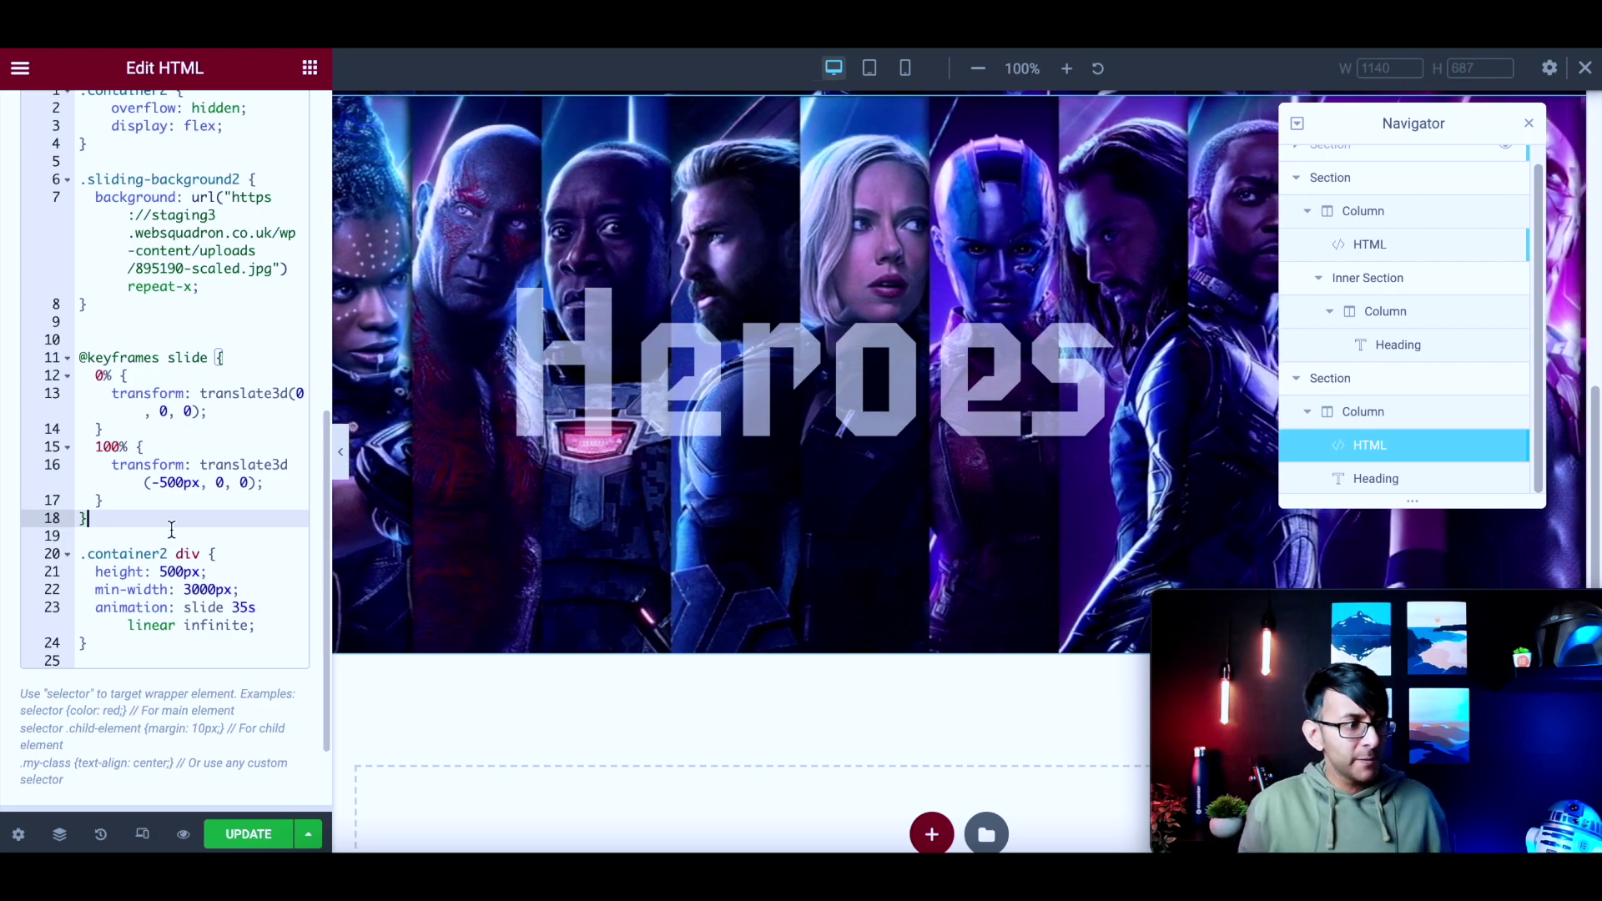
click(341, 457)
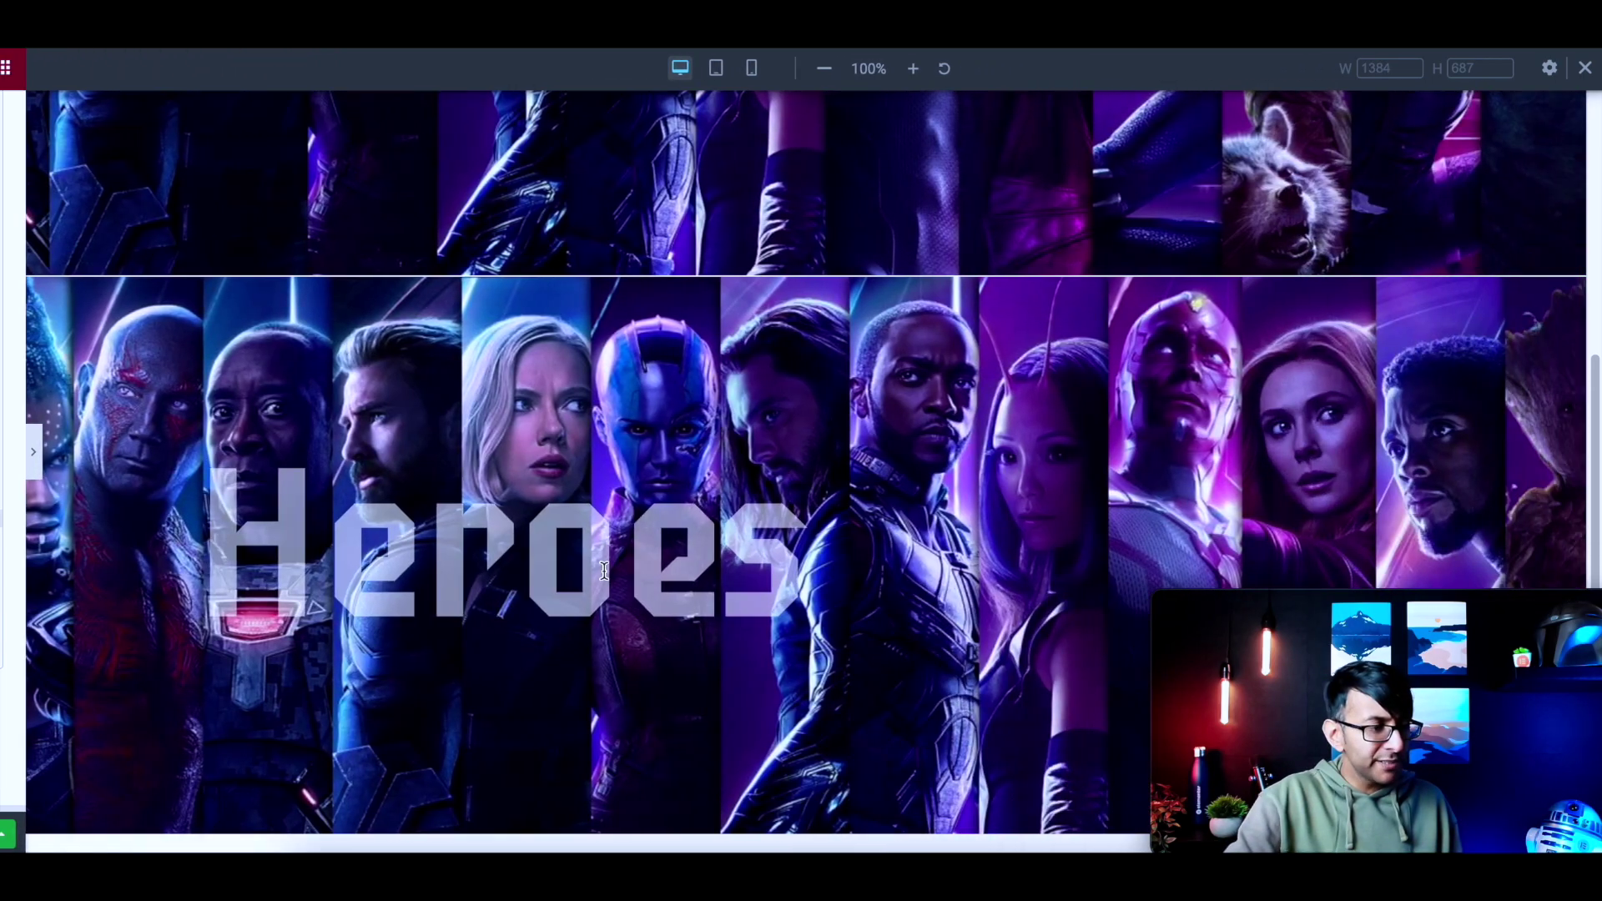
scroll(608, 580, down, 6)
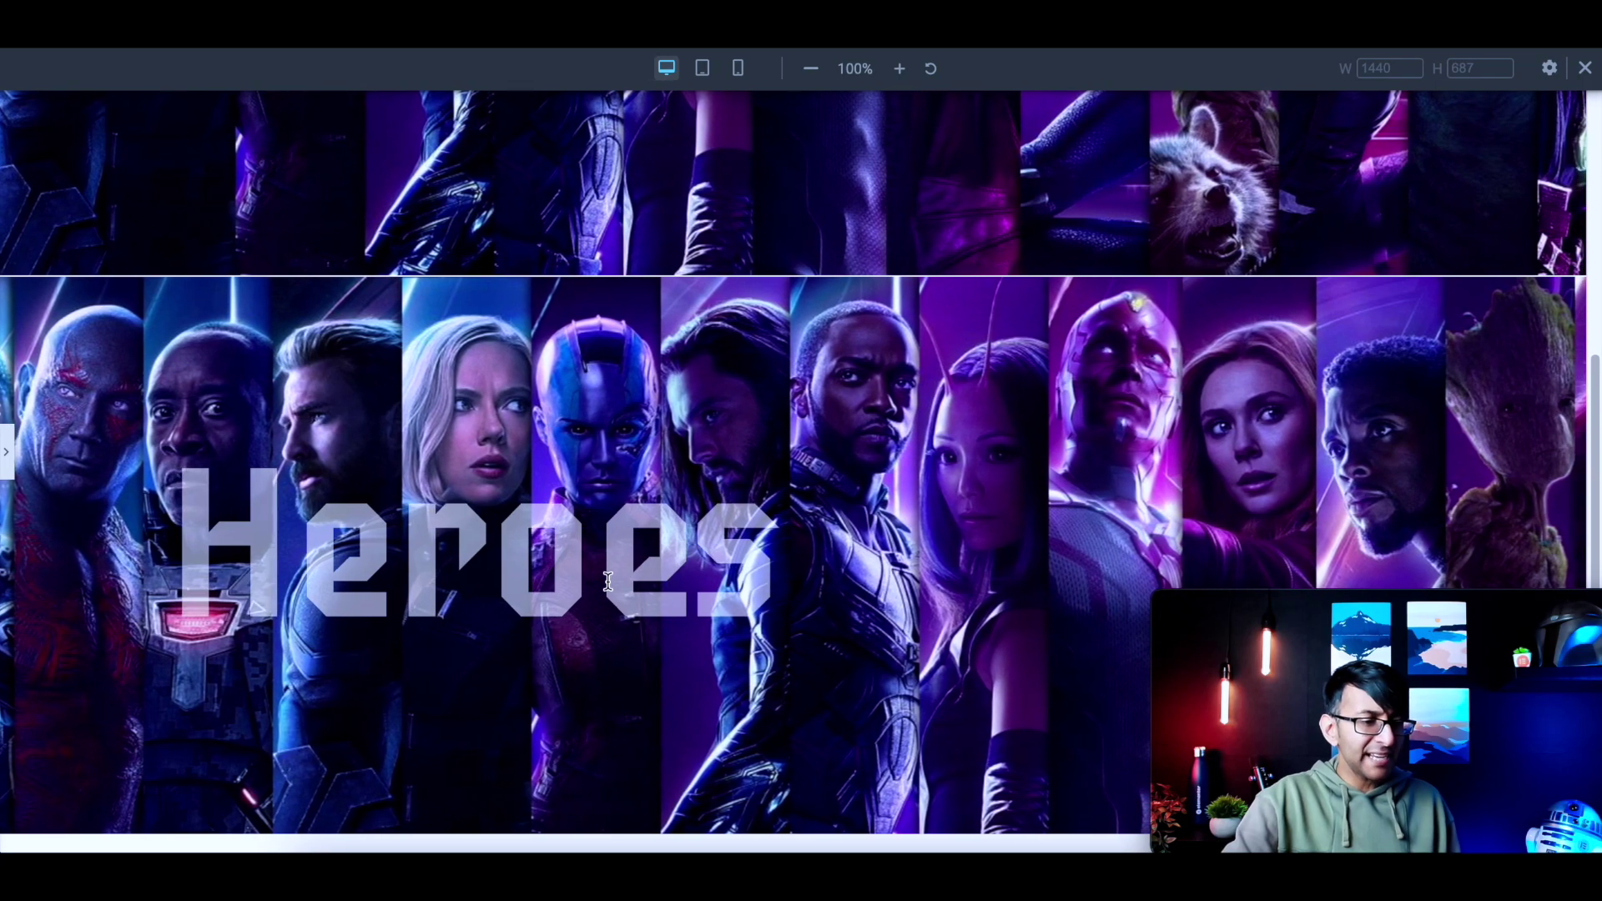